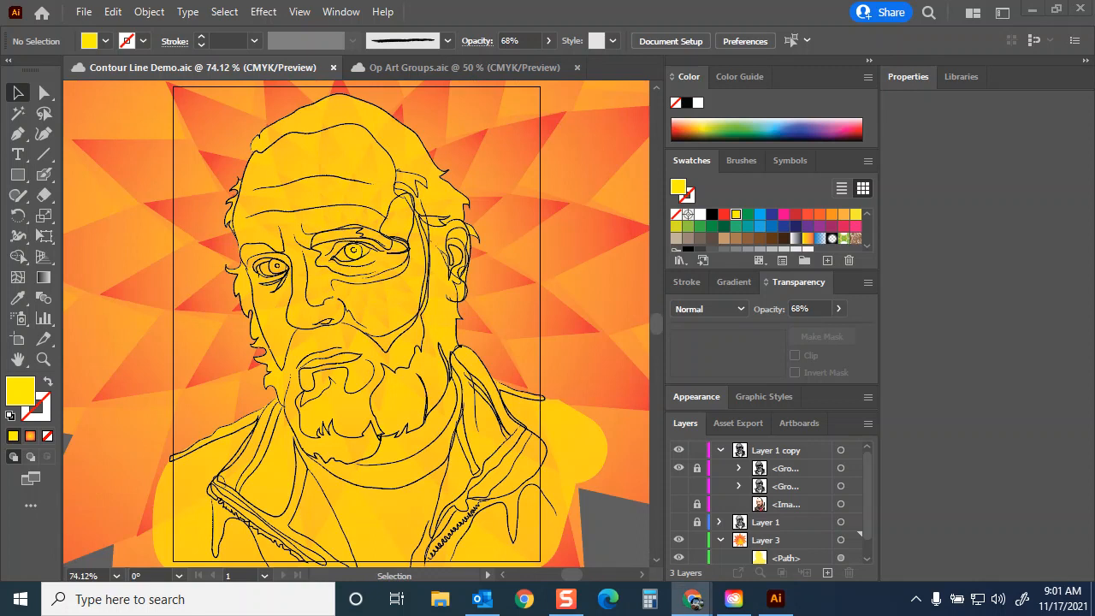
Switch to the browser and read the first instruction for the Contour Line file, then return to Illustrator
click(692, 599)
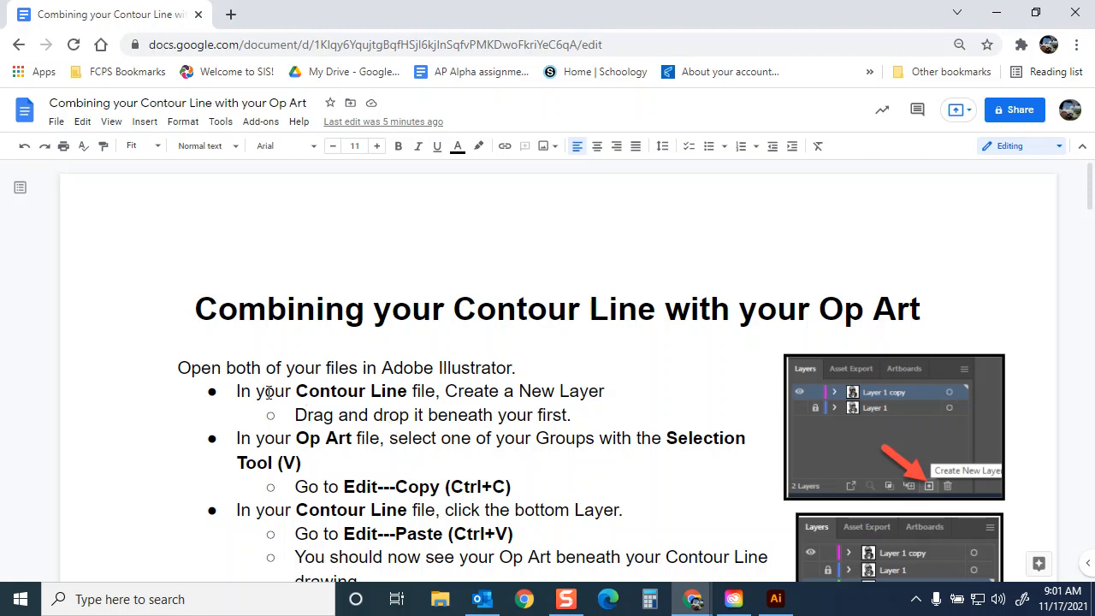
drag(238, 390, 406, 396)
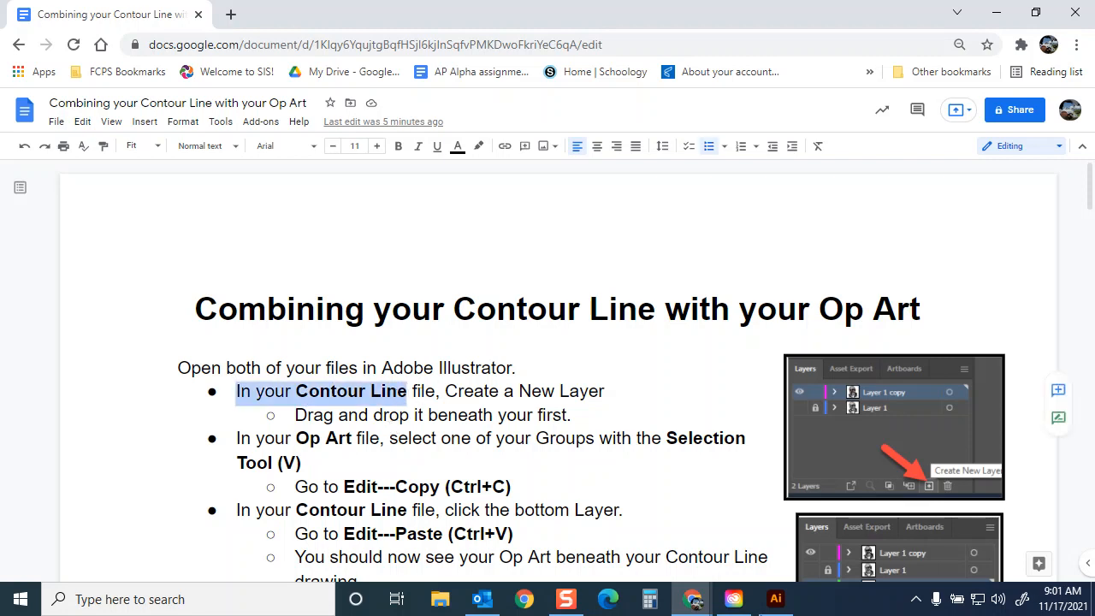
click(776, 599)
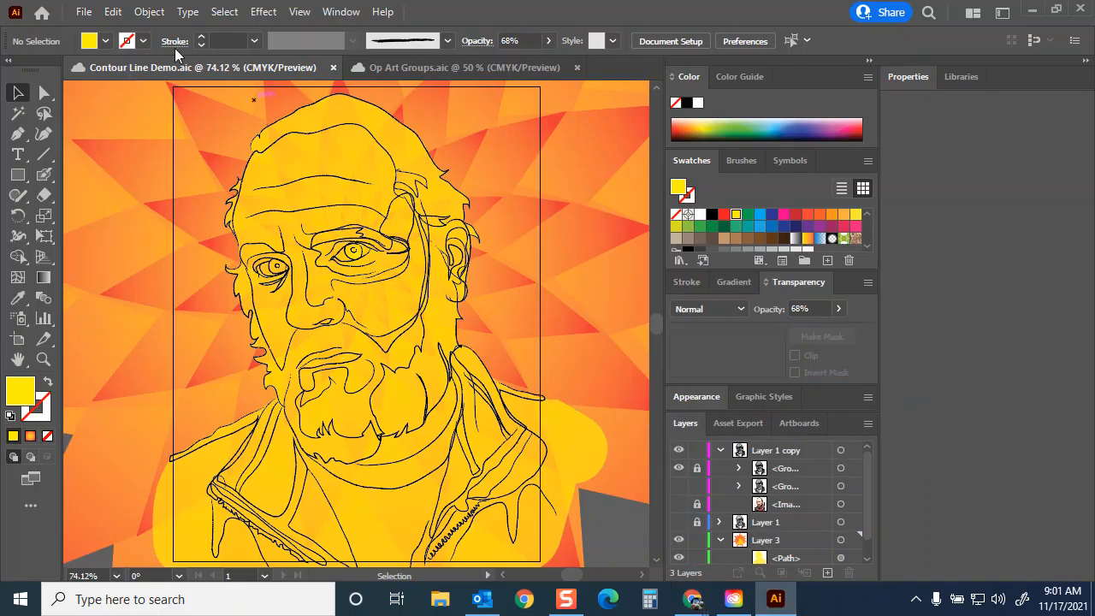
Look over the available op art groups in Op Art Groups.aic
click(473, 67)
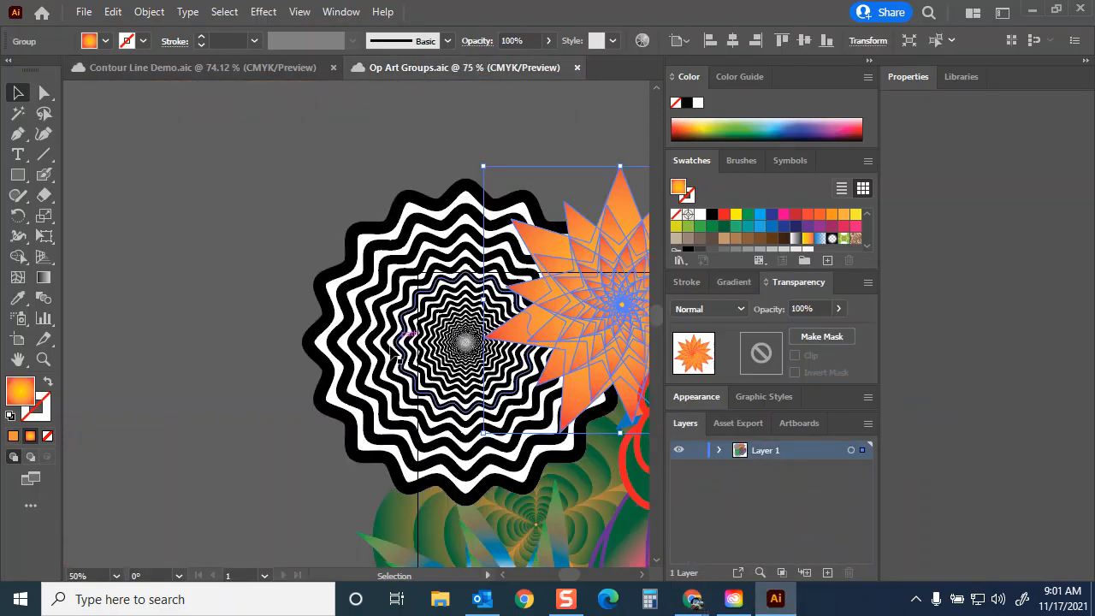
drag(600, 305, 302, 232)
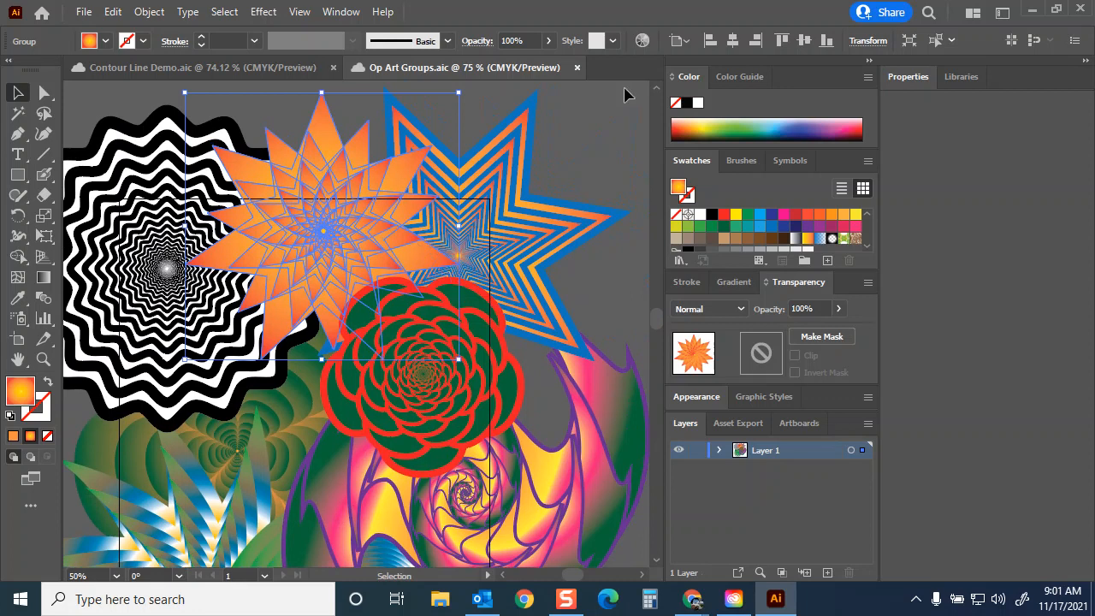
click(588, 125)
click(452, 248)
click(283, 153)
In Contour Line Demo.aic, collapse Layer 3 and hide it
click(176, 67)
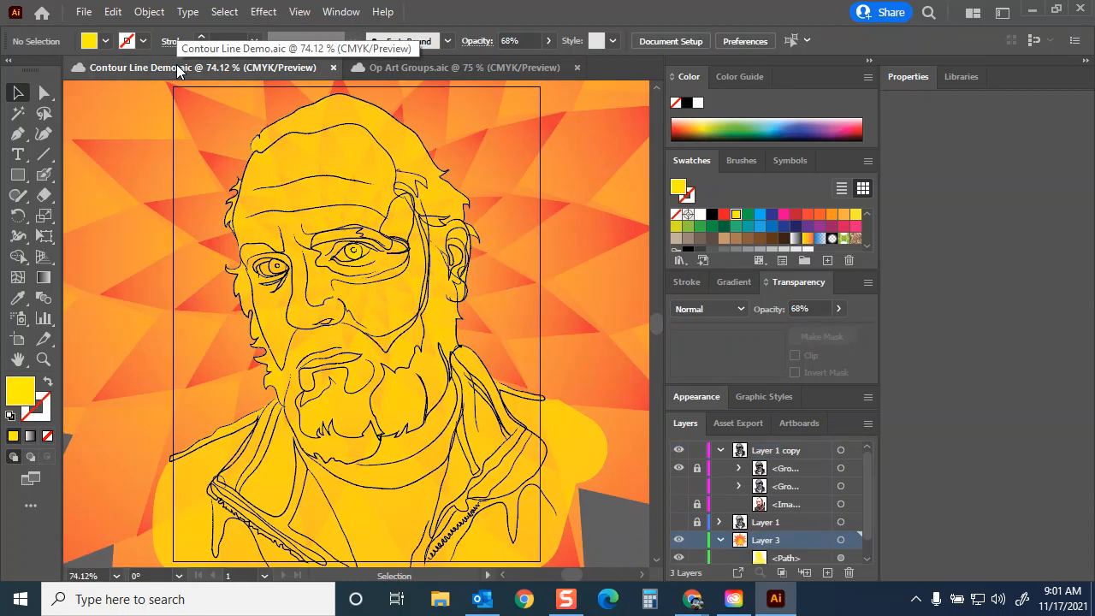
click(698, 504)
click(720, 540)
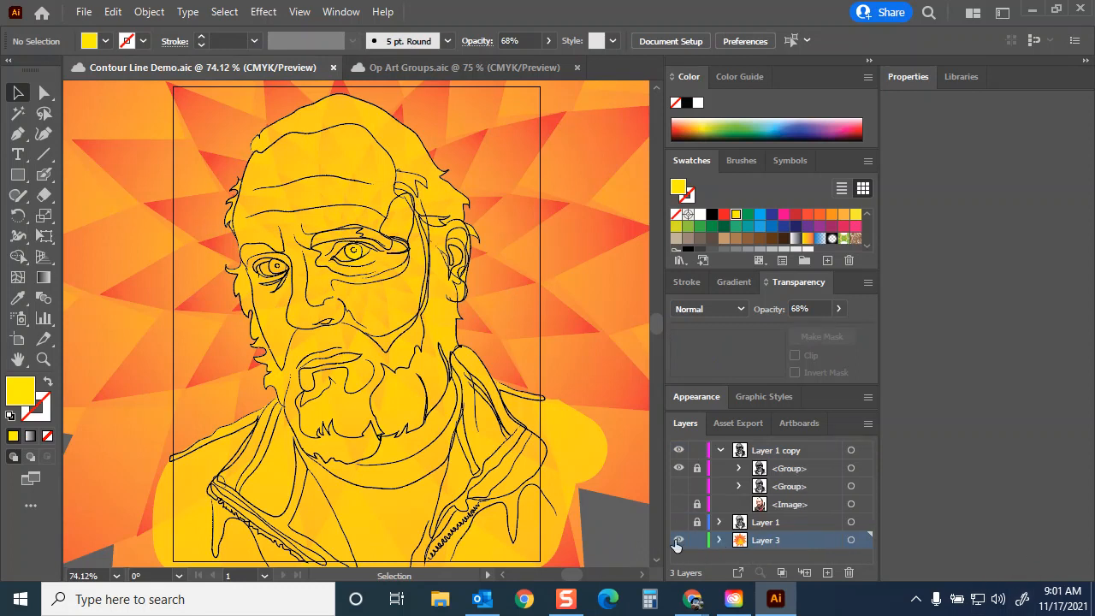
click(678, 541)
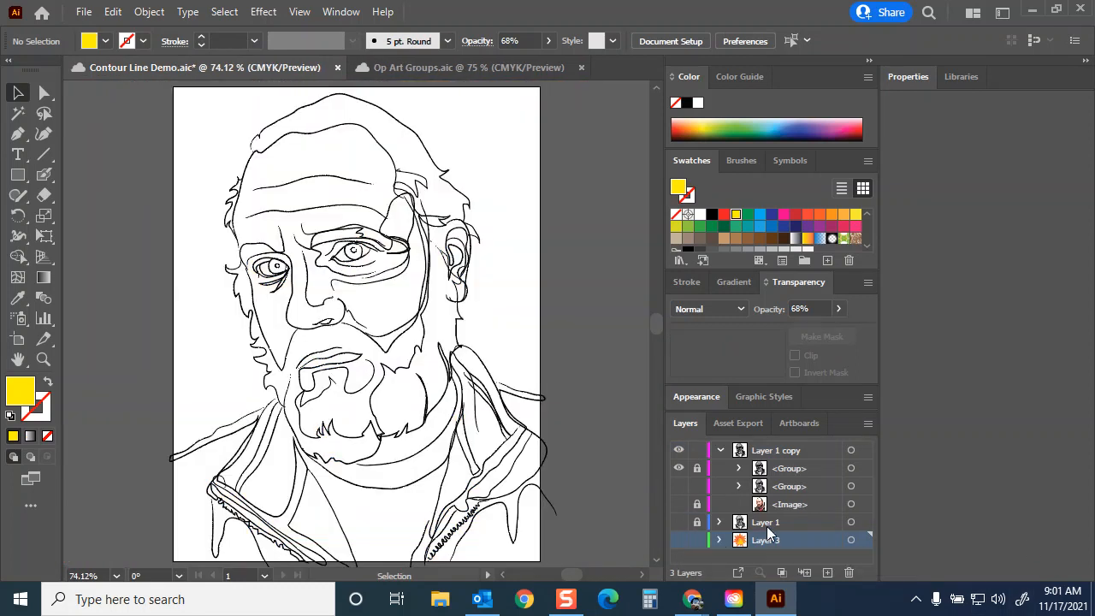
Create a new layer directly above Layer 3, and collapse and lock Layer 1 copy
click(827, 573)
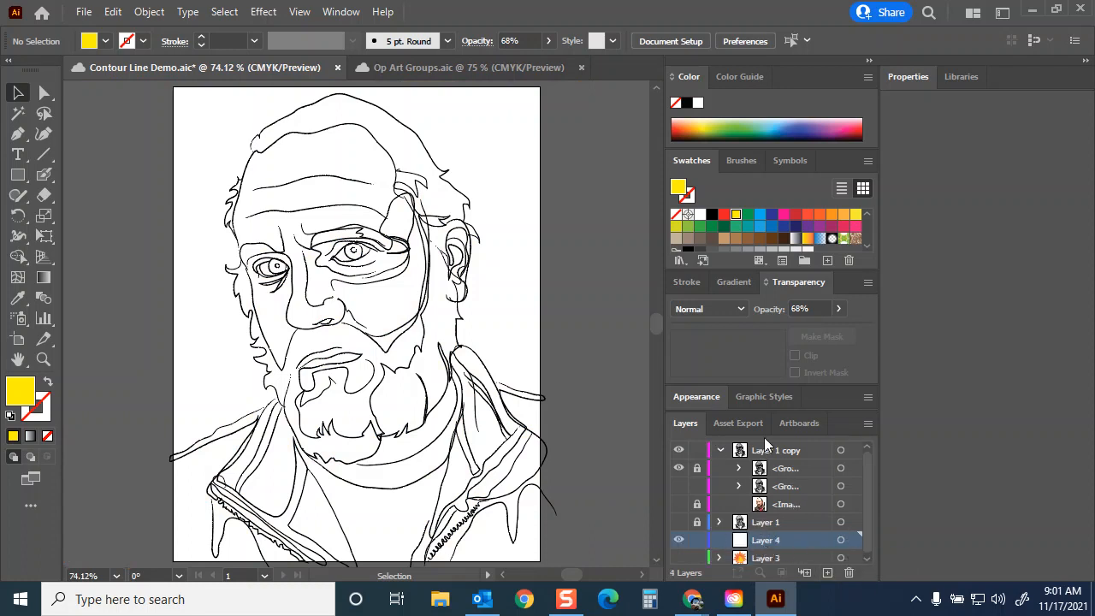
click(719, 450)
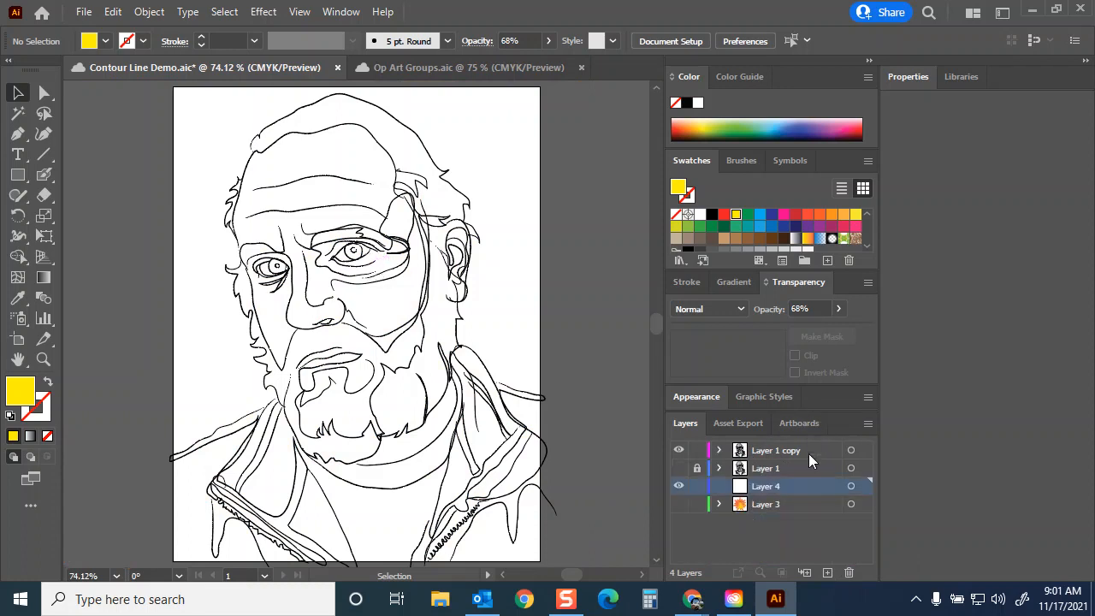
click(697, 451)
Copy the green and red flower group from Op Art Groups.aic
click(430, 73)
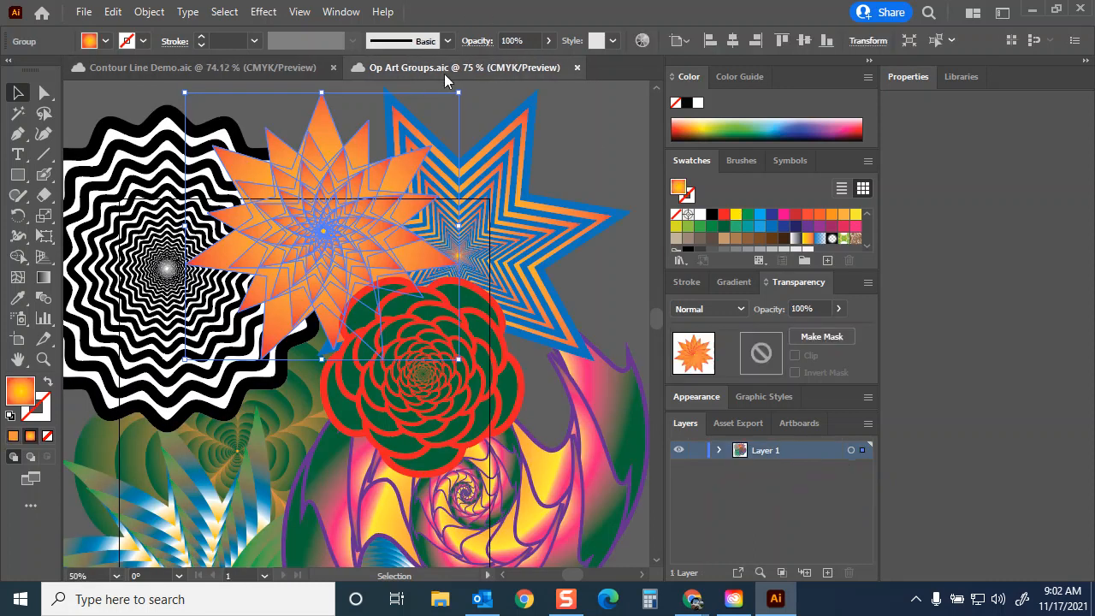
click(426, 387)
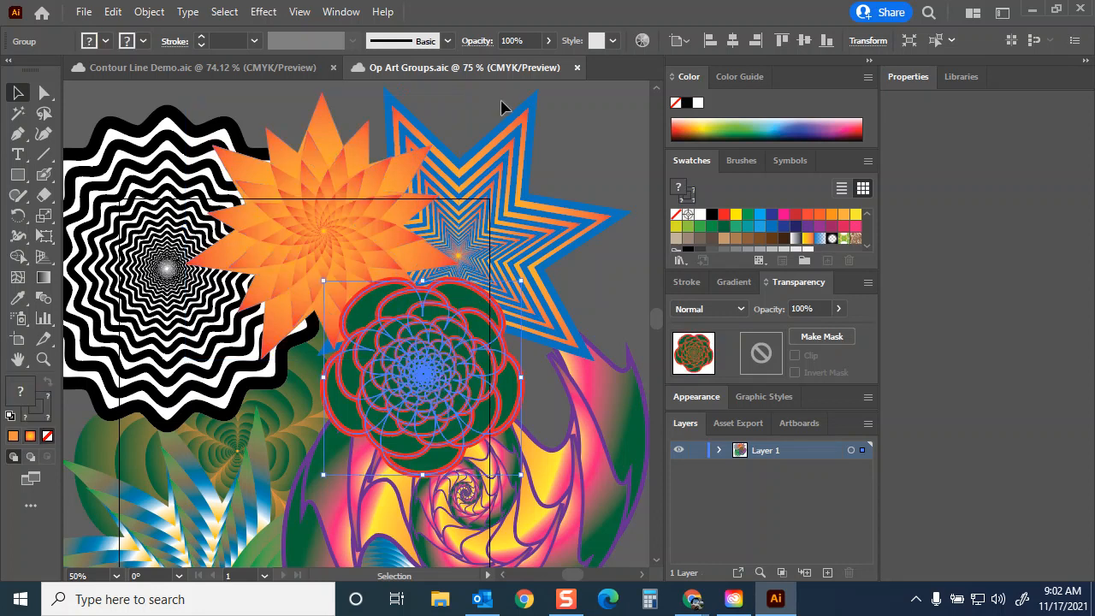
click(115, 13)
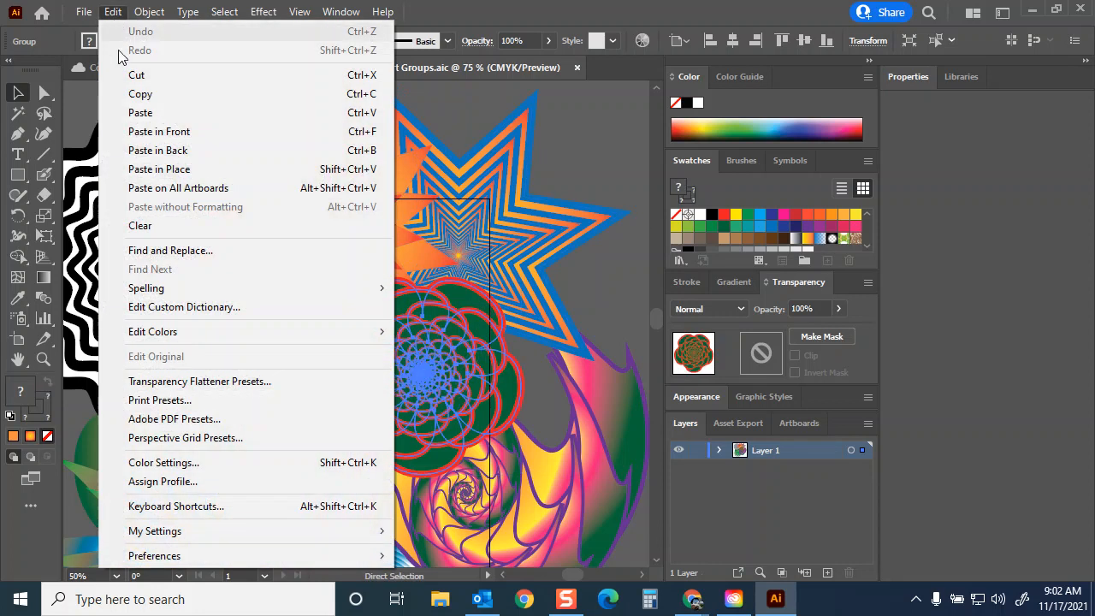
click(141, 94)
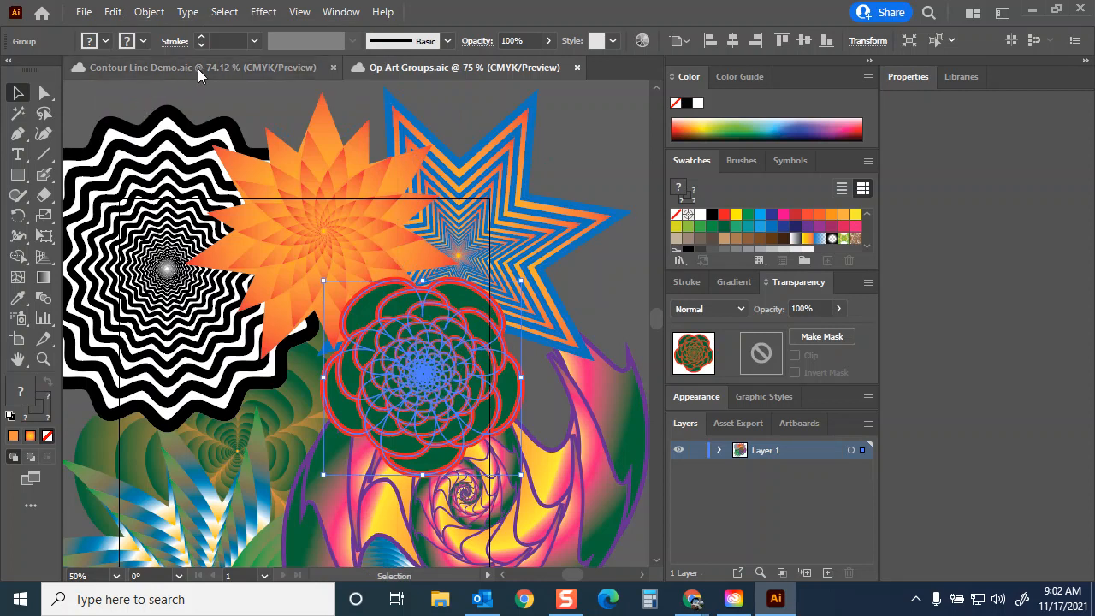
Paste the flower group into Layer 4 of Contour Line Demo.aic and deselect it
click(151, 68)
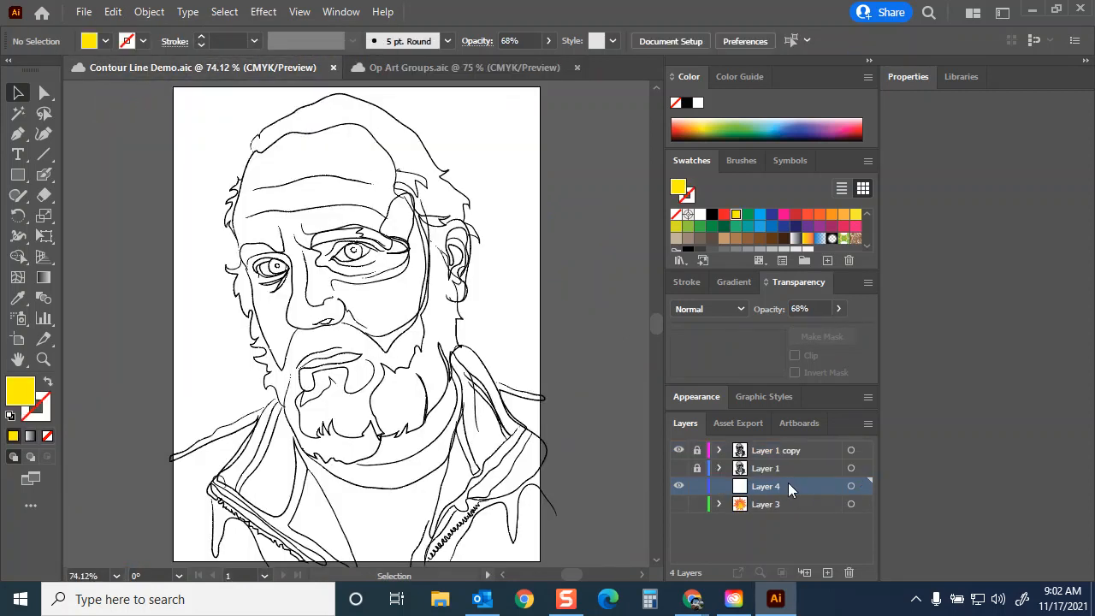
click(111, 11)
click(137, 112)
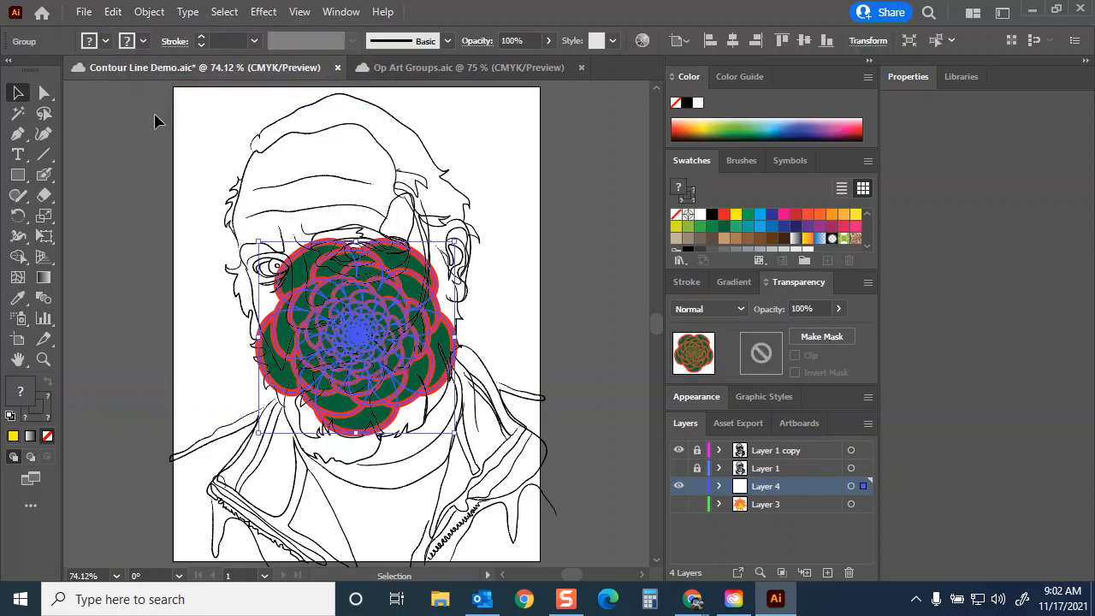
click(575, 239)
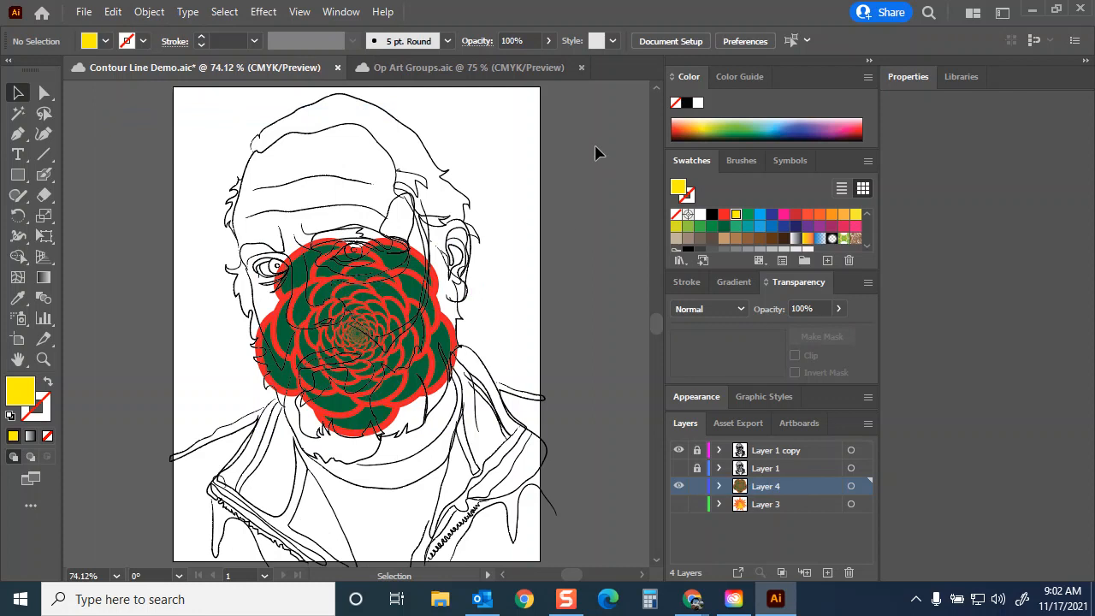
Examine up close how the contour lines overlap the pasted flower group
key(ctrl+equal)
key(ctrl+equal)
key(ctrl+equal)
key(ctrl+equal)
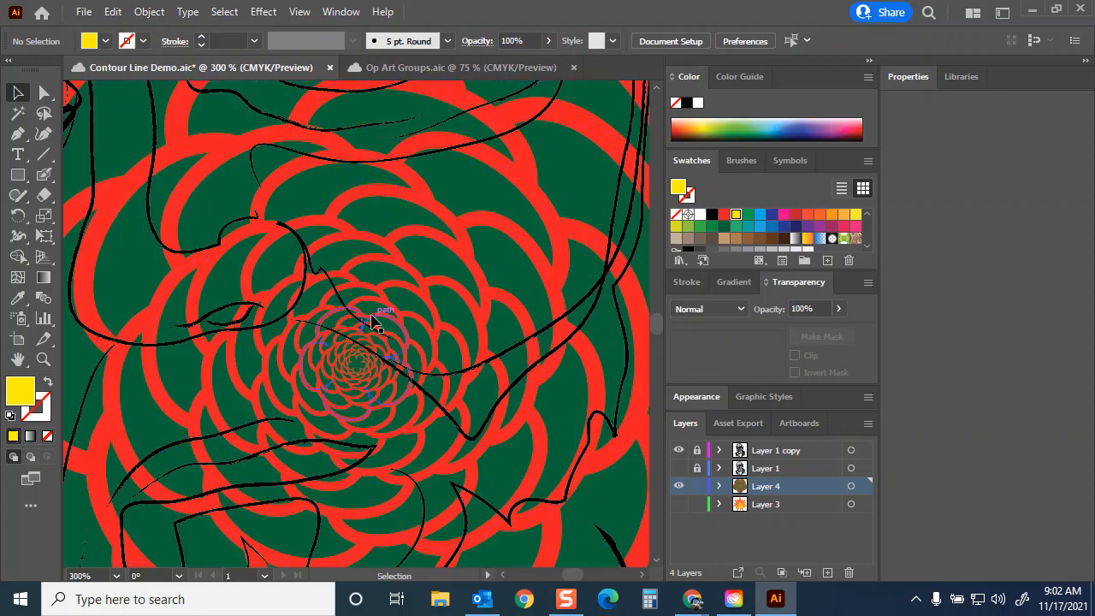
key(ctrl+minus)
key(ctrl+minus)
key(ctrl+minus)
key(ctrl+minus)
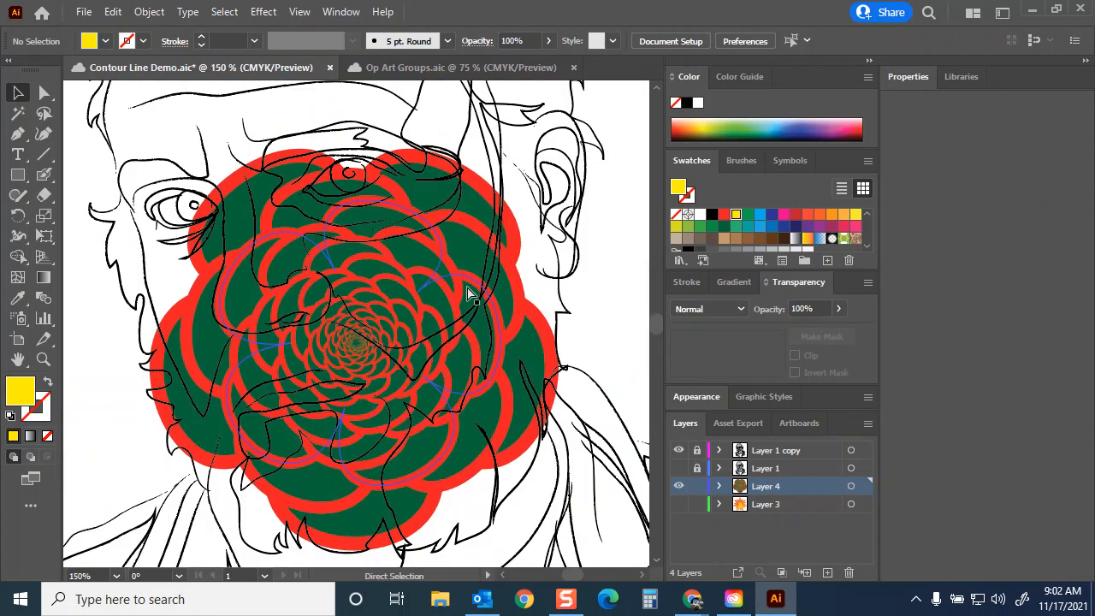
Select the pasted flower group and preview a uniform scale of 250%
key(ctrl+a)
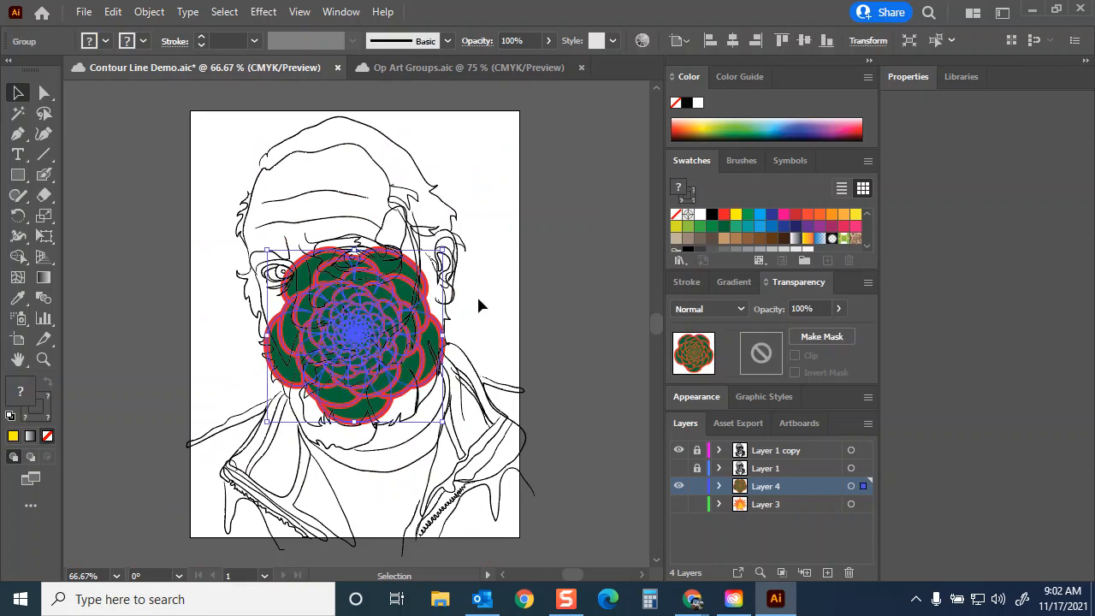
right_click(379, 290)
mouse_move(440, 475)
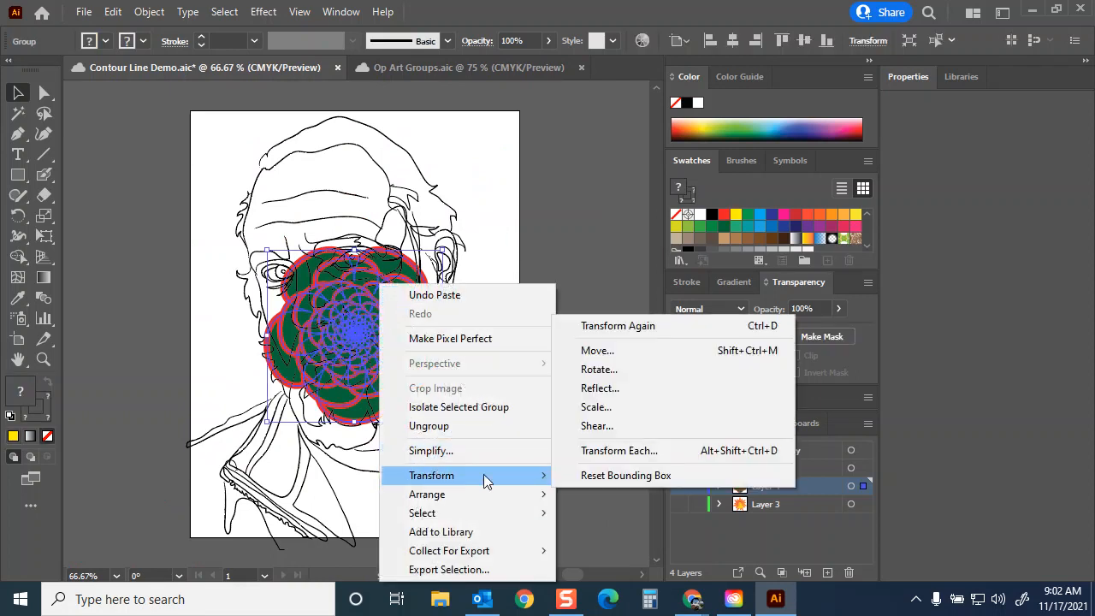
click(627, 409)
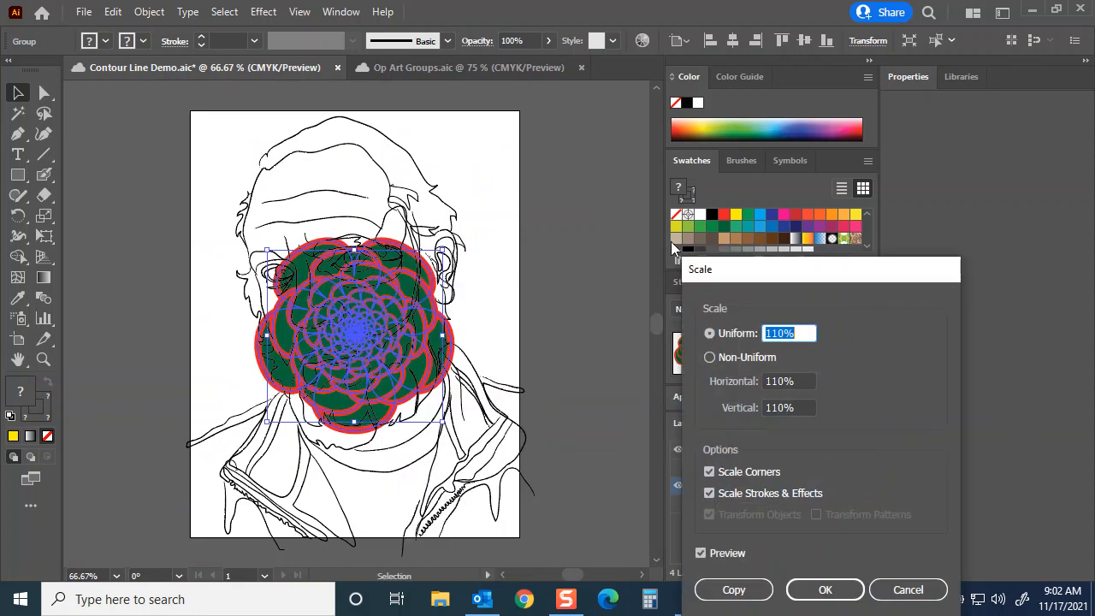
text(250)
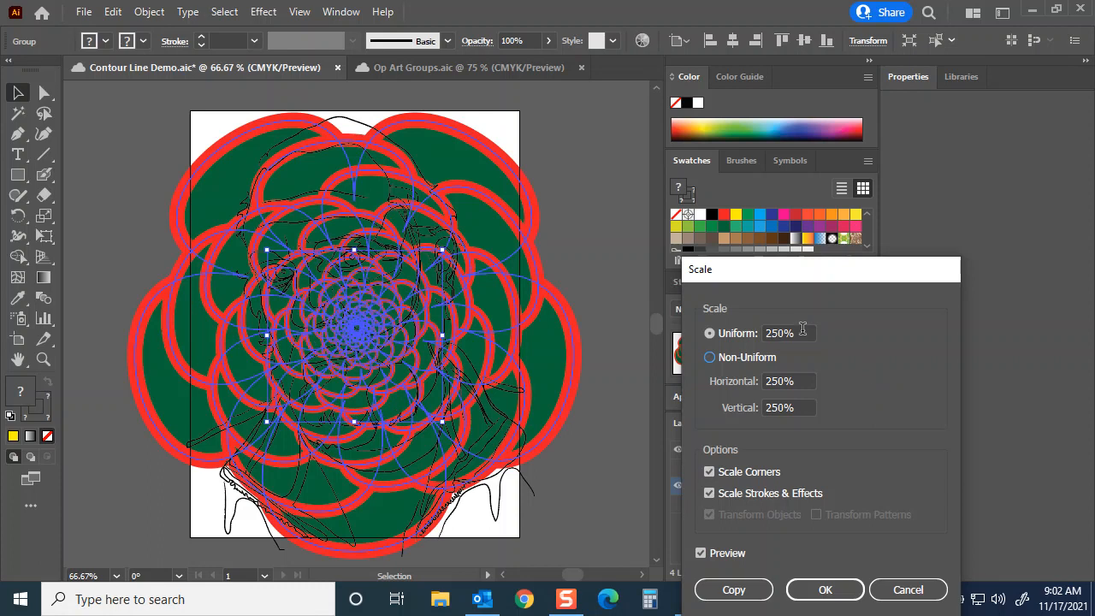
Try uniform scales of 300% and 325% on the flower group
click(707, 336)
text(300)
click(708, 335)
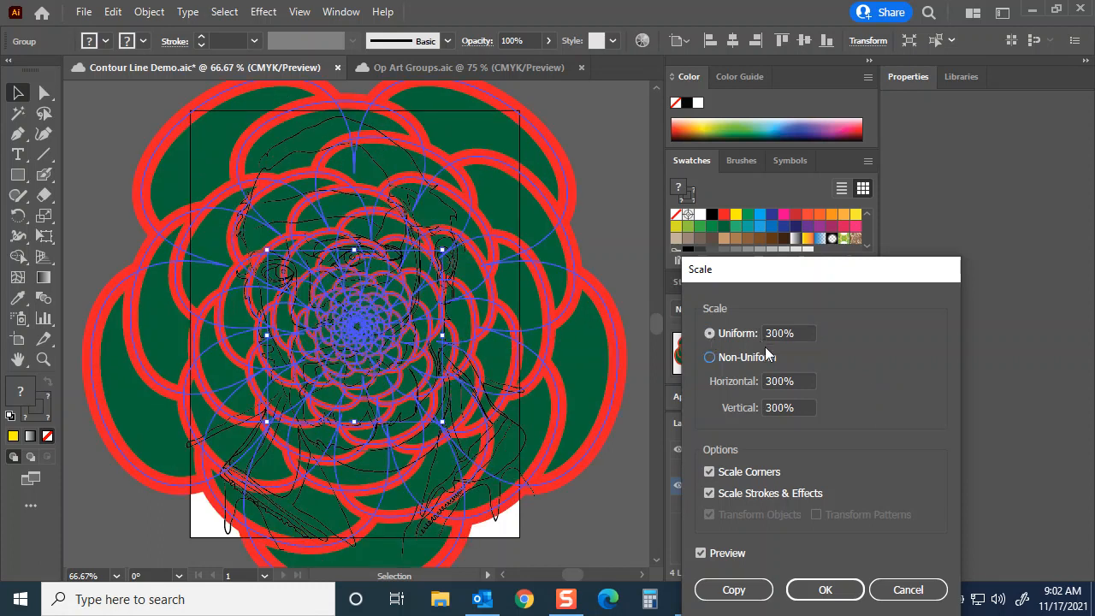
click(730, 334)
text(325)
key(Tab)
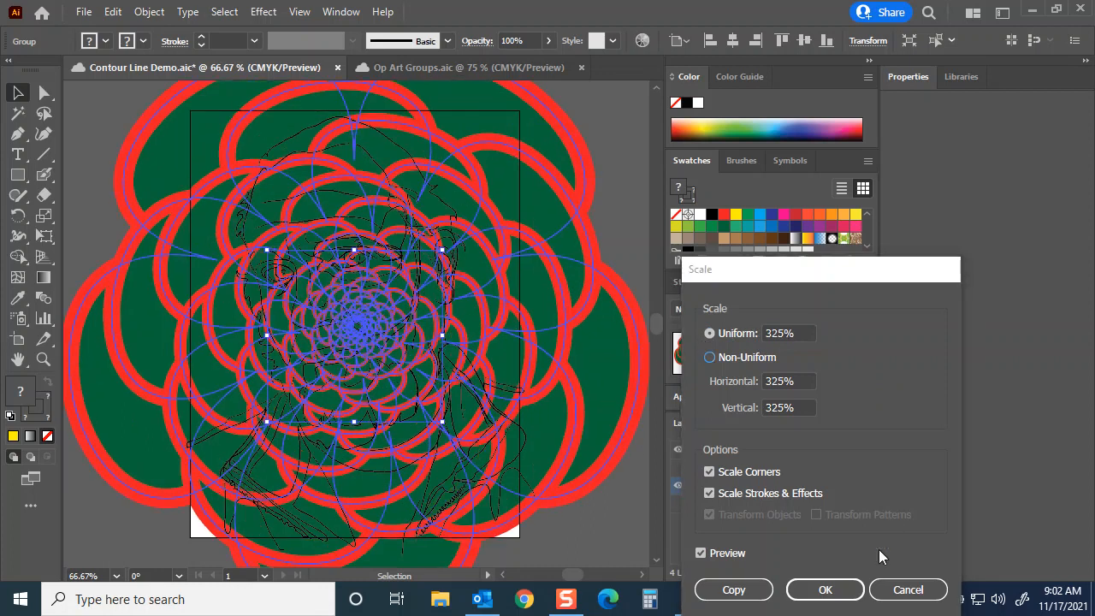
Scale the flower group uniformly to 400% and deselect it
click(721, 334)
text(40)
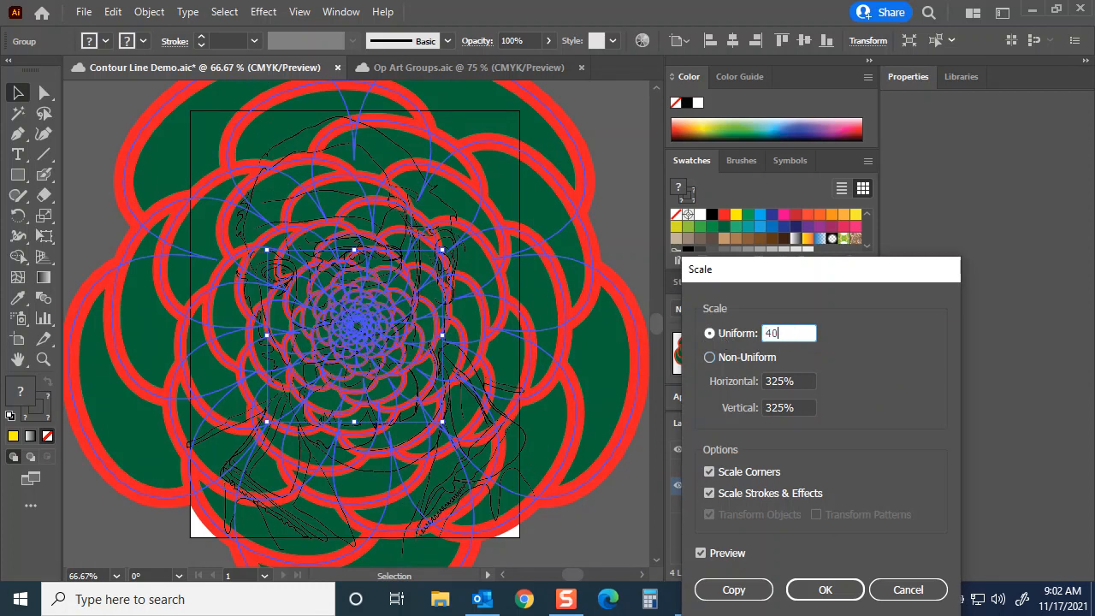
text(0)
key(Tab)
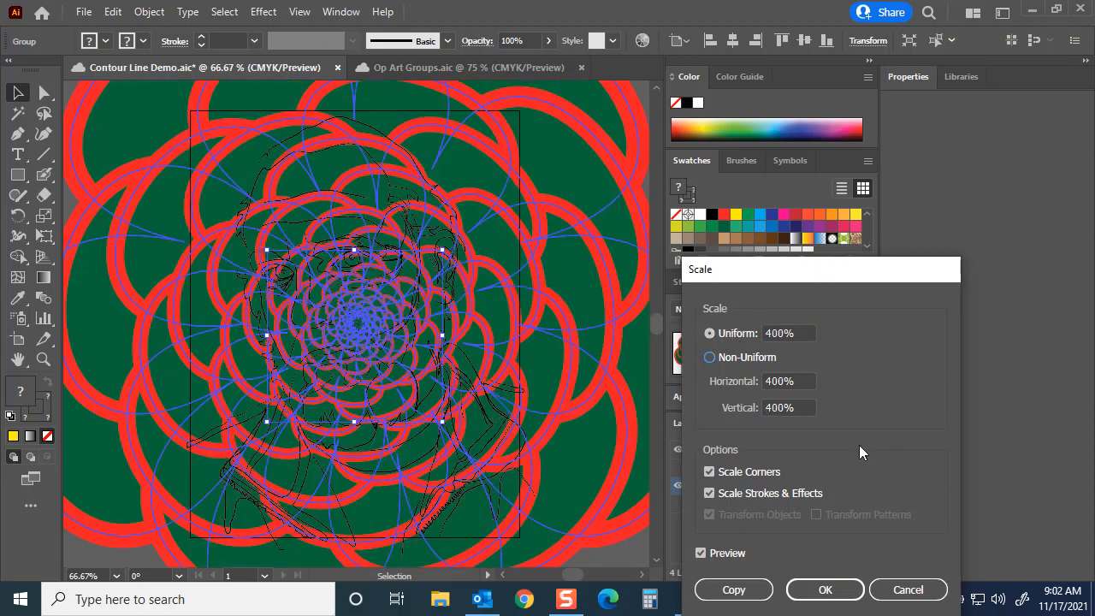
click(831, 589)
click(223, 12)
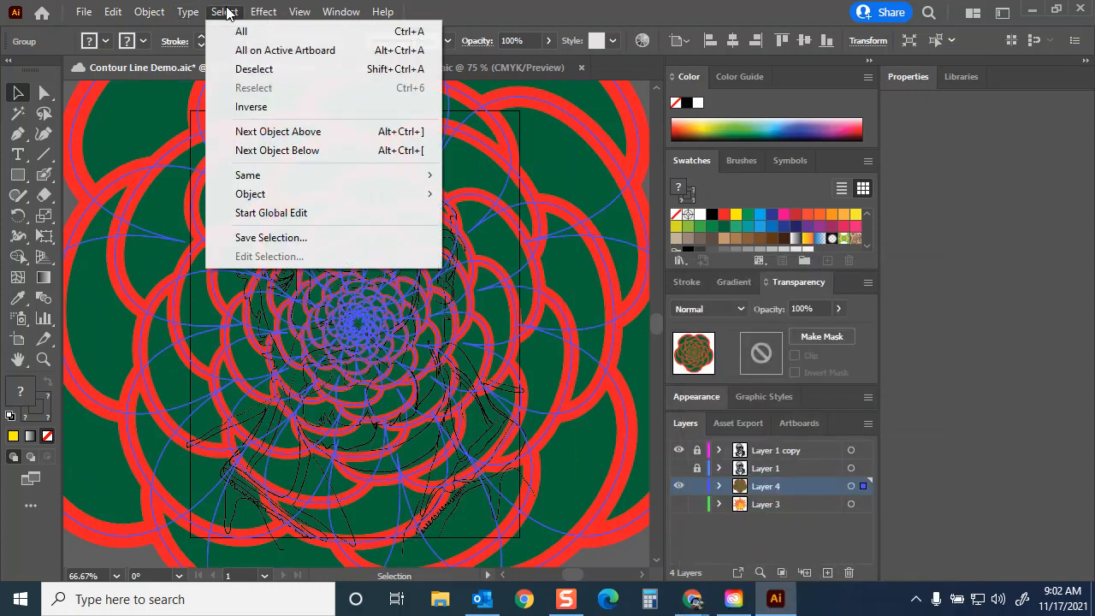
click(250, 74)
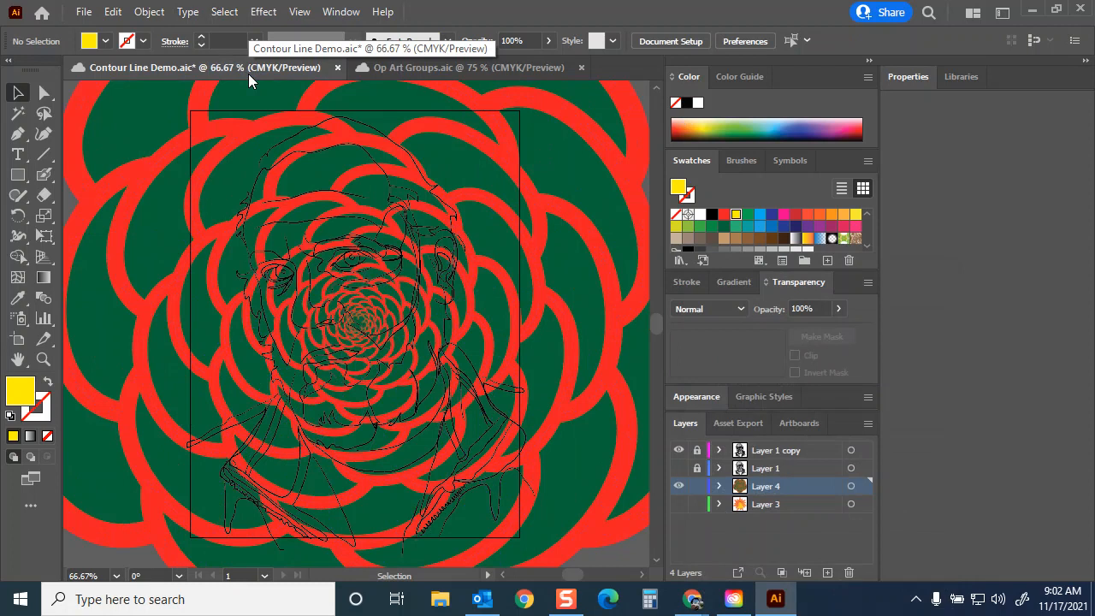
Move the enlarged flower group up so its centre sits on the portrait's right-hand eye, and deselect it
click(579, 252)
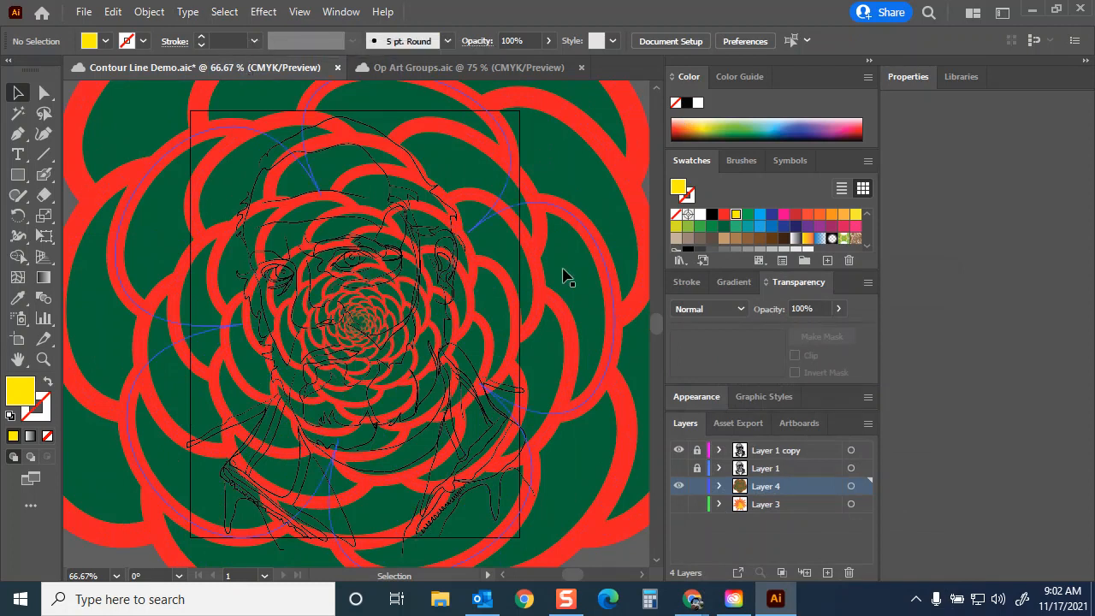
drag(509, 318, 504, 257)
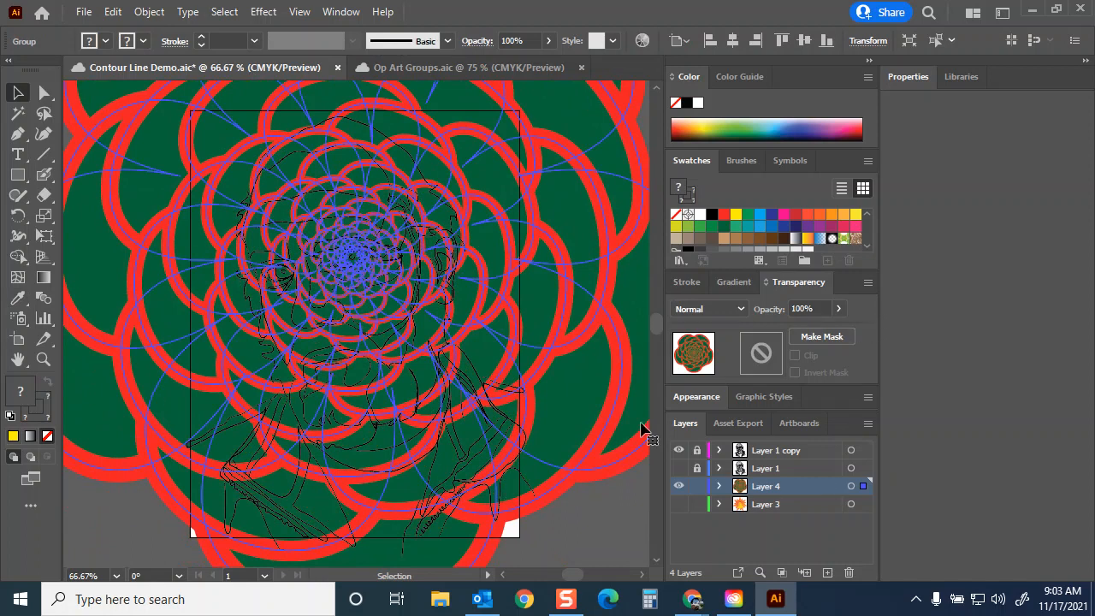
click(587, 532)
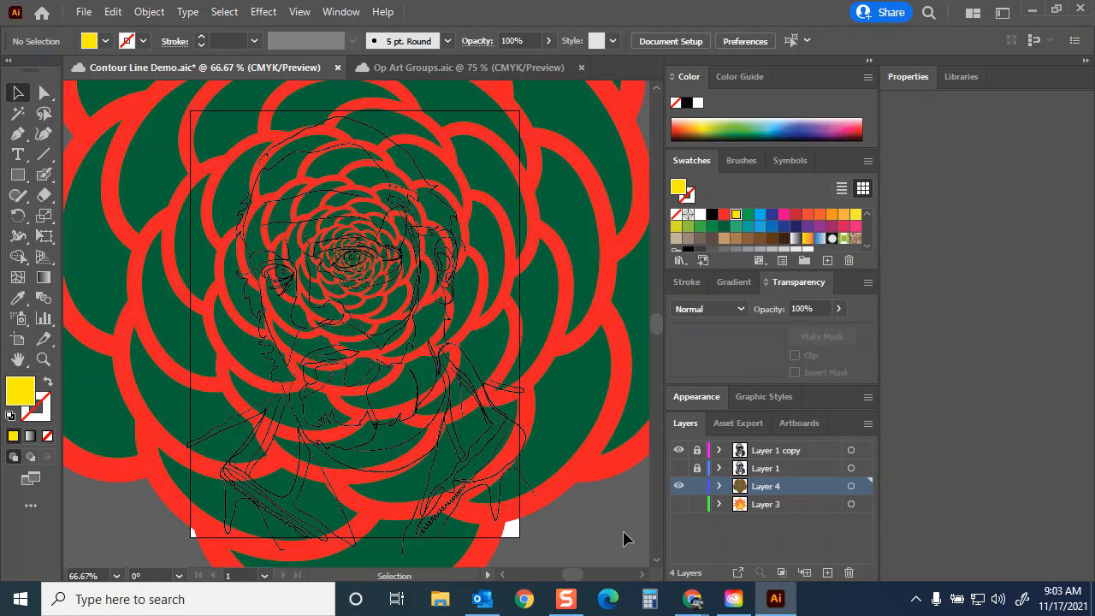
Target all the artwork on Layer 4 and lower its opacity to 50%
click(851, 486)
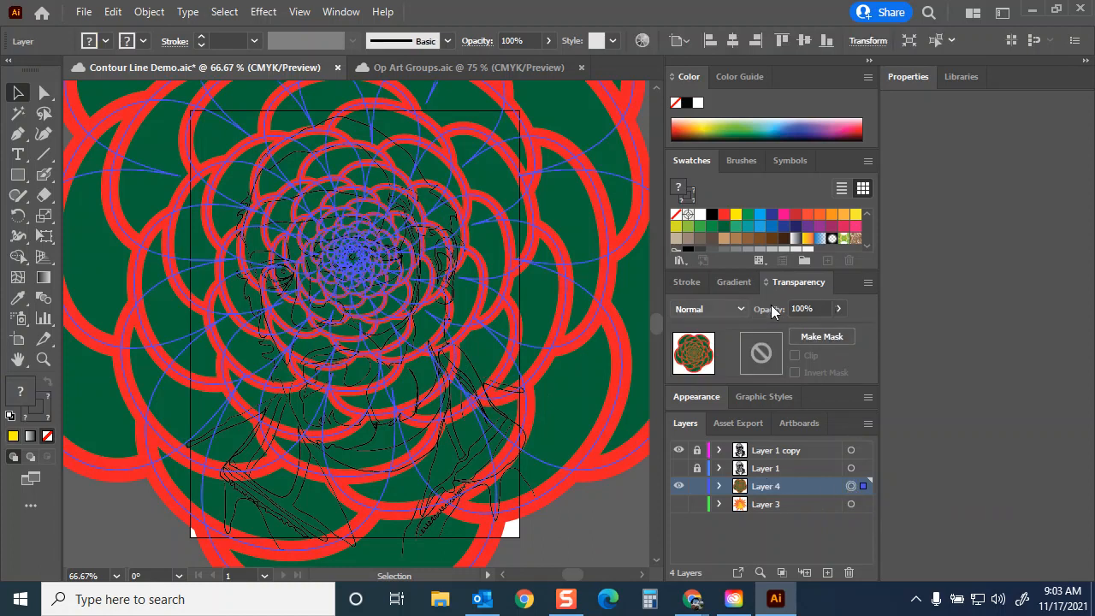
click(839, 309)
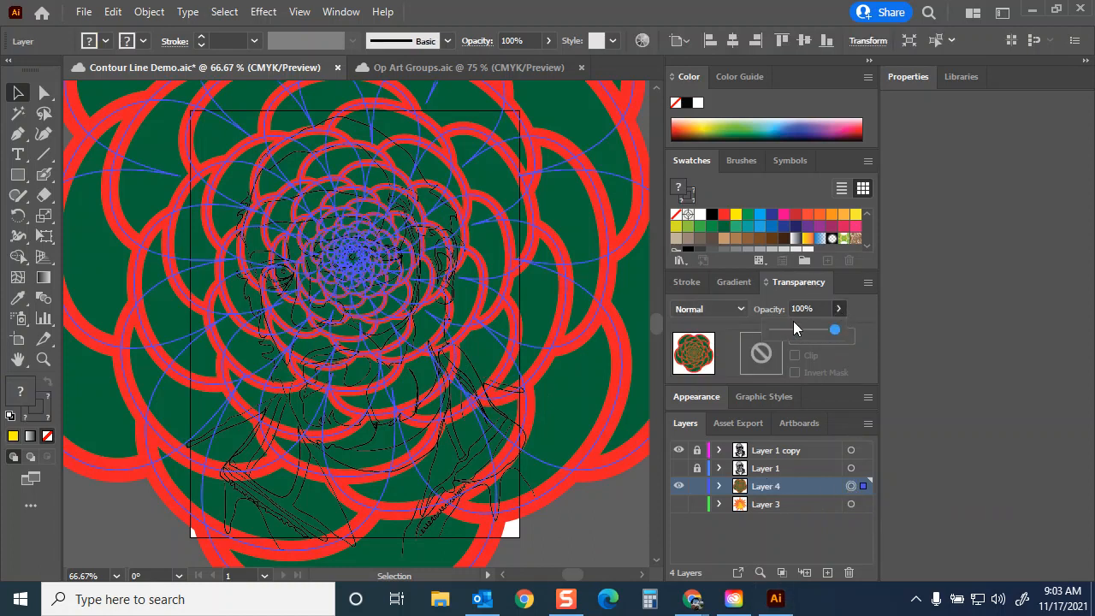
drag(837, 330, 805, 329)
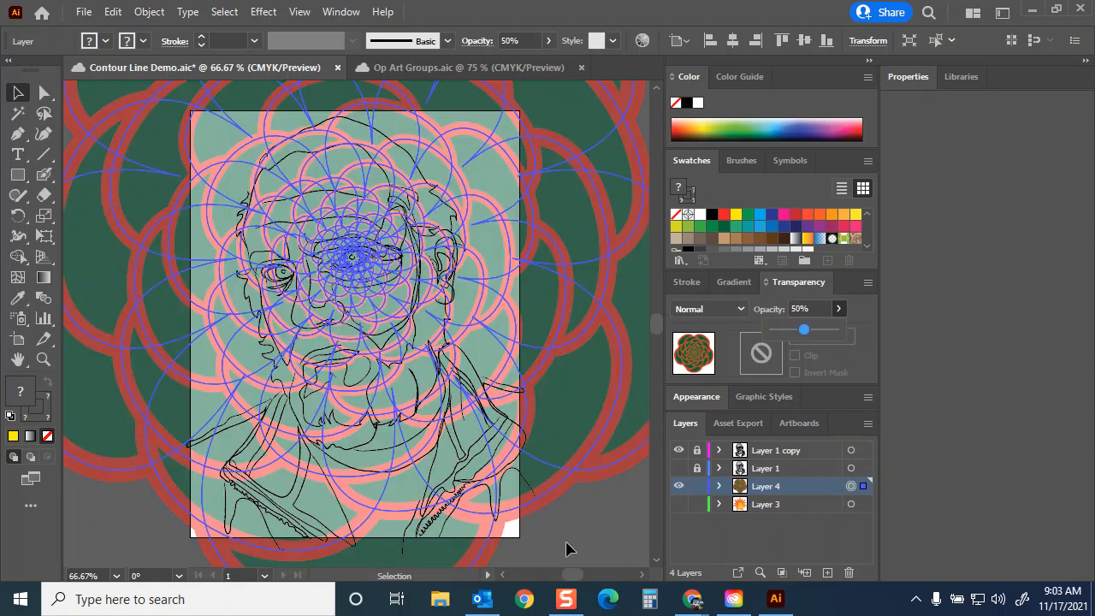
Deselect the faded op art and examine up close how it sits behind the portrait's eyes
click(584, 536)
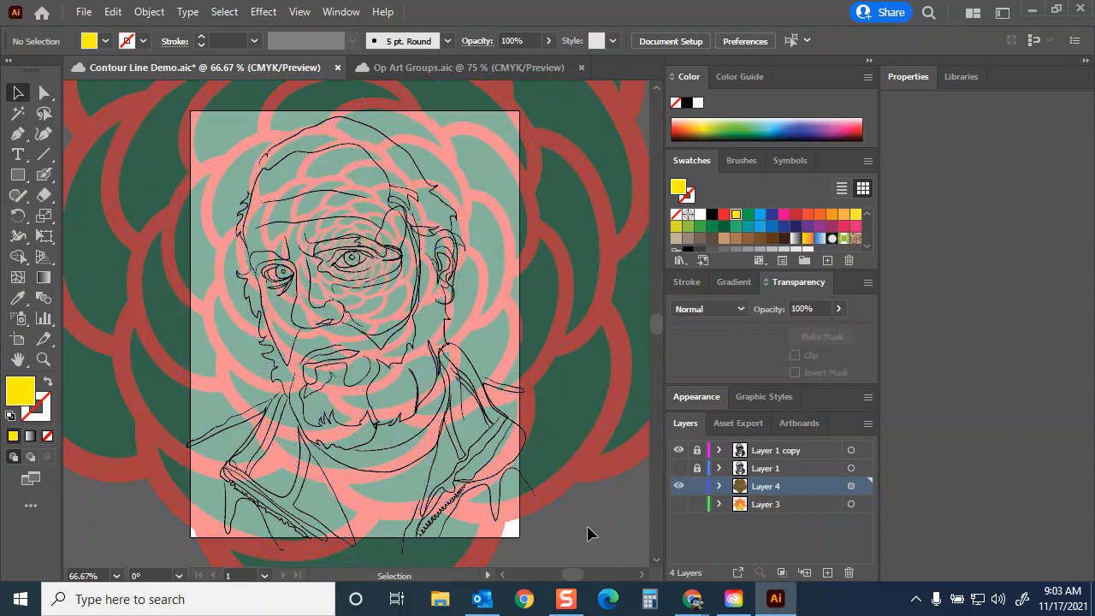
click(44, 360)
drag(244, 213, 477, 286)
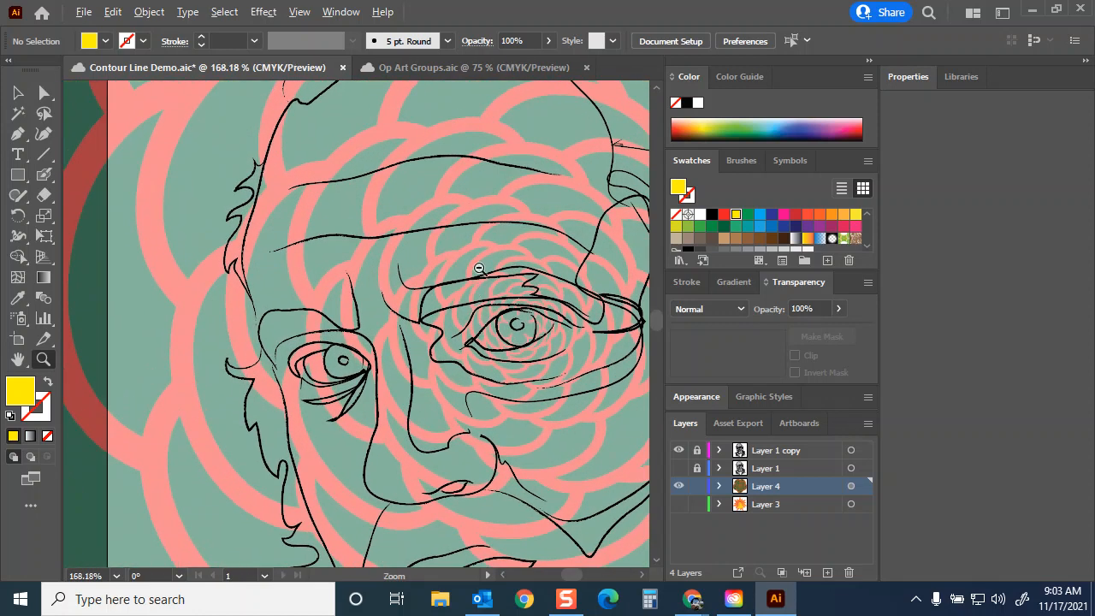
Switch to the Google Docs instructions, review the copy, paste, scale and lock steps, and return to Illustrator
key(alt+Tab)
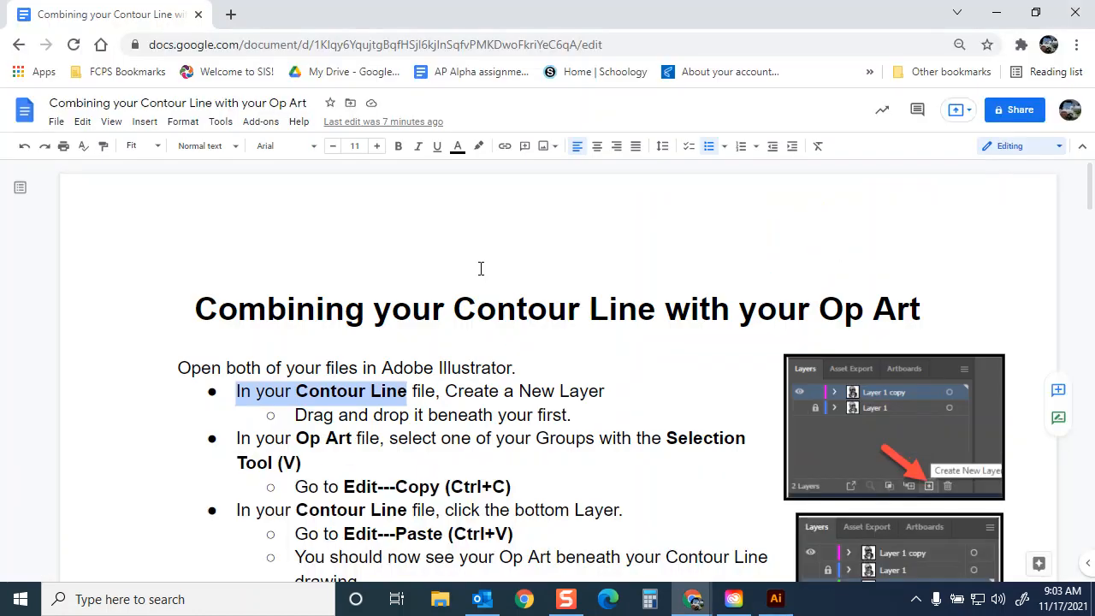
scroll(599, 402, down, 5)
scroll(628, 311, up, 2)
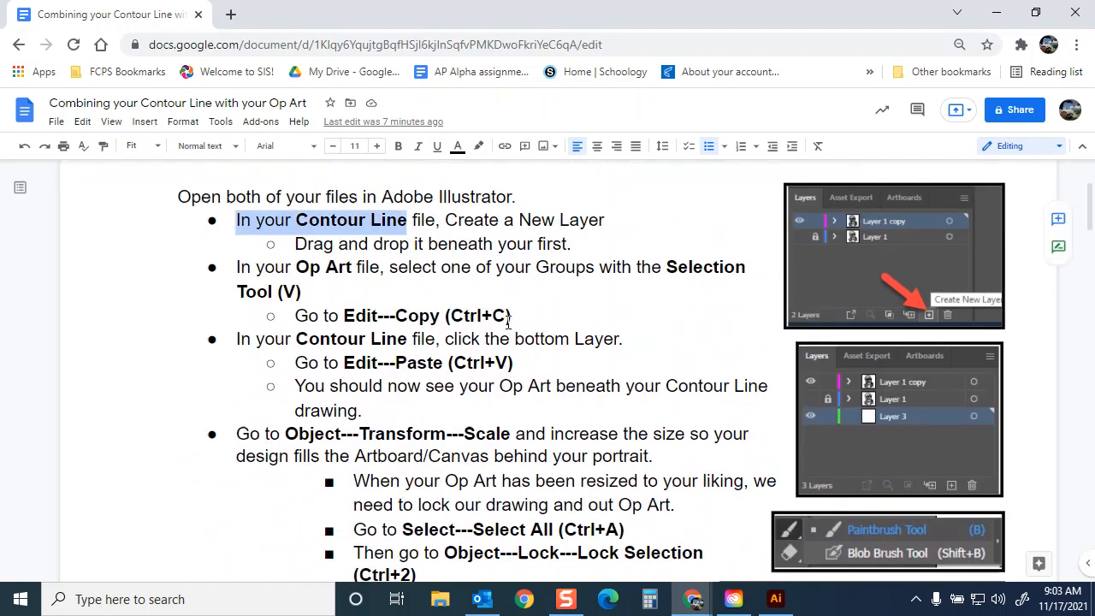
drag(309, 316, 553, 319)
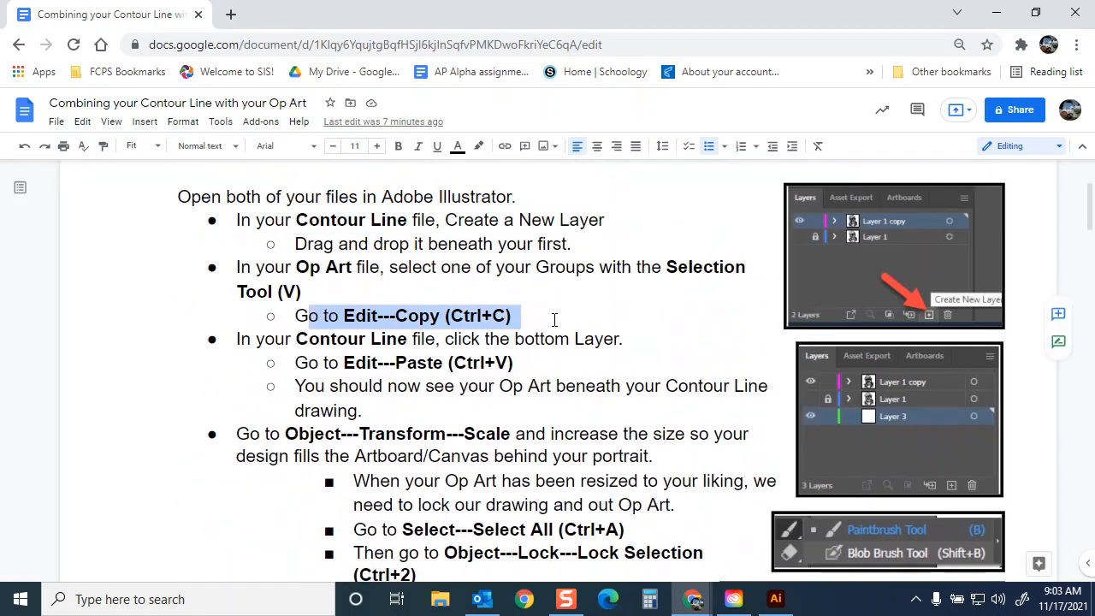
drag(319, 363, 542, 366)
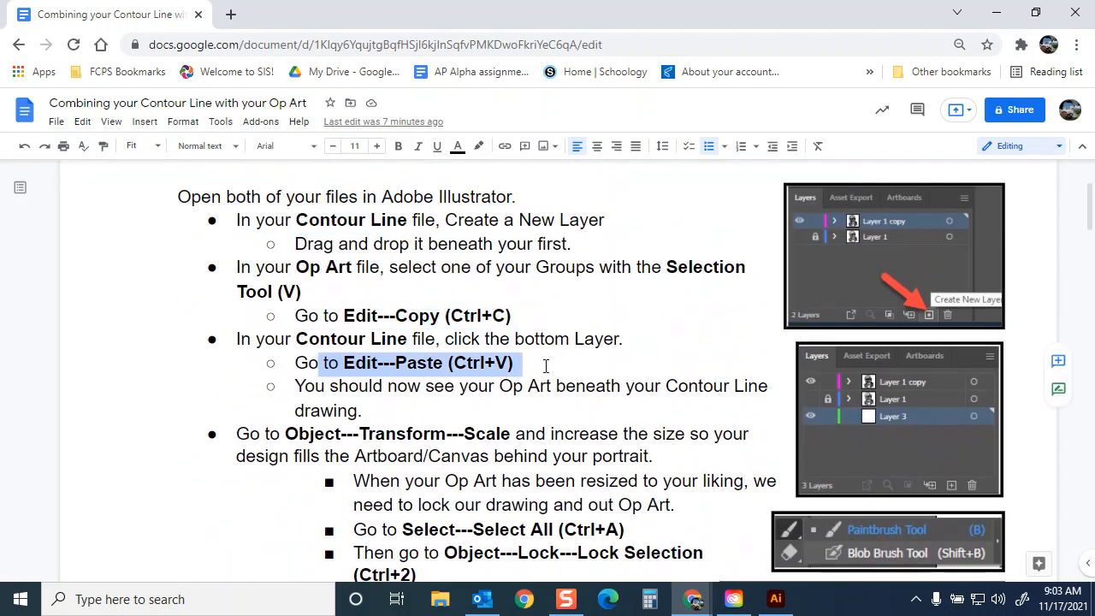
scroll(545, 366, down, 2)
drag(308, 266, 538, 269)
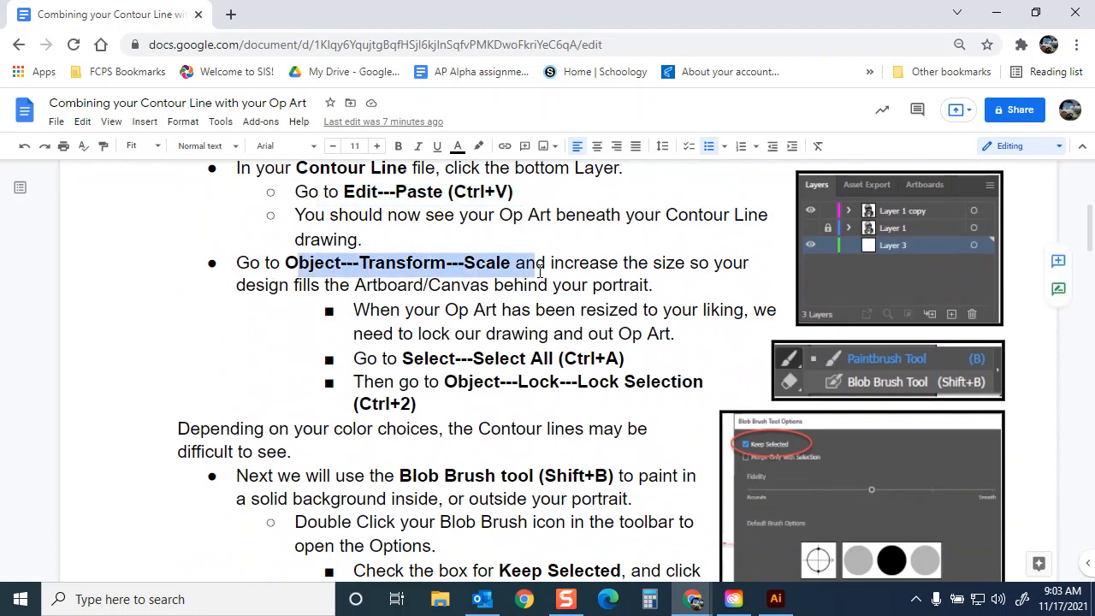
drag(446, 381, 501, 396)
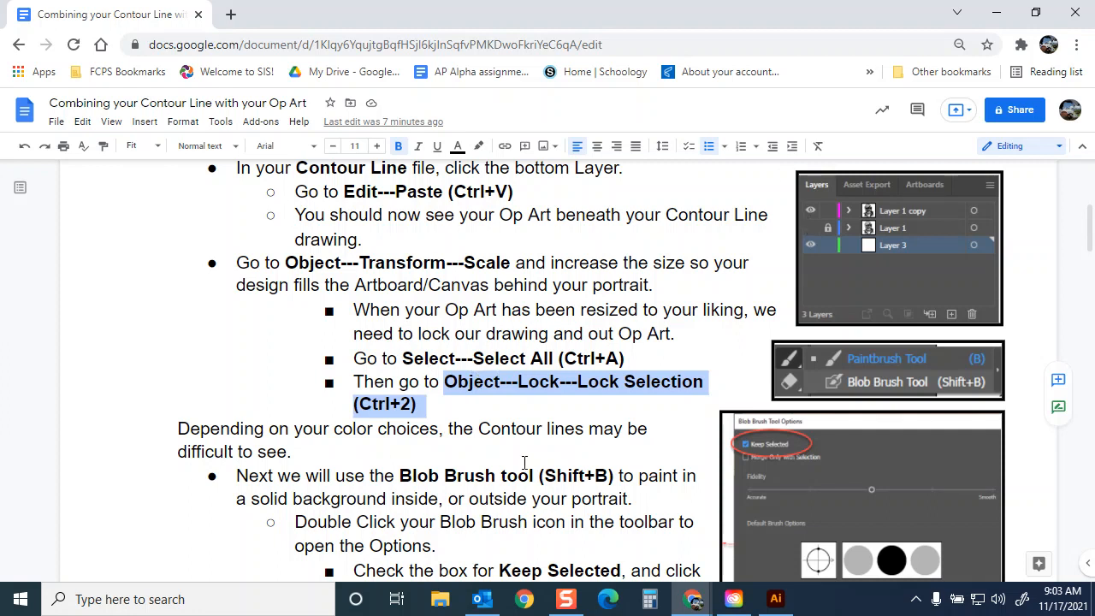
click(996, 12)
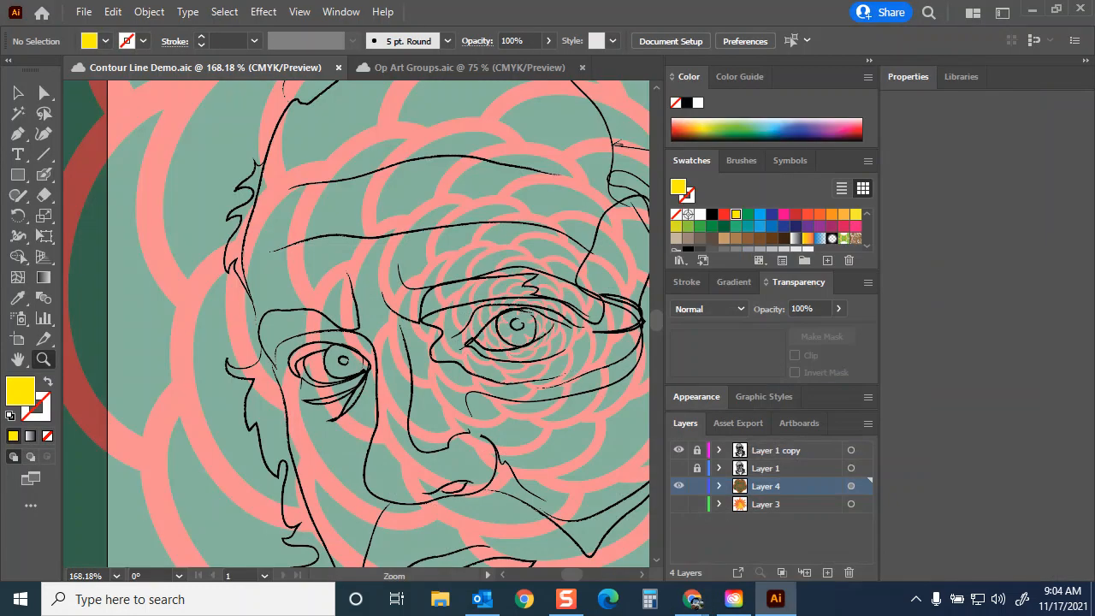
Select the flower op art group behind the portrait and lock it in place
click(19, 92)
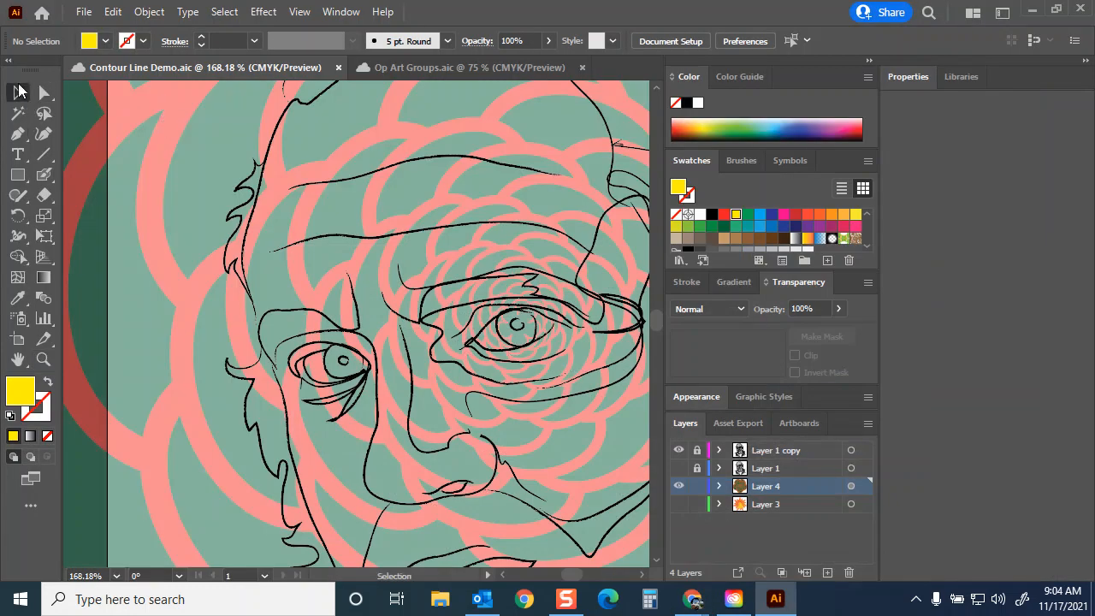
click(503, 206)
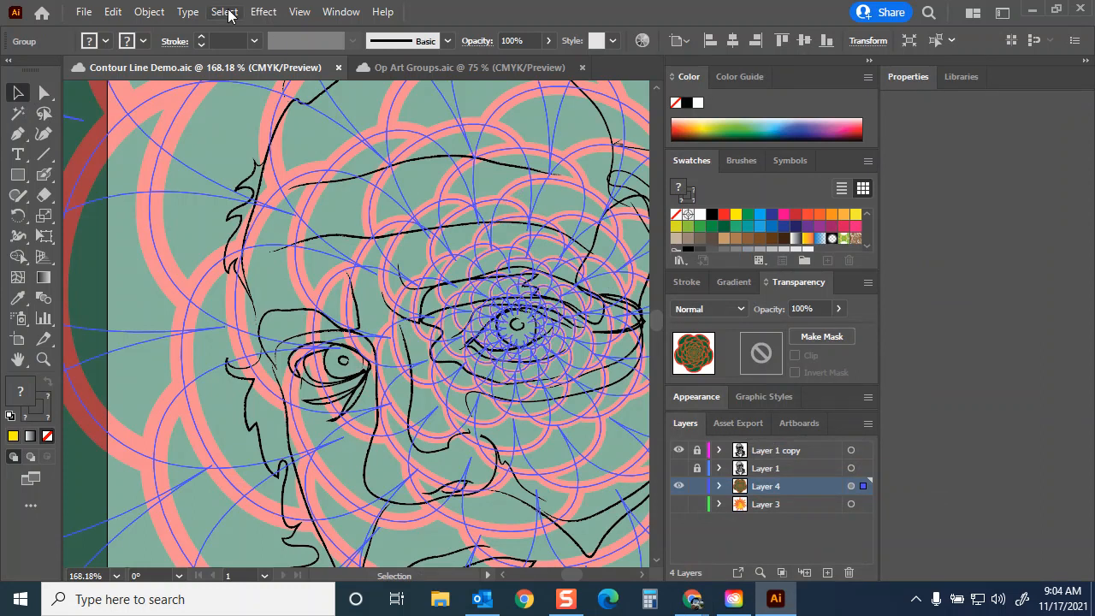
click(143, 12)
mouse_move(220, 128)
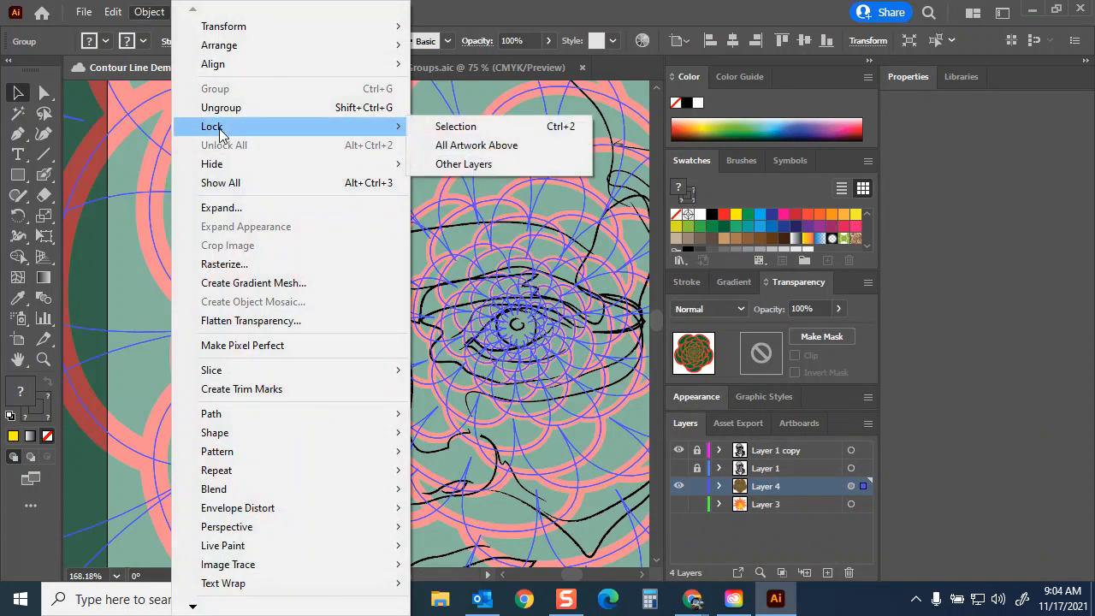
click(561, 131)
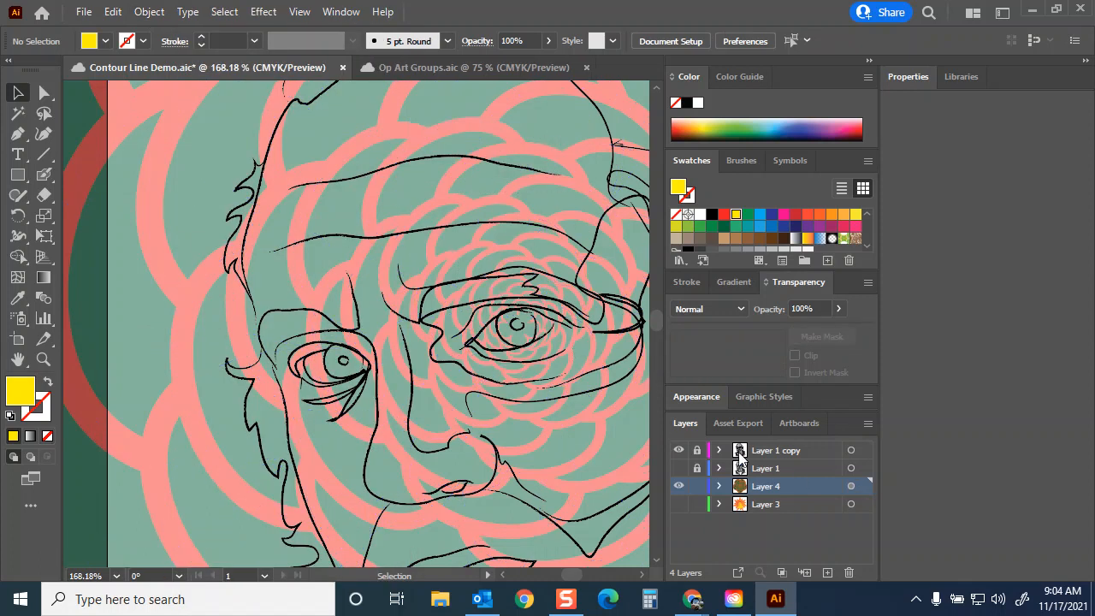
Activate the Blob Brush tool and make Layer 4 the active layer for painting
click(793, 453)
click(697, 451)
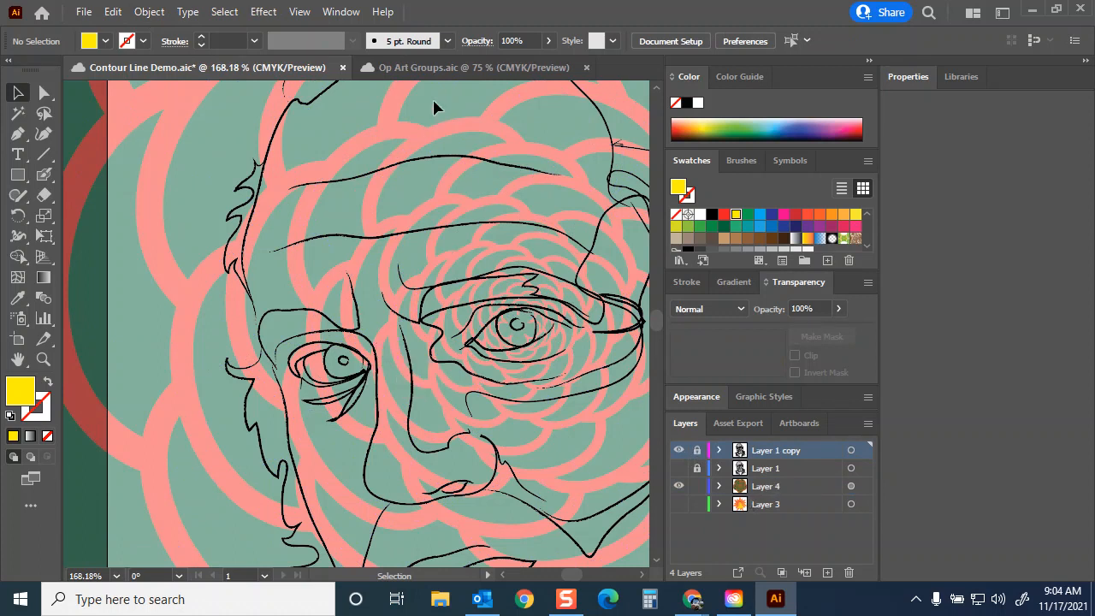
mouse_move(44, 174)
mouse_down()
mouse_move(181, 174)
mouse_move(180, 193)
mouse_up()
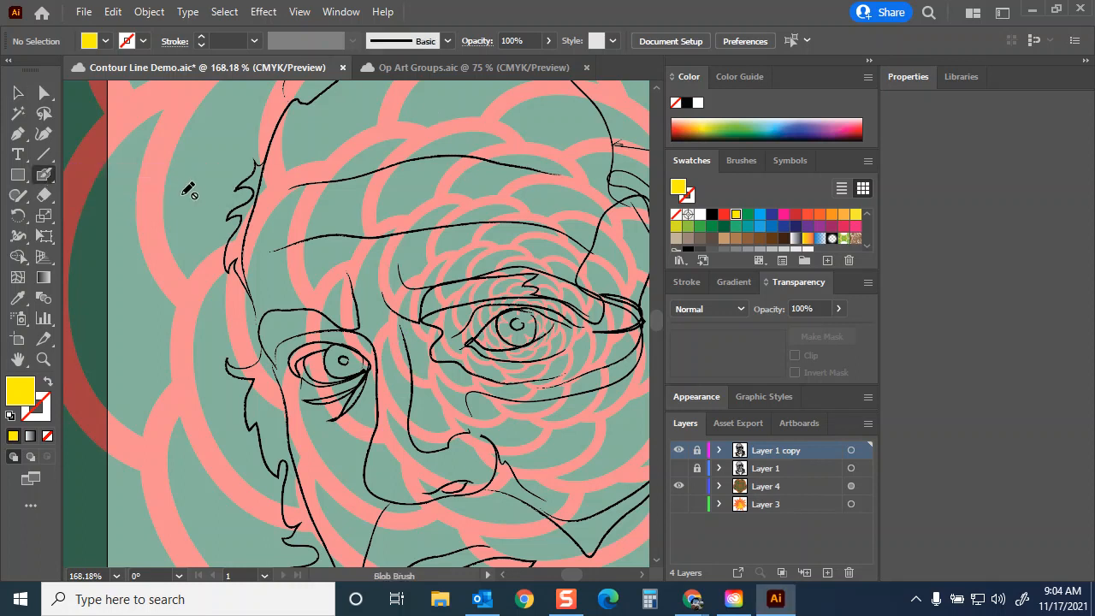
click(787, 488)
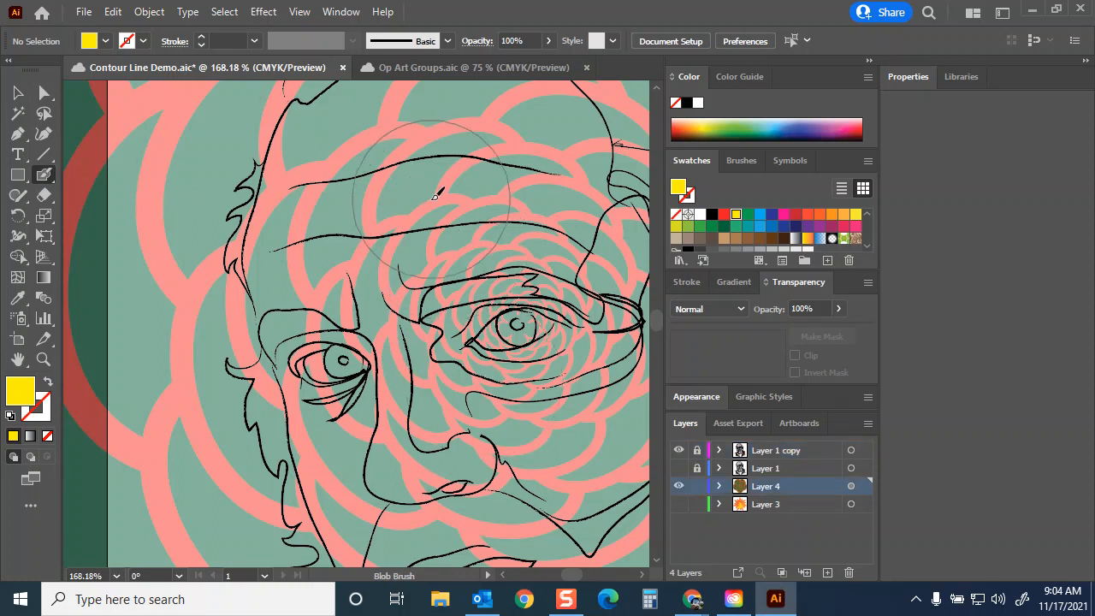
Set the Blob Brush size to 95 pt in the tool's options and save the document
double_click(45, 176)
drag(786, 239, 704, 103)
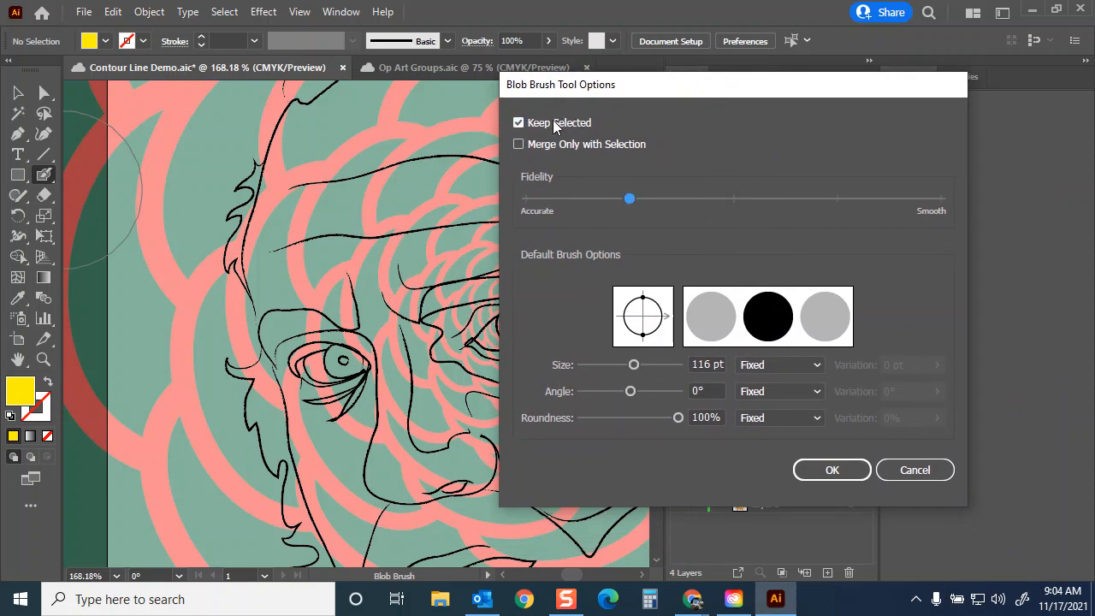
mouse_move(634, 364)
mouse_down()
mouse_move(621, 363)
mouse_move(631, 369)
mouse_up()
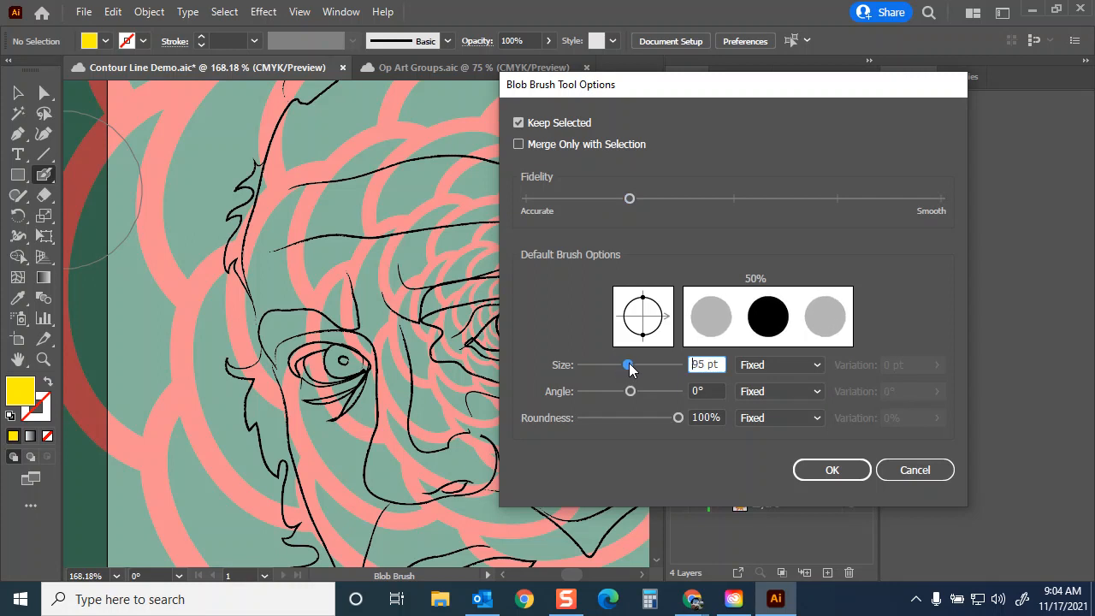
click(833, 471)
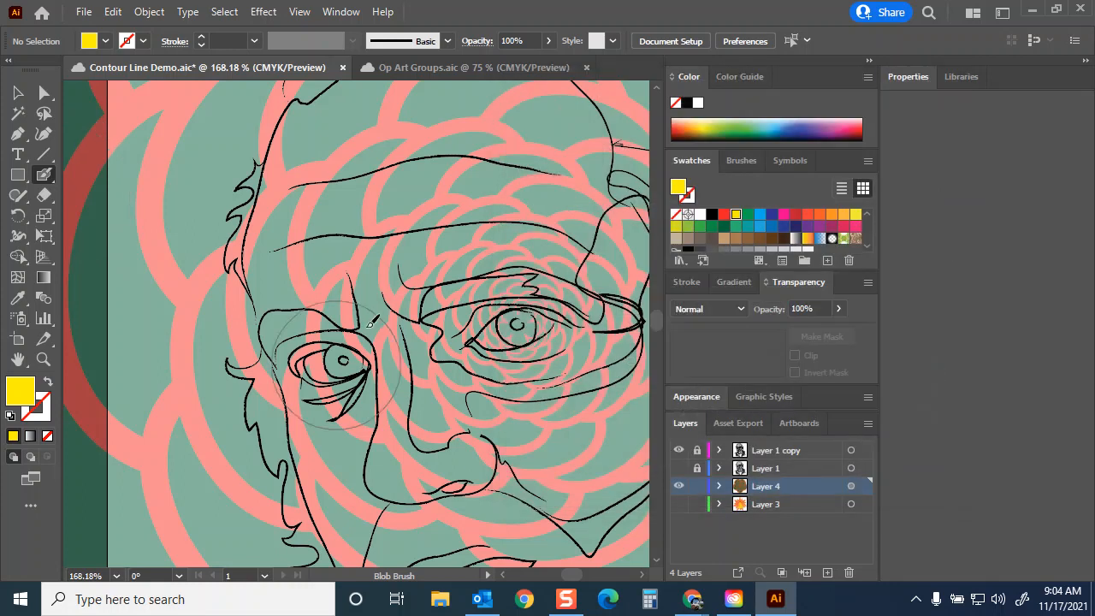
key(ctrl+s)
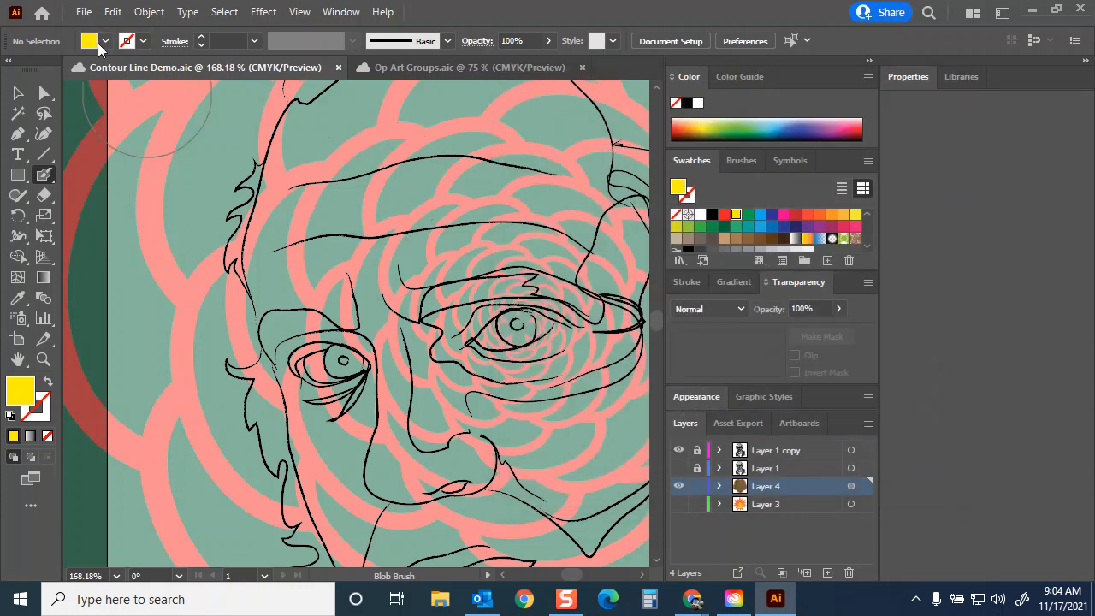
Paint a round yellow blob over the forehead and eyes, expand Layer 4's contents, and recolour the blob's fill light green
mouse_move(385, 244)
mouse_down()
mouse_move(389, 291)
mouse_move(344, 248)
mouse_move(432, 226)
mouse_up()
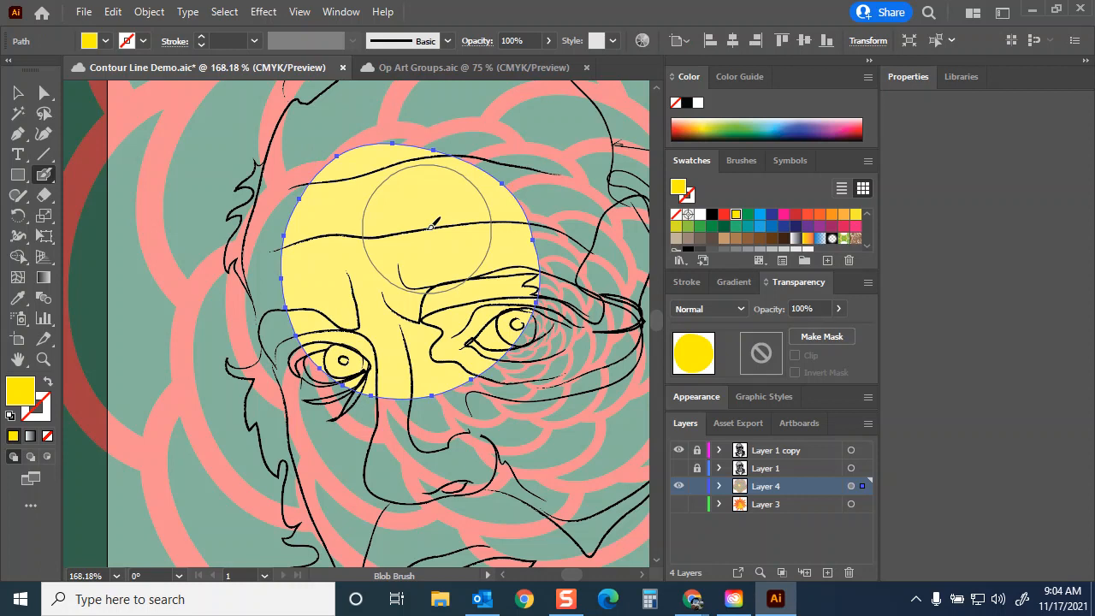
click(719, 486)
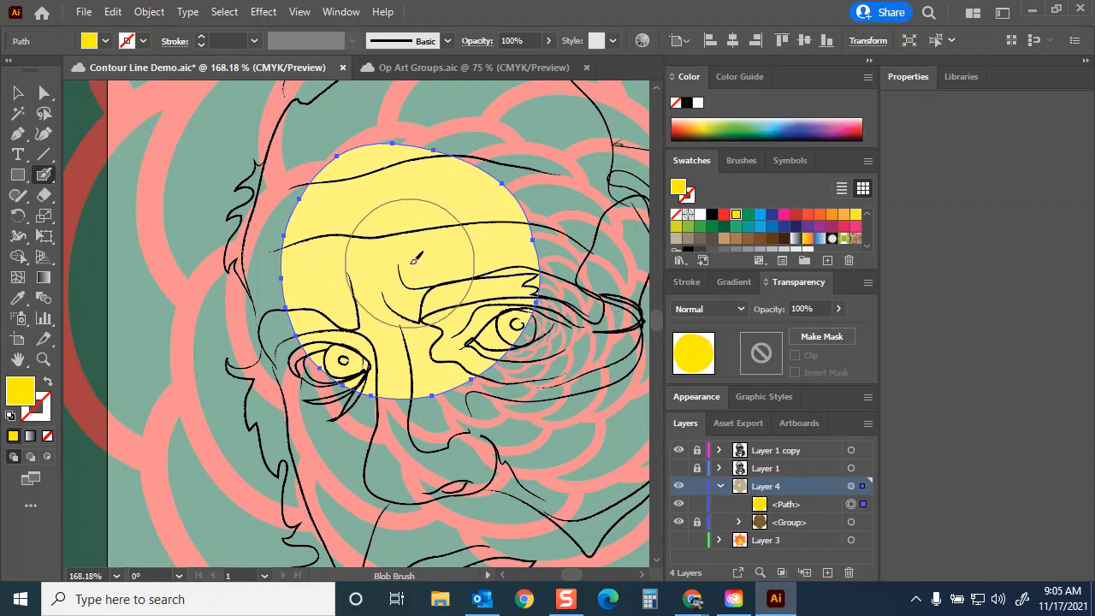
click(685, 228)
Extend the green blob with the Blob Brush across the forehead, nose, cheeks and hair on the portrait's left-hand side
mouse_move(312, 240)
mouse_down()
mouse_move(319, 363)
mouse_move(402, 428)
mouse_move(444, 497)
mouse_move(471, 496)
mouse_up()
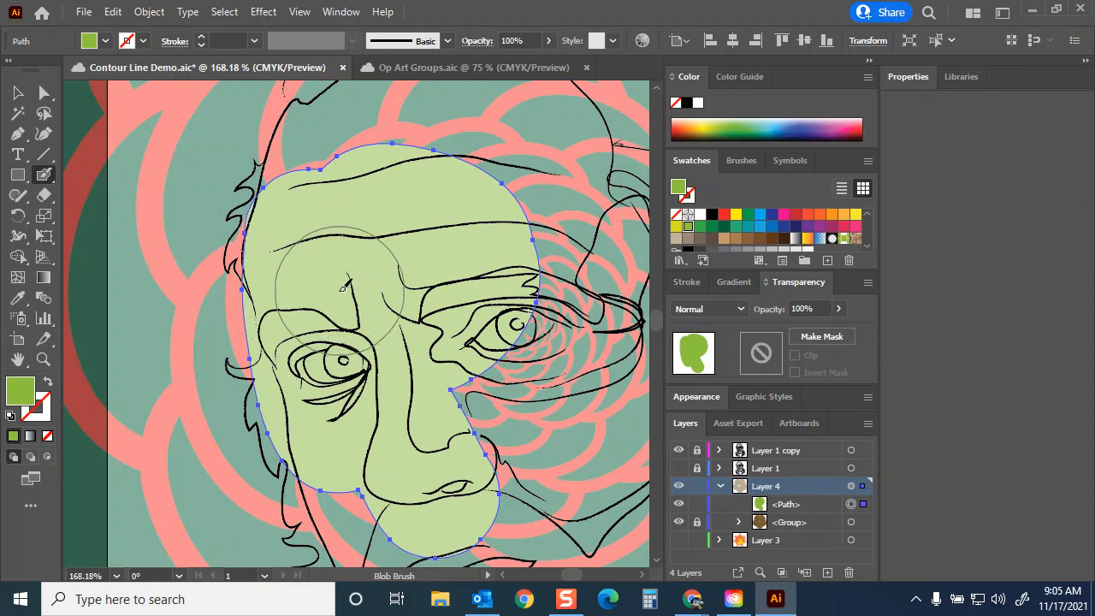
drag(285, 204, 306, 445)
drag(423, 278, 513, 479)
drag(444, 214, 579, 498)
mouse_move(599, 231)
mouse_down()
mouse_move(293, 110)
mouse_move(273, 120)
mouse_up()
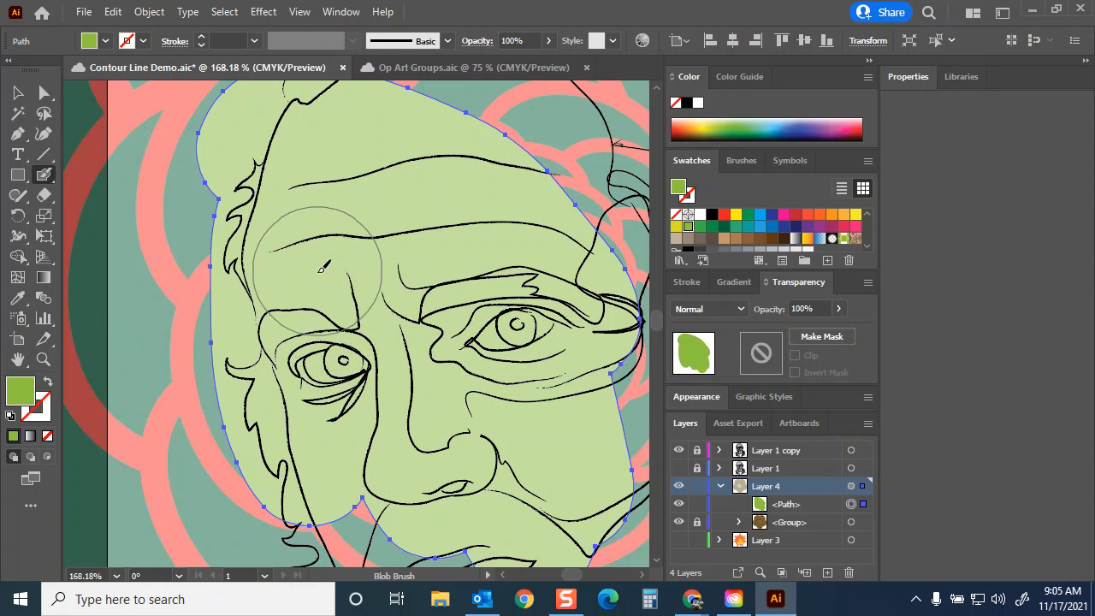
Paint the green blob down over the beard, neck and left-hand jacket shoulder, letting it spill past the artboard edge
key(space)
mouse_move(324, 452)
mouse_down()
mouse_move(270, 167)
mouse_move(308, 282)
mouse_move(416, 237)
mouse_move(549, 217)
mouse_move(523, 371)
mouse_up()
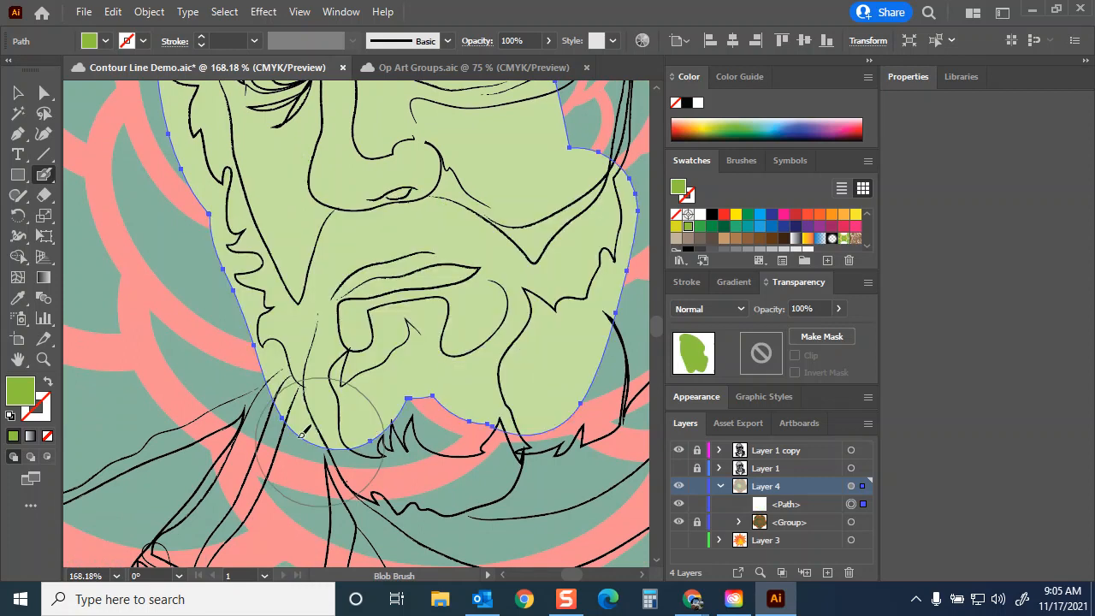
mouse_move(316, 425)
mouse_down()
mouse_move(213, 482)
mouse_move(180, 515)
mouse_up()
key(space)
mouse_move(237, 447)
mouse_down()
mouse_move(424, 238)
mouse_move(437, 207)
mouse_move(388, 264)
mouse_move(262, 325)
mouse_move(256, 387)
mouse_move(263, 502)
mouse_move(355, 482)
mouse_move(375, 311)
mouse_move(441, 304)
mouse_move(440, 496)
mouse_move(514, 378)
mouse_move(547, 211)
mouse_up()
Paint green across the chest, collar and right-hand side of the jacket, undoing a stray stroke
key(space)
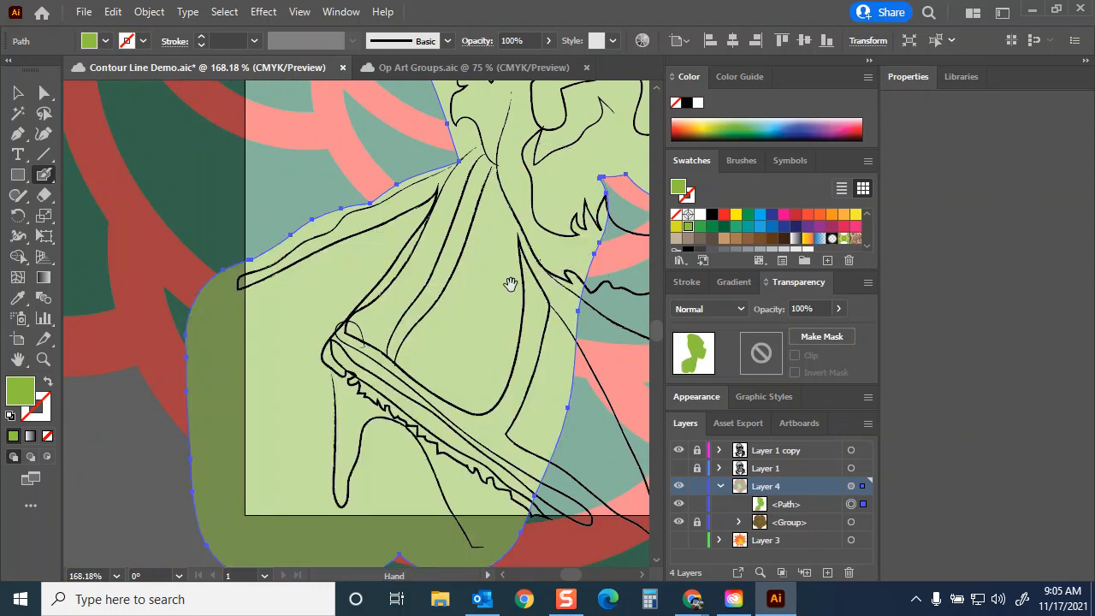
drag(517, 289, 255, 264)
drag(256, 462, 539, 458)
mouse_move(462, 145)
mouse_down()
mouse_move(360, 223)
mouse_move(387, 444)
mouse_move(547, 454)
mouse_move(376, 419)
mouse_up()
key(ctrl+z)
key(space)
mouse_move(252, 416)
mouse_down()
mouse_move(607, 496)
mouse_move(420, 399)
mouse_move(300, 380)
mouse_move(565, 391)
mouse_move(391, 297)
mouse_move(442, 236)
mouse_move(544, 216)
mouse_move(575, 184)
mouse_move(550, 291)
mouse_move(362, 230)
mouse_move(258, 257)
mouse_up()
Cover the neck, ear and side of the head on the portrait's right-hand side with green, undoing unwanted strokes
key(space)
drag(303, 190, 290, 440)
mouse_move(522, 440)
mouse_down()
mouse_move(415, 377)
mouse_move(405, 340)
mouse_move(431, 388)
mouse_move(384, 316)
mouse_up()
key(ctrl+z)
mouse_move(517, 420)
mouse_down()
mouse_move(275, 345)
mouse_move(349, 260)
mouse_up()
key(ctrl+z)
scroll(342, 257, up, 5)
mouse_move(324, 411)
mouse_down()
mouse_move(334, 256)
mouse_move(393, 356)
mouse_move(396, 402)
mouse_move(409, 342)
mouse_move(406, 398)
mouse_move(434, 254)
mouse_up()
key(ctrl+z)
Paint green over the crown and remaining hair to complete the rough silhouette behind the portrait
scroll(434, 255, up, 6)
scroll(434, 254, left, 2)
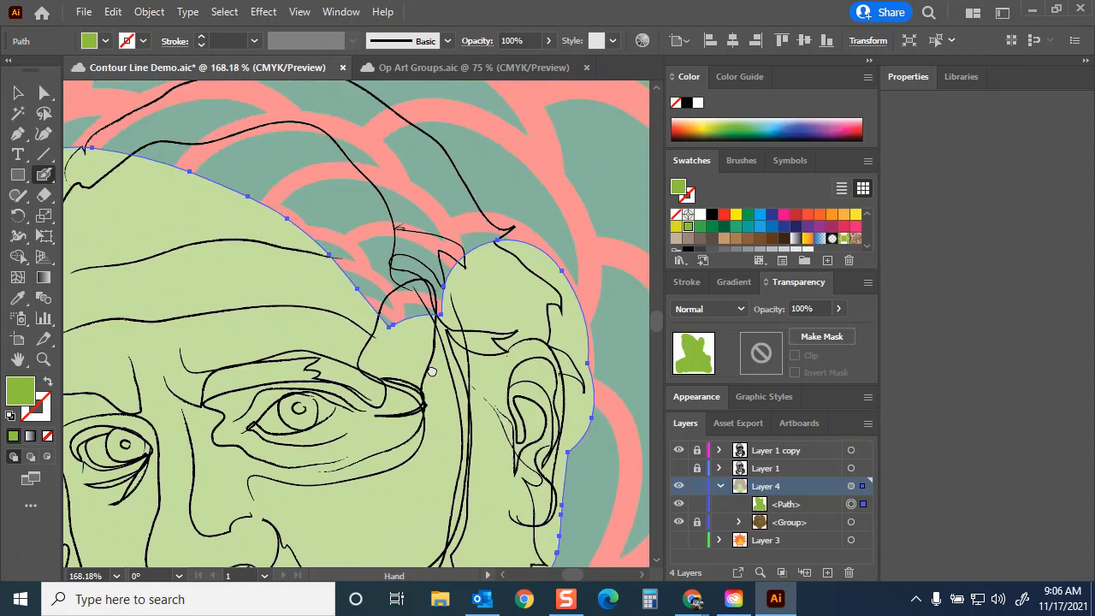
mouse_move(522, 425)
mouse_down()
mouse_move(414, 284)
mouse_move(350, 247)
mouse_move(273, 260)
mouse_move(162, 312)
mouse_move(344, 336)
mouse_move(429, 463)
mouse_move(493, 497)
mouse_move(472, 522)
mouse_up()
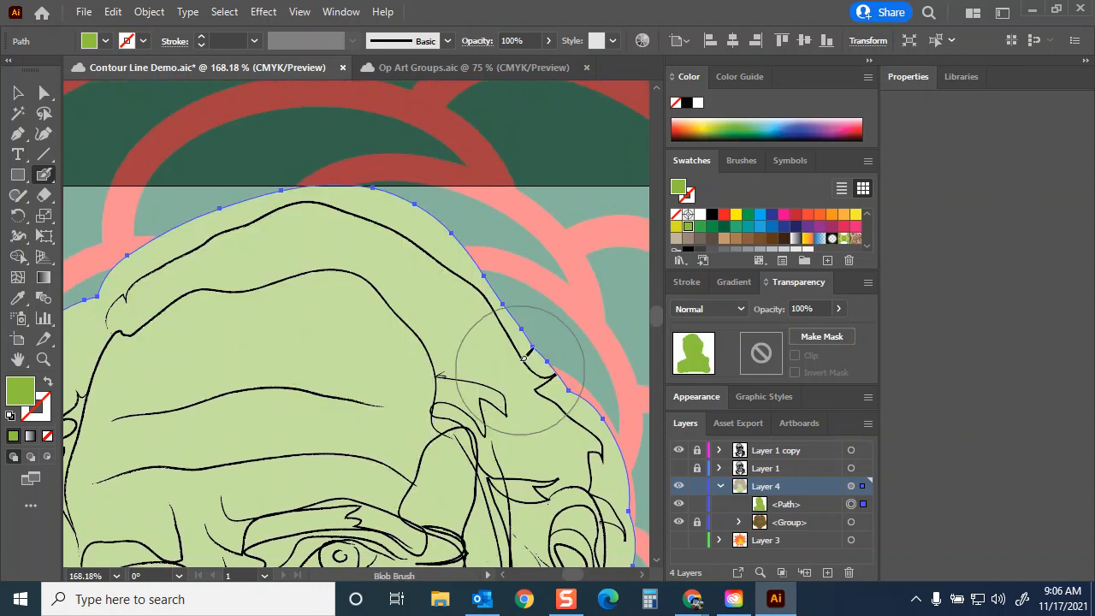
key(ctrl+0)
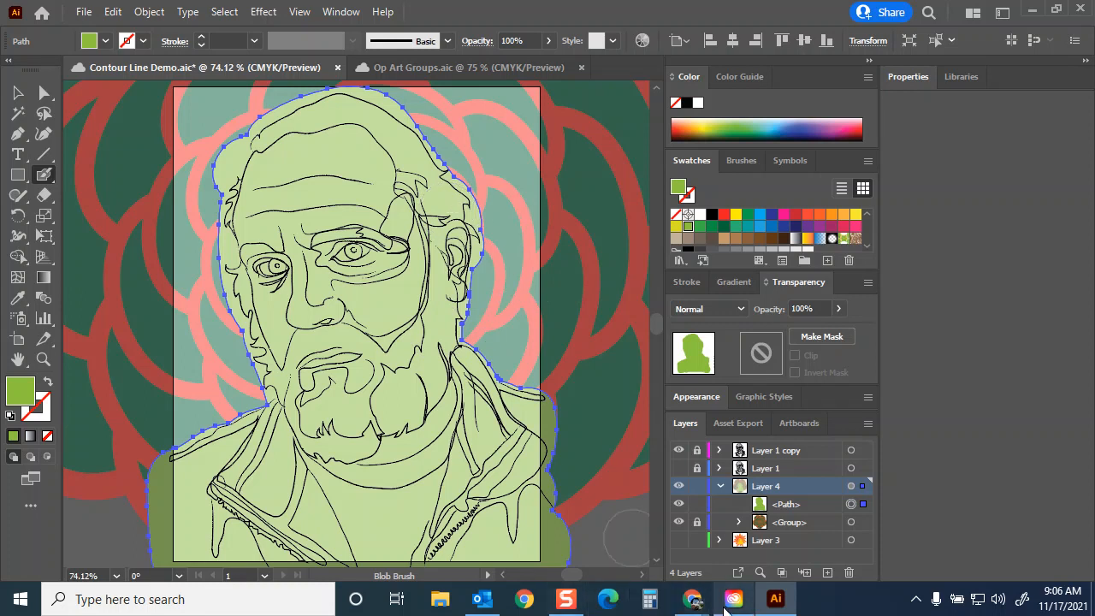
Switch to the Google Docs instructions and insert a space after "Blob Brush" in the line about changing the brush size
mouse_move(697, 606)
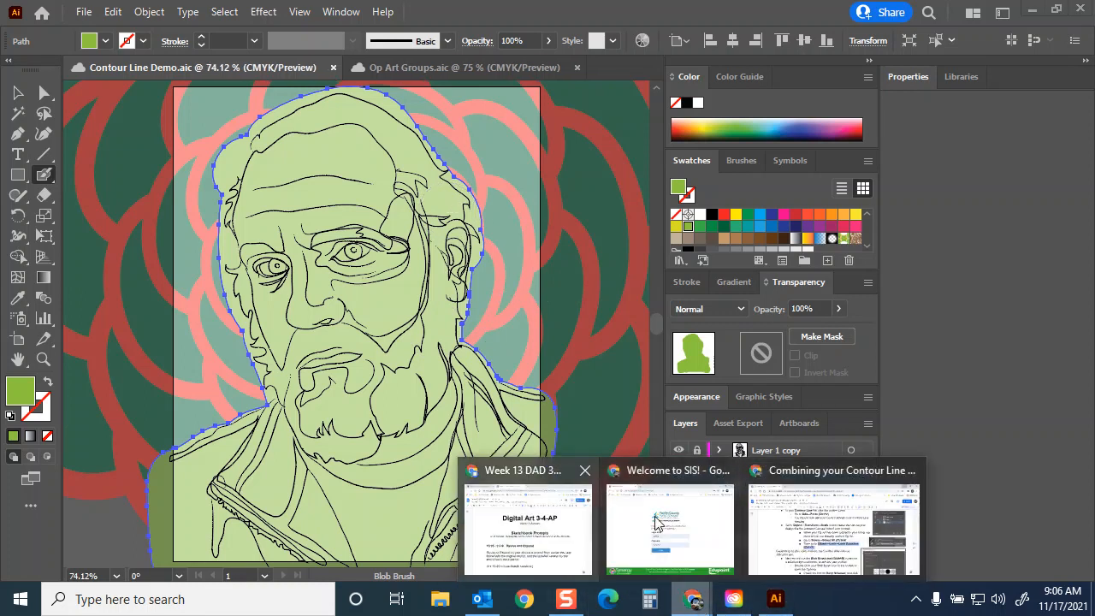
click(834, 522)
scroll(446, 373, down, 3)
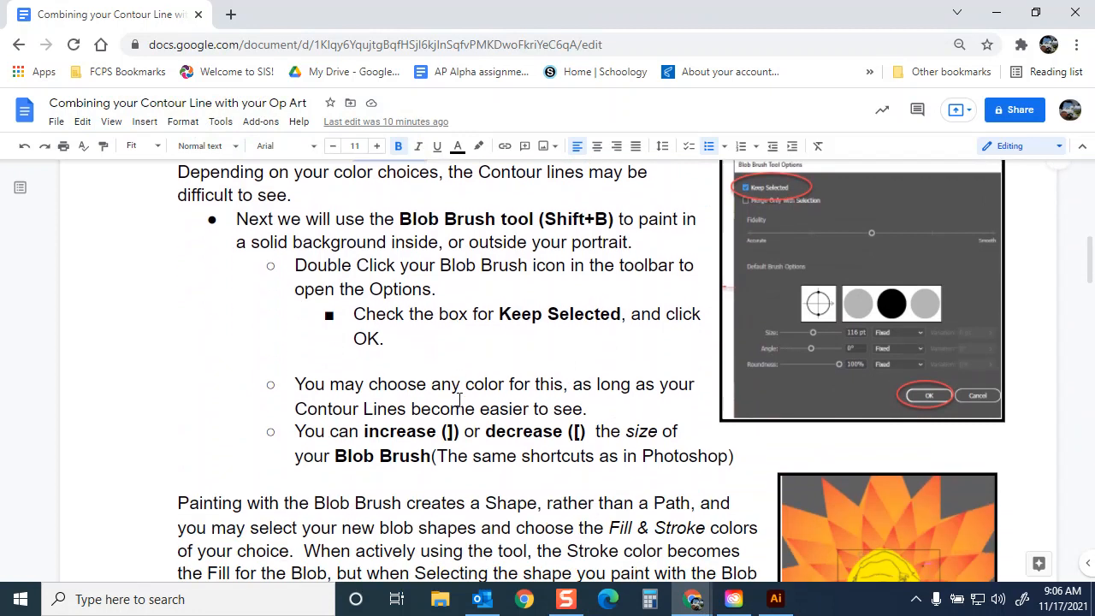
drag(298, 432, 464, 439)
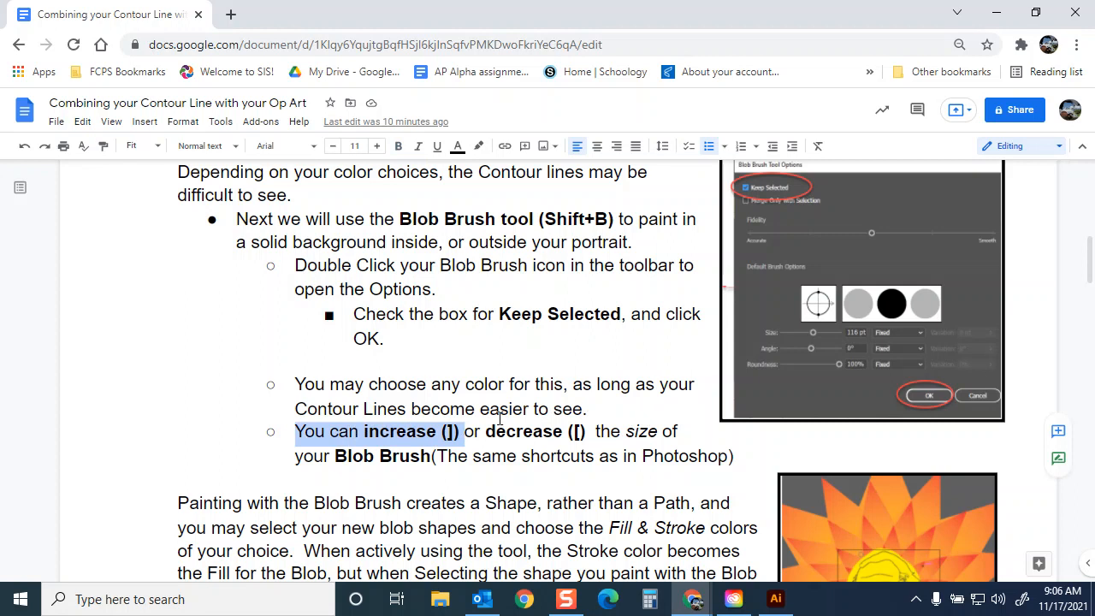
click(436, 458)
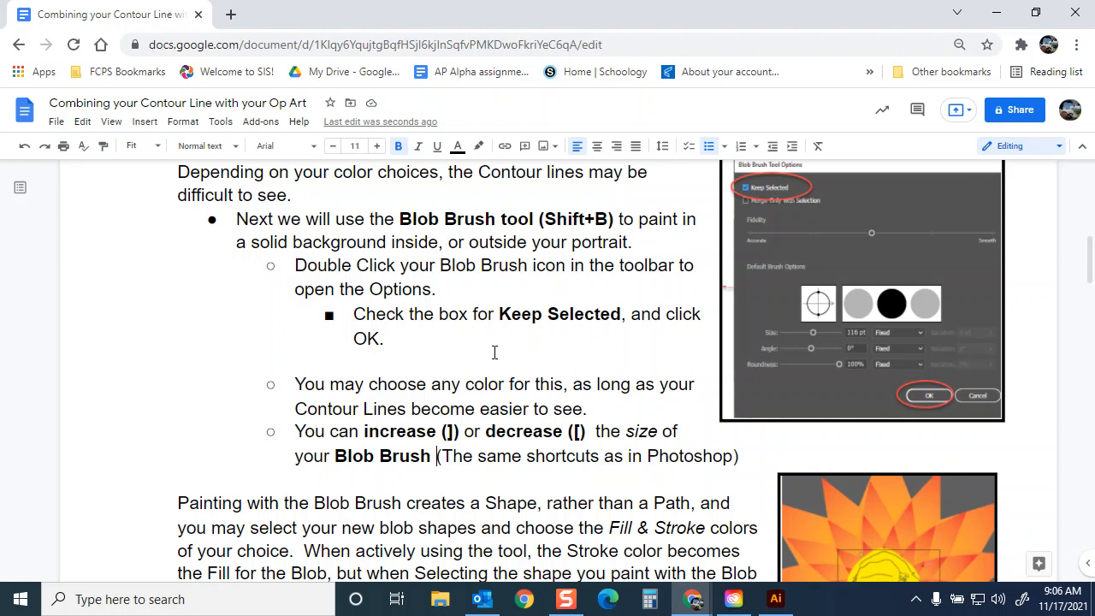
Read the instructions on creating a rough silhouette and cleaning up its edges with the Eraser tool
scroll(510, 350, down, 5)
scroll(517, 343, up, 3)
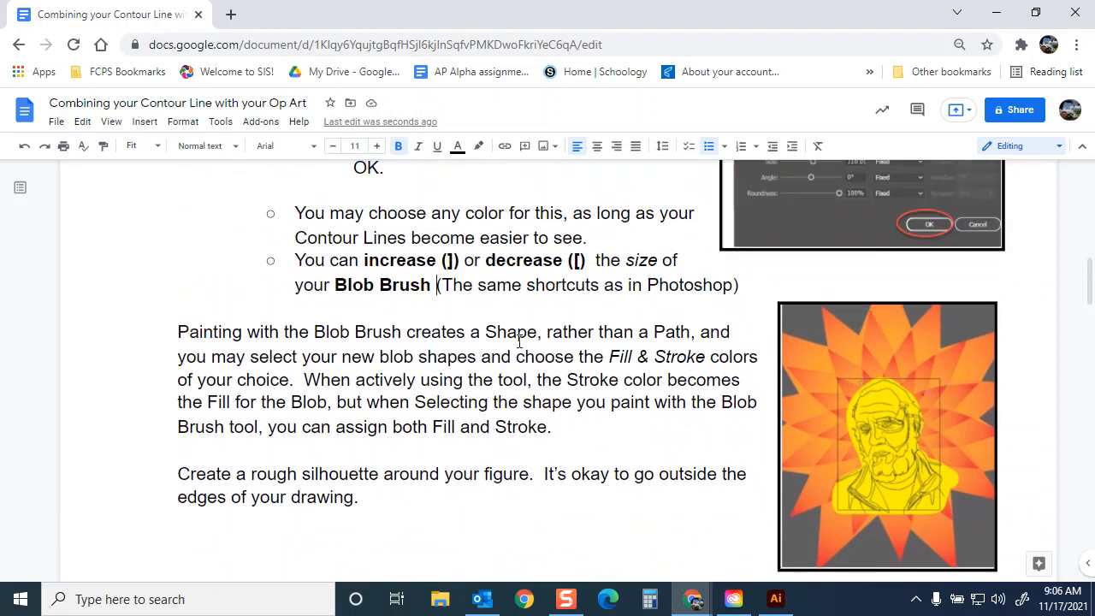
scroll(562, 341, down, 7)
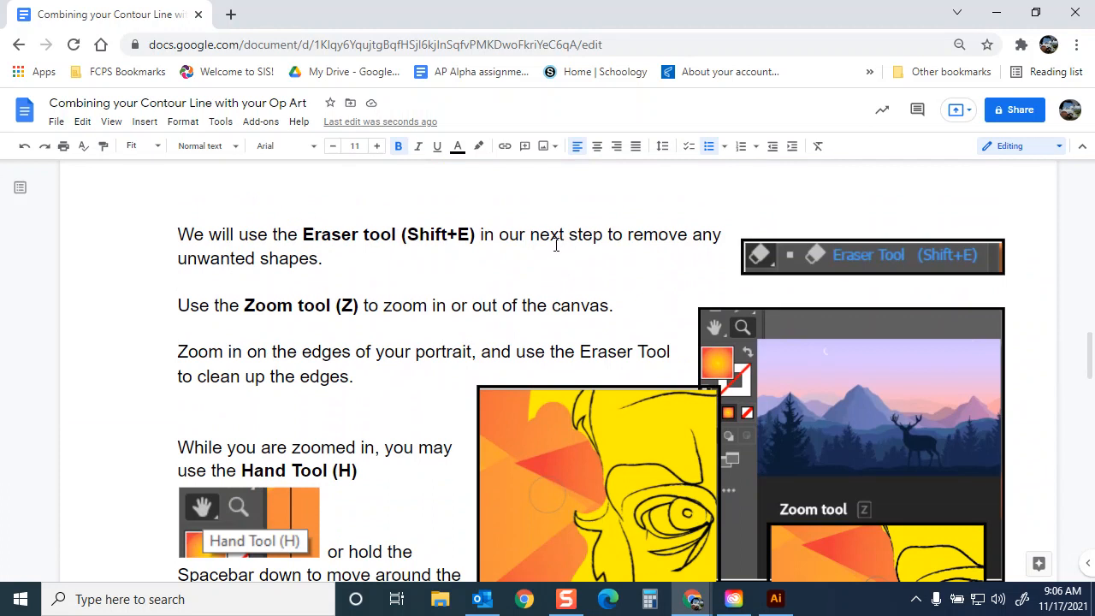
Read the edge cleanup instructions, switch to Illustrator and magnify the silhouette's overlap beside the beard on the portrait's left-hand side
scroll(558, 243, down, 3)
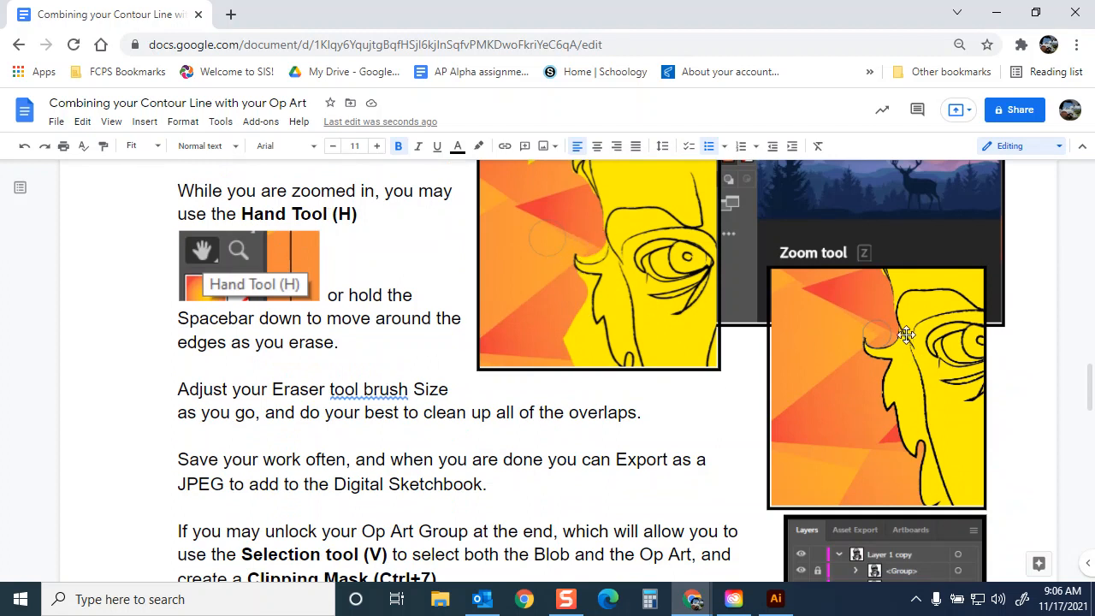
click(776, 599)
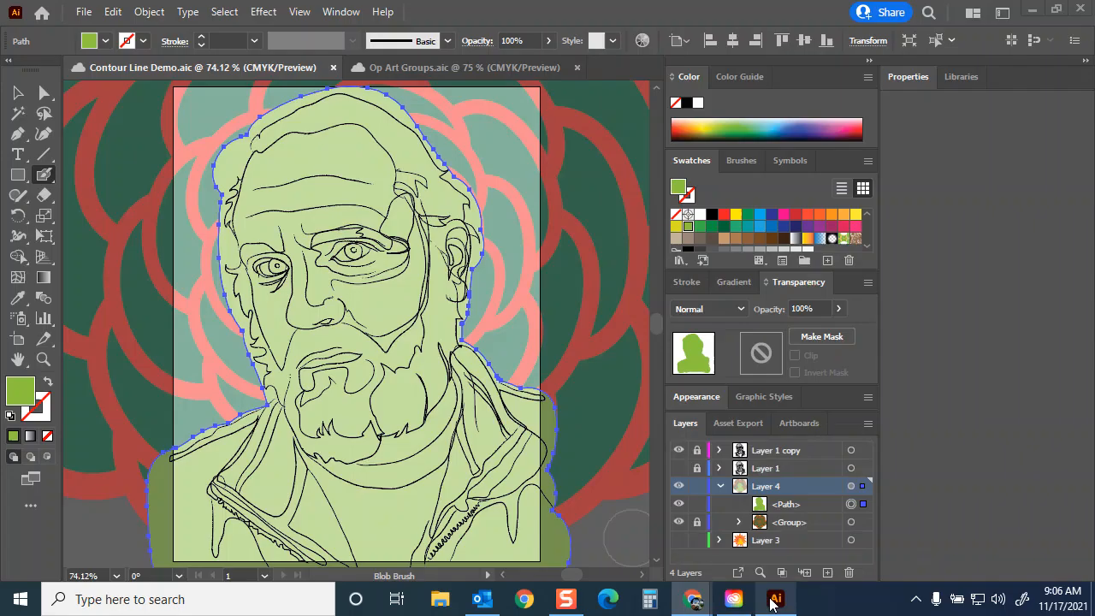
key(ctrl+equal)
key(ctrl+equal)
key(ctrl+equal)
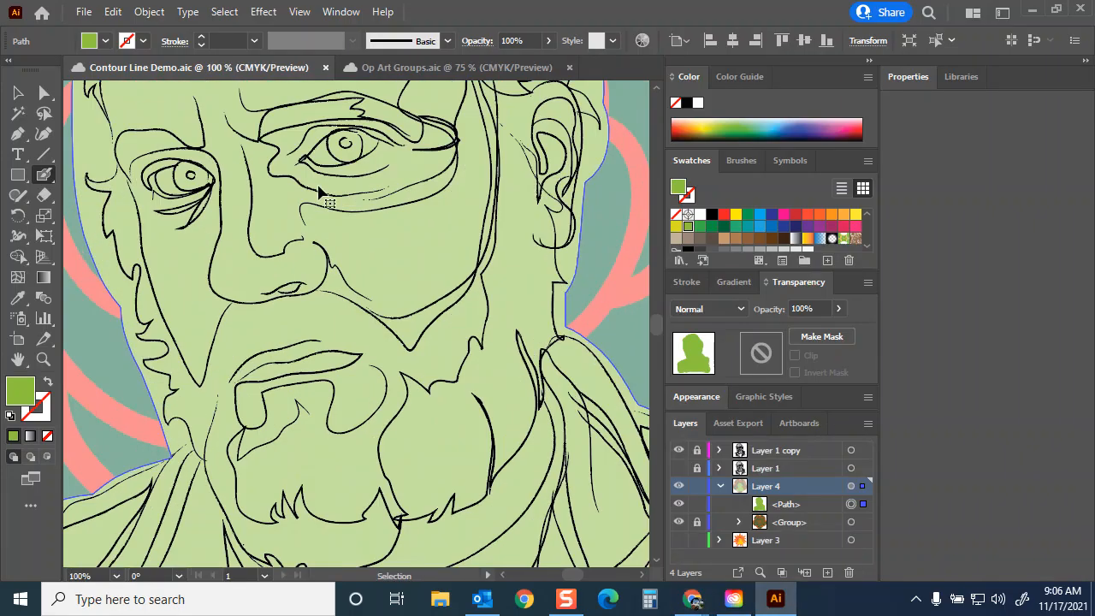
click(43, 359)
drag(129, 385, 296, 396)
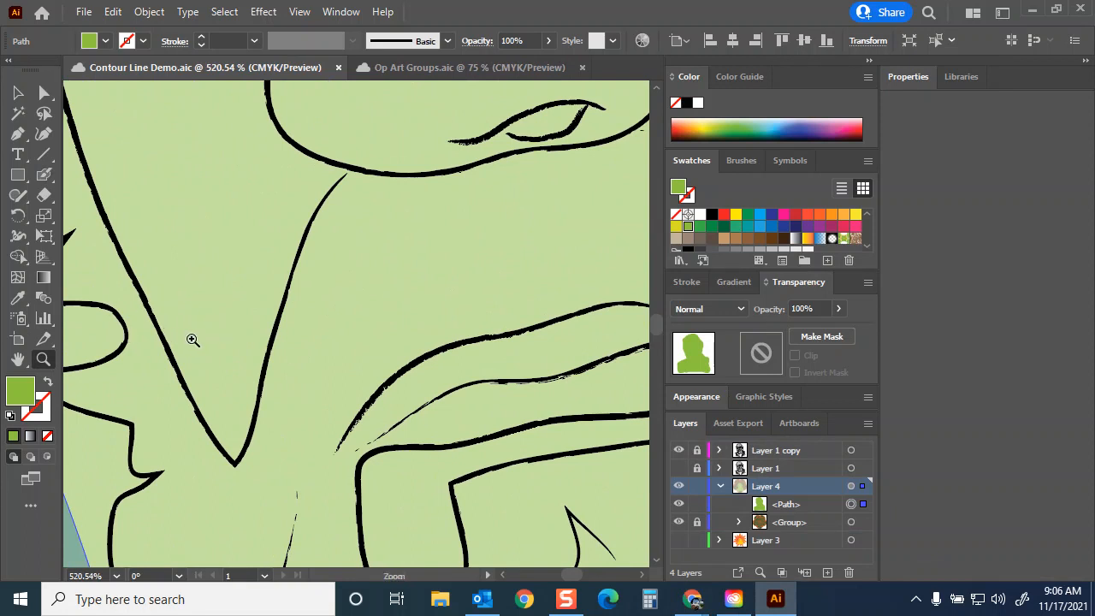
drag(166, 341, 428, 303)
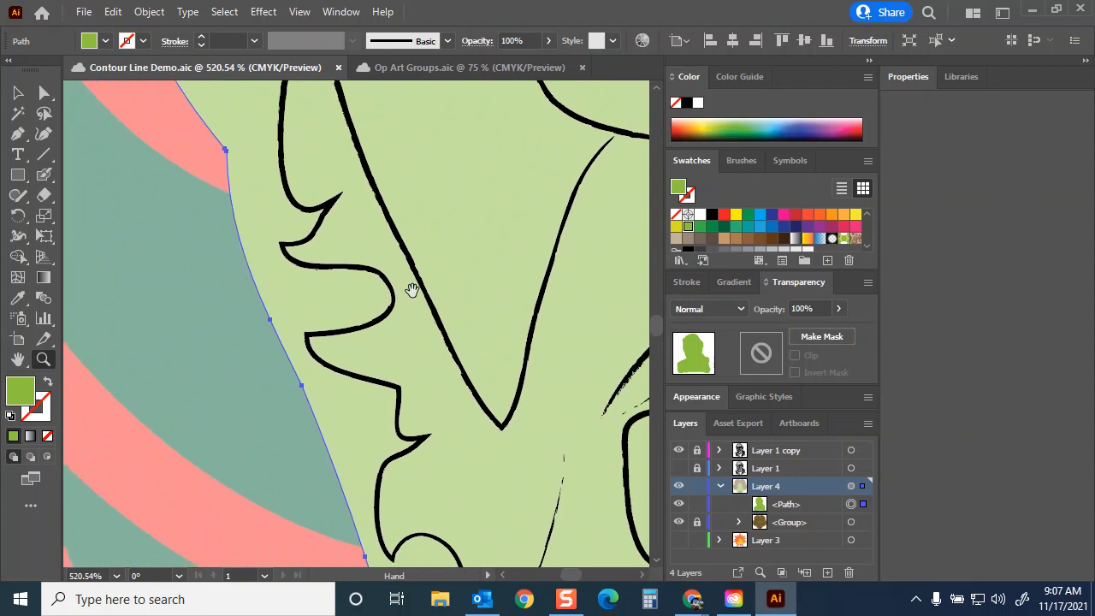
key(space)
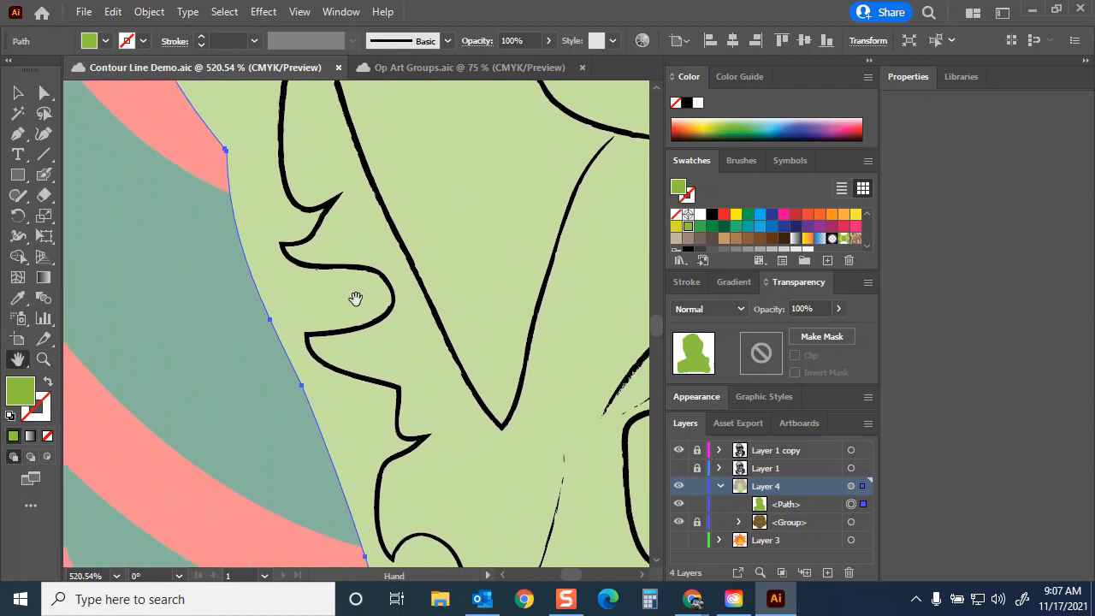
drag(326, 329, 346, 266)
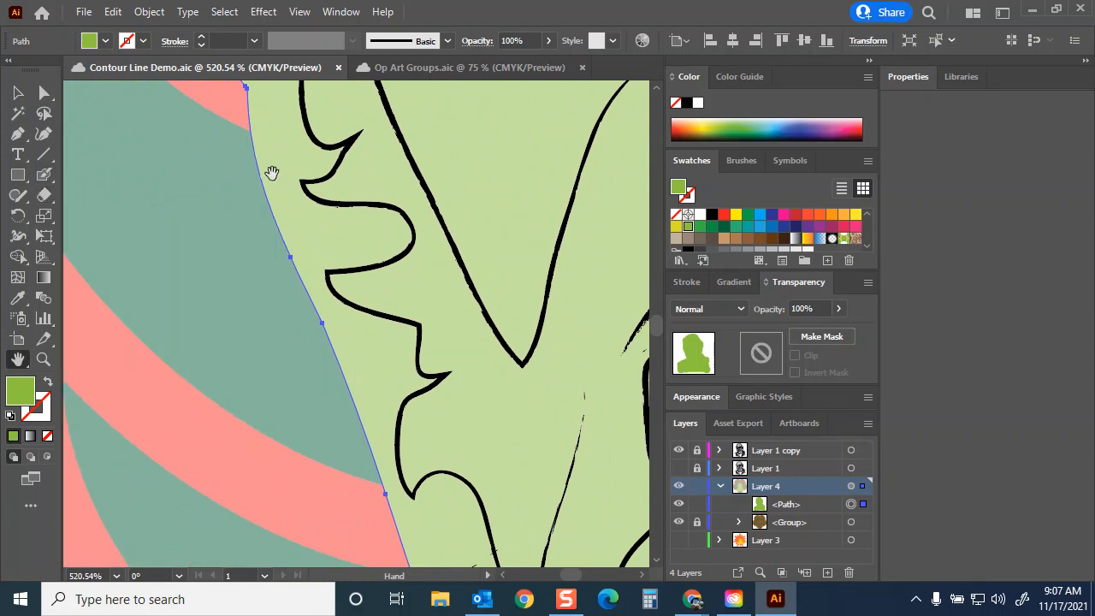
Use the Eraser tool to start removing excess green from the notches between the beard points on the portrait's left-hand side
key(shift+e)
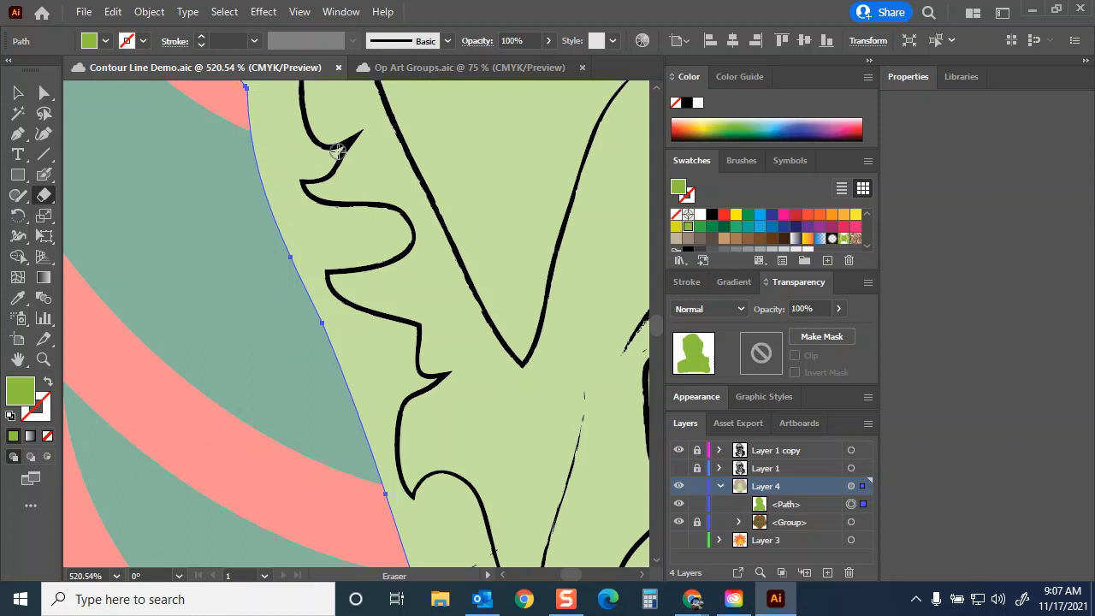
mouse_move(325, 157)
mouse_down()
mouse_move(283, 144)
mouse_move(327, 165)
mouse_move(236, 154)
mouse_up()
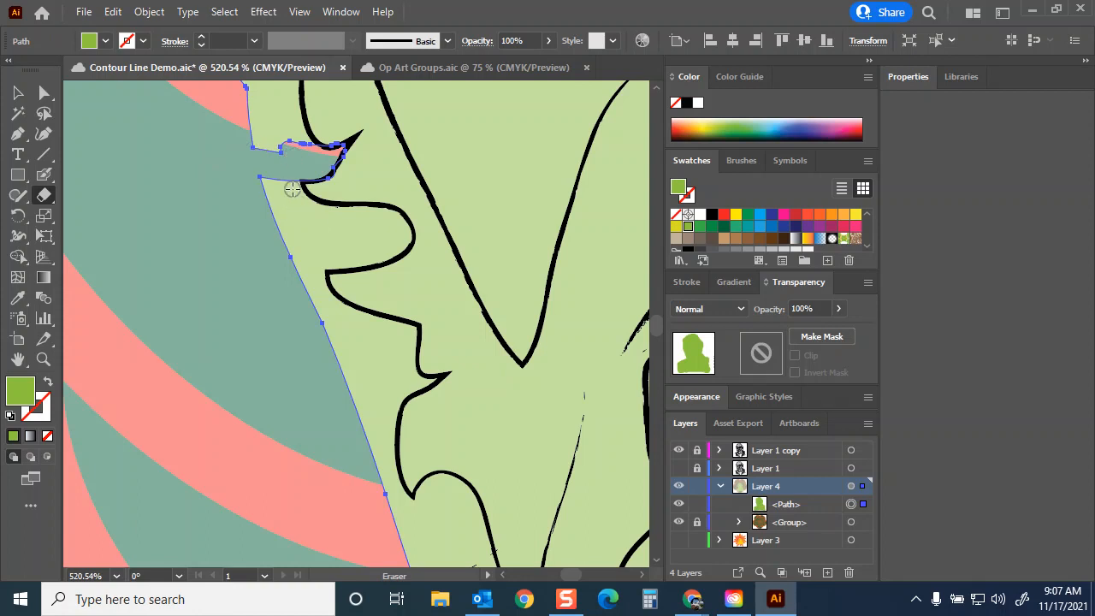
drag(399, 357, 377, 384)
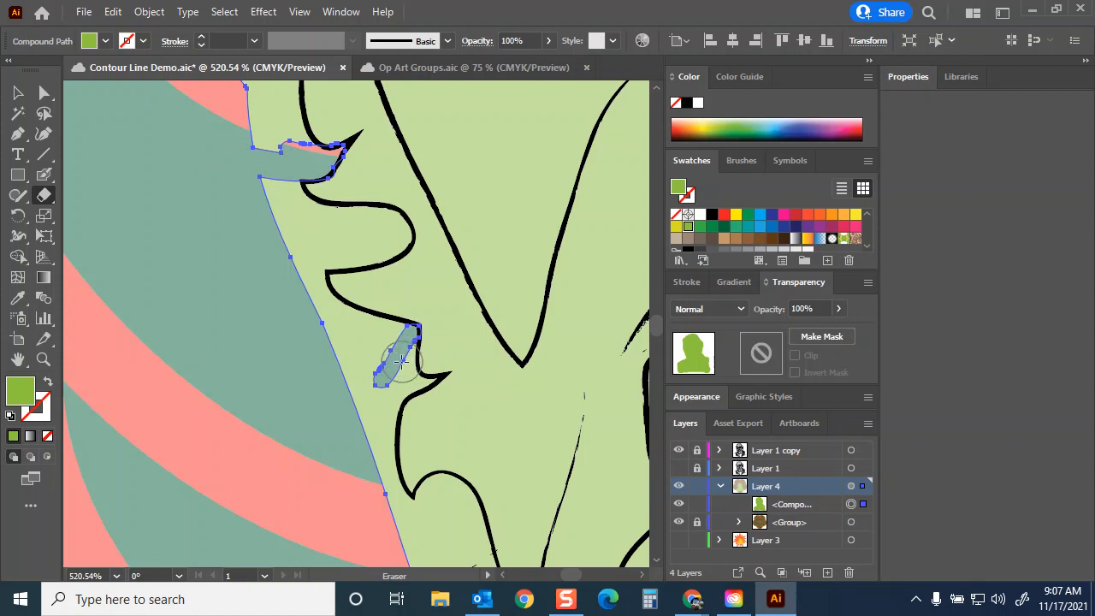
drag(400, 348, 333, 440)
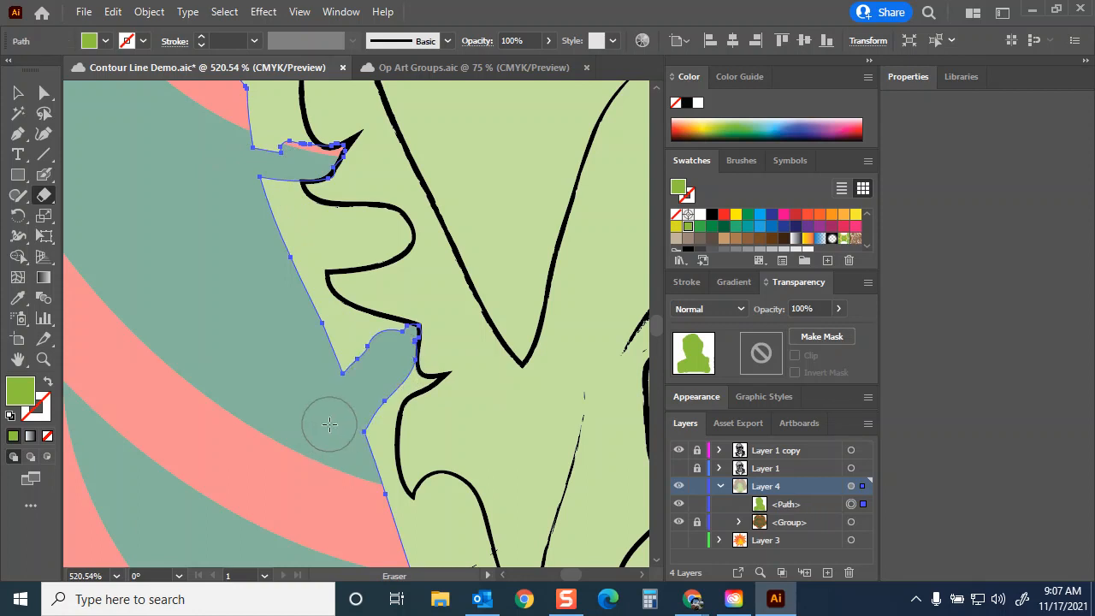
Adjust the eraser size and clear the remaining green outside the jagged beard contour, undoing a stray stroke across the face
key(bracketright)
key(bracketright)
key(bracketright)
key(bracketright)
mouse_move(342, 360)
mouse_down()
mouse_move(309, 343)
mouse_move(319, 348)
mouse_move(272, 288)
mouse_move(271, 235)
mouse_move(253, 203)
mouse_move(274, 237)
mouse_move(301, 239)
mouse_move(239, 140)
mouse_up()
mouse_move(261, 237)
mouse_down()
mouse_move(305, 249)
mouse_move(294, 237)
mouse_move(315, 220)
mouse_move(386, 227)
mouse_move(313, 240)
mouse_move(364, 242)
mouse_up()
drag(555, 225, 557, 220)
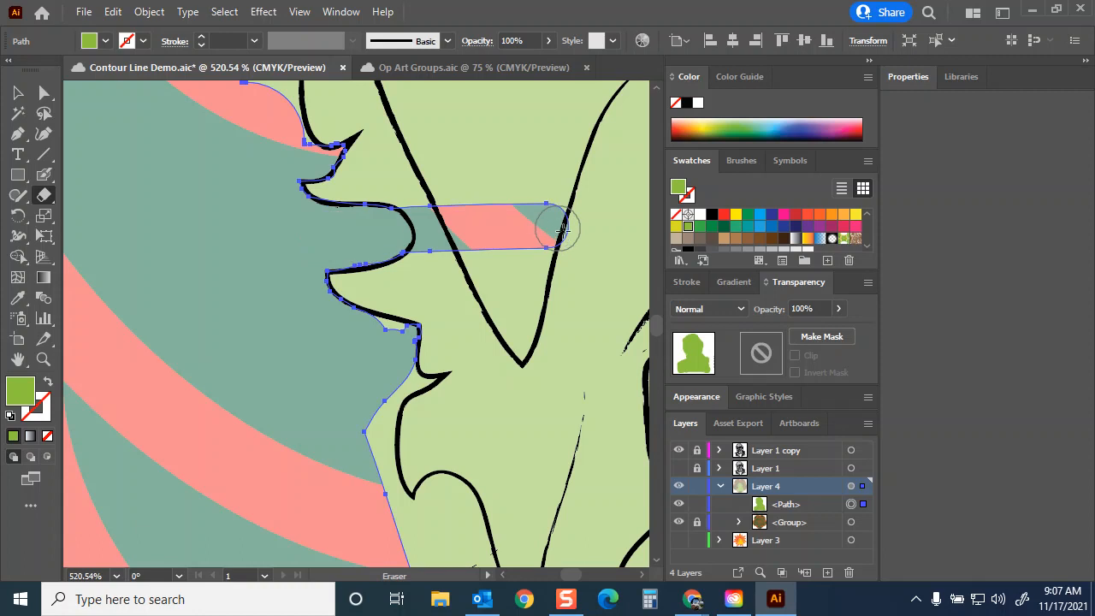
key(ctrl+z)
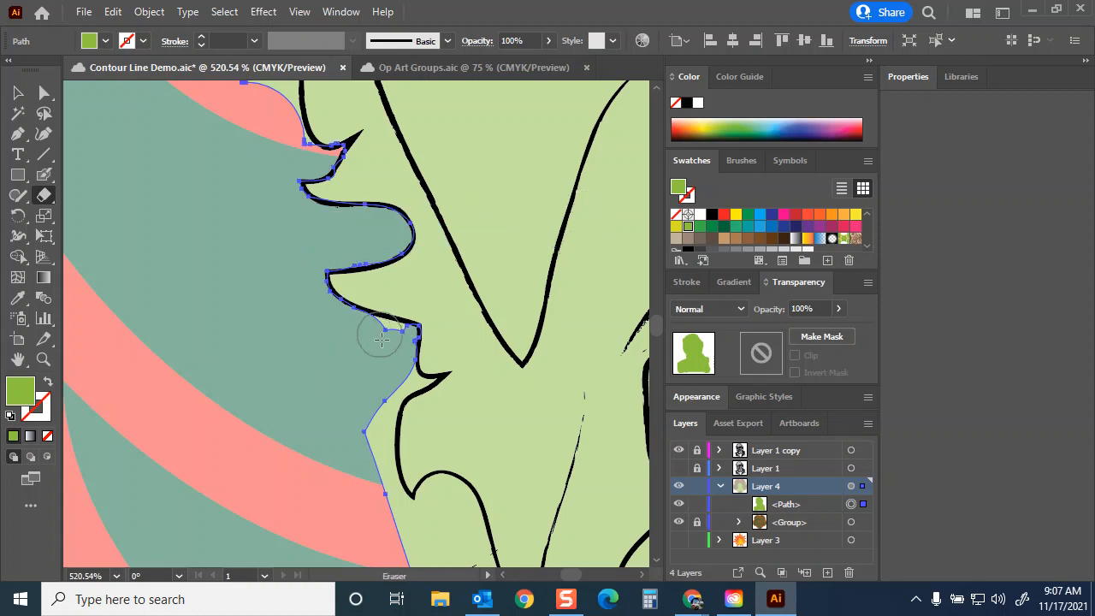
drag(398, 335, 363, 334)
drag(391, 362, 375, 432)
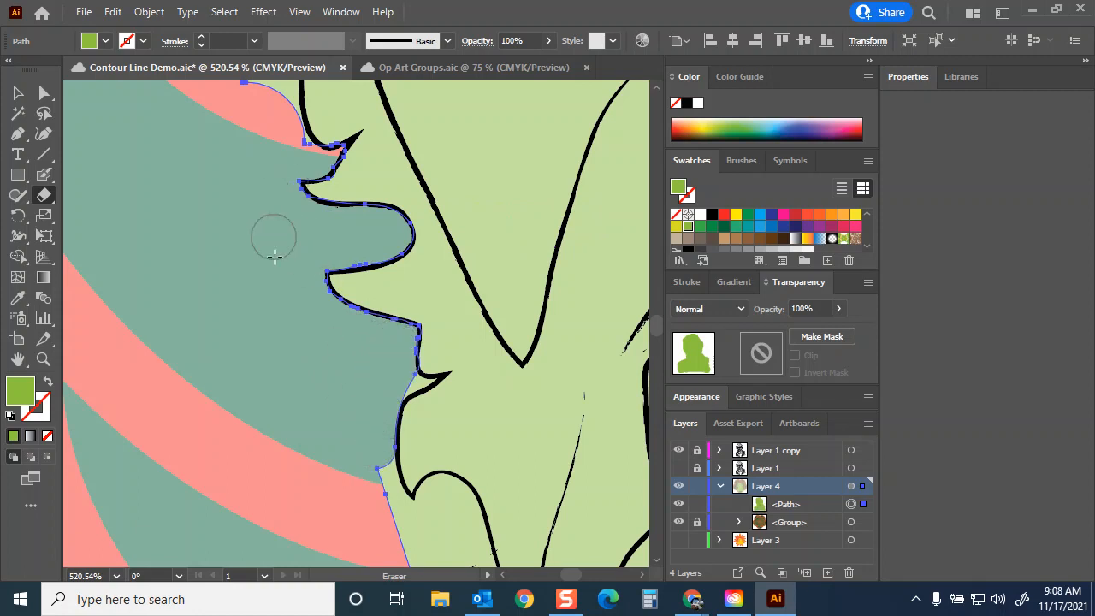
Erase the green overlap along the cheek contour above the beard points, up to the next narrow notch
scroll(272, 240, up, 4)
scroll(282, 286, up, 1)
scroll(282, 282, up, 1)
scroll(286, 282, down, 1)
scroll(264, 293, down, 1)
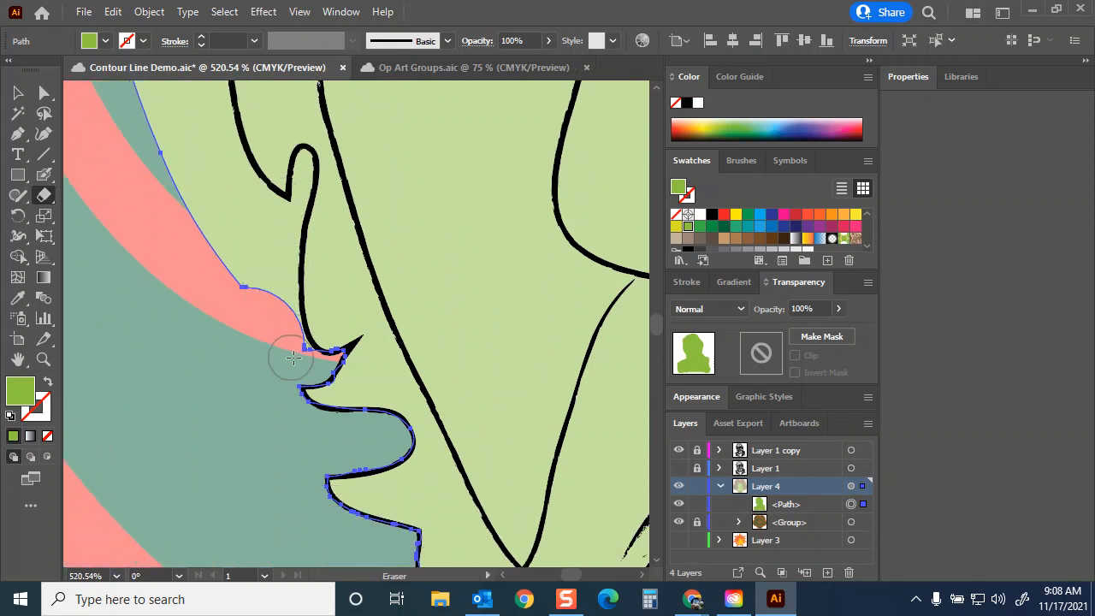
mouse_move(298, 358)
mouse_down()
mouse_move(278, 231)
mouse_move(379, 311)
mouse_move(288, 339)
mouse_move(278, 377)
mouse_up()
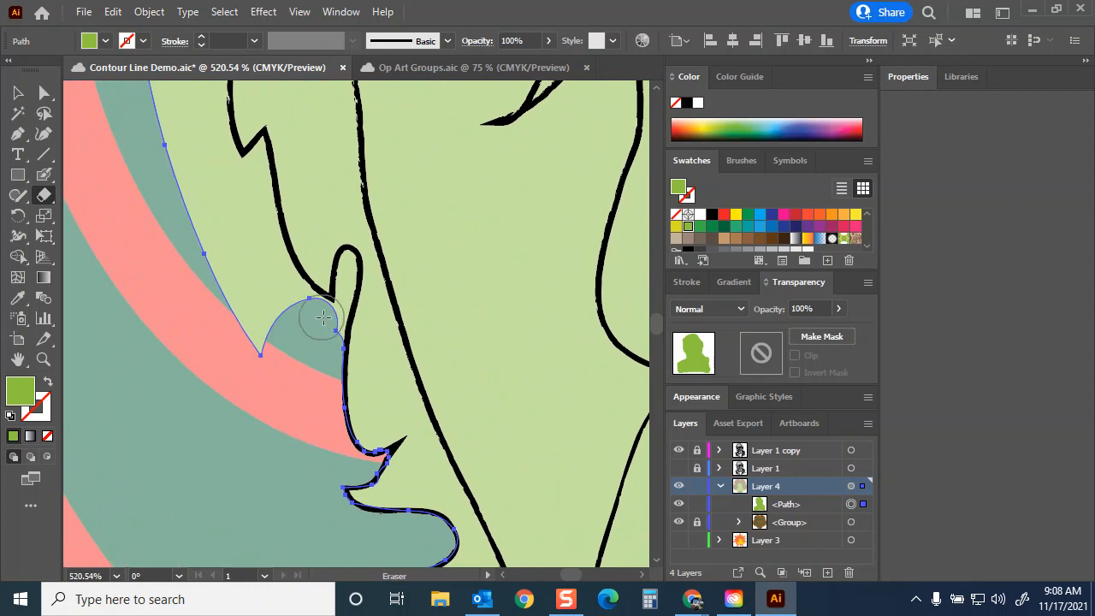
Show the Navigator panel, move it off the artwork and enlarge its preview
click(338, 12)
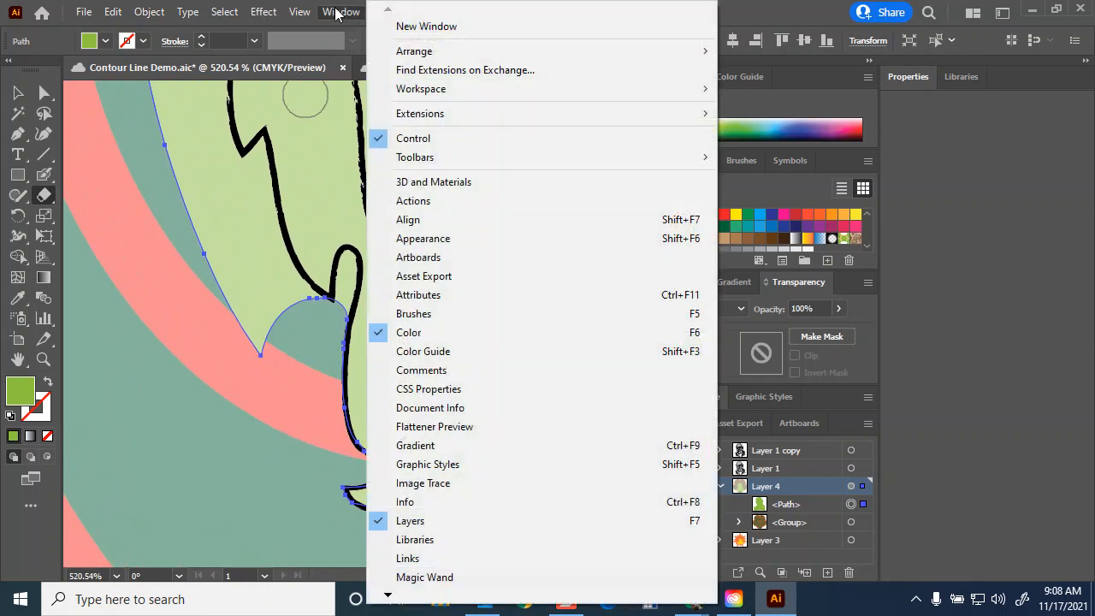
mouse_move(391, 593)
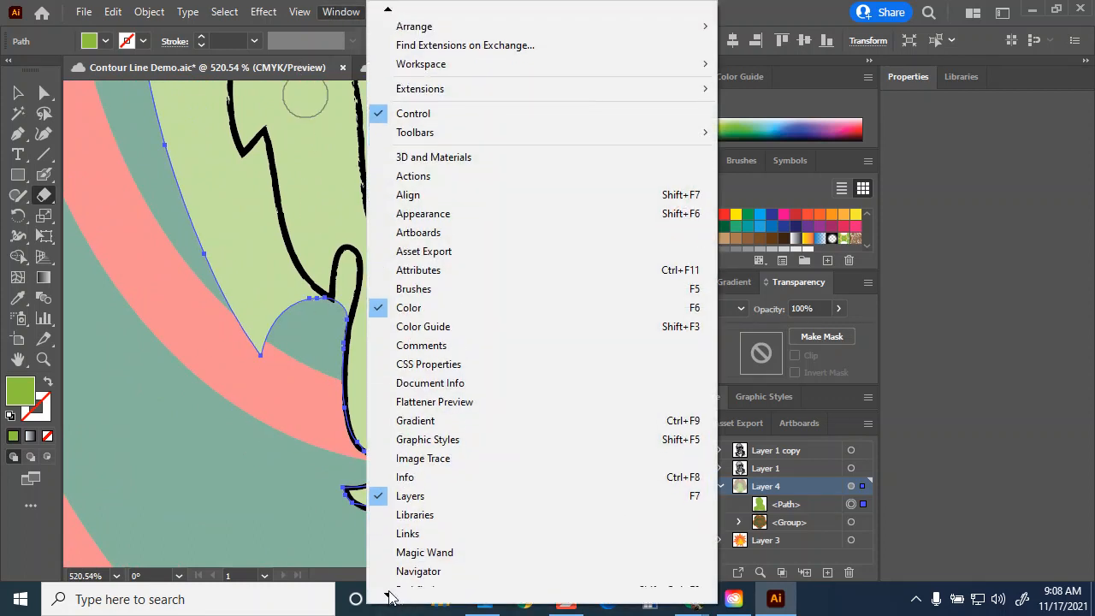
click(412, 440)
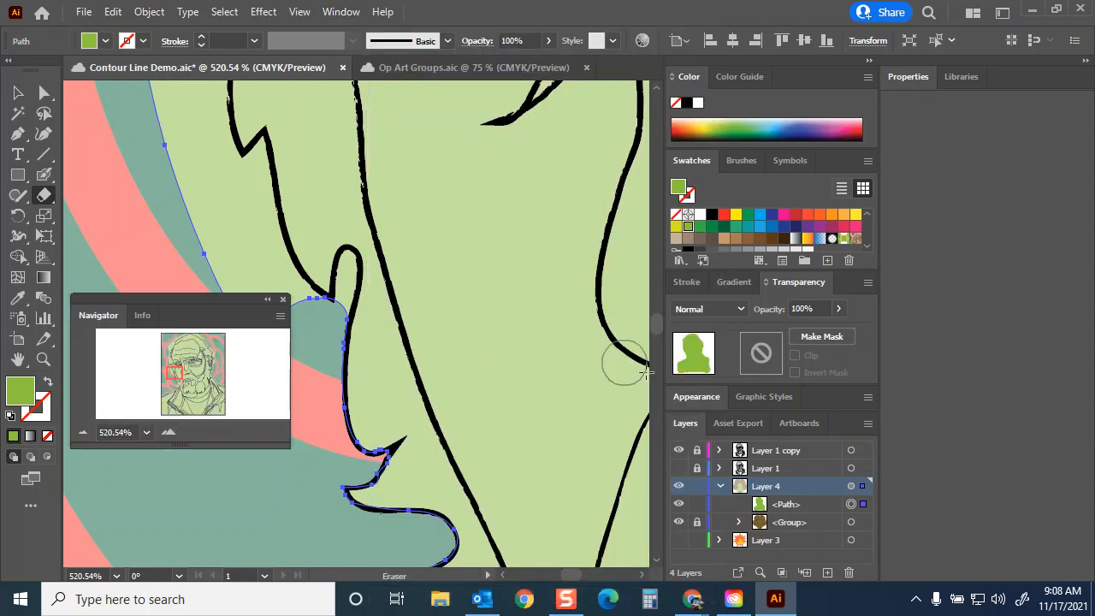
drag(181, 298, 755, 94)
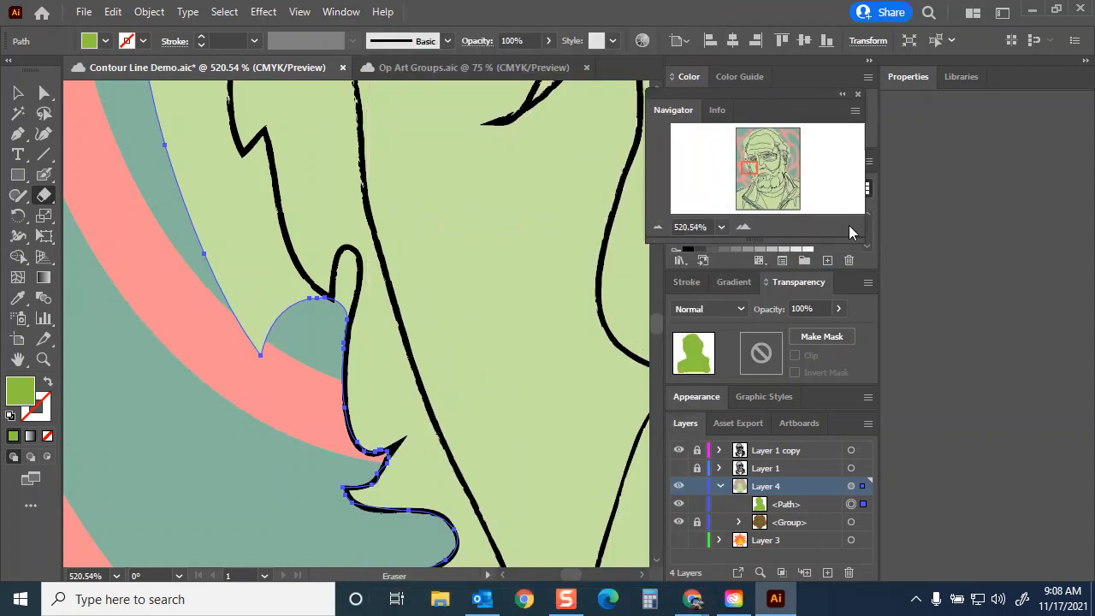
drag(865, 240, 972, 335)
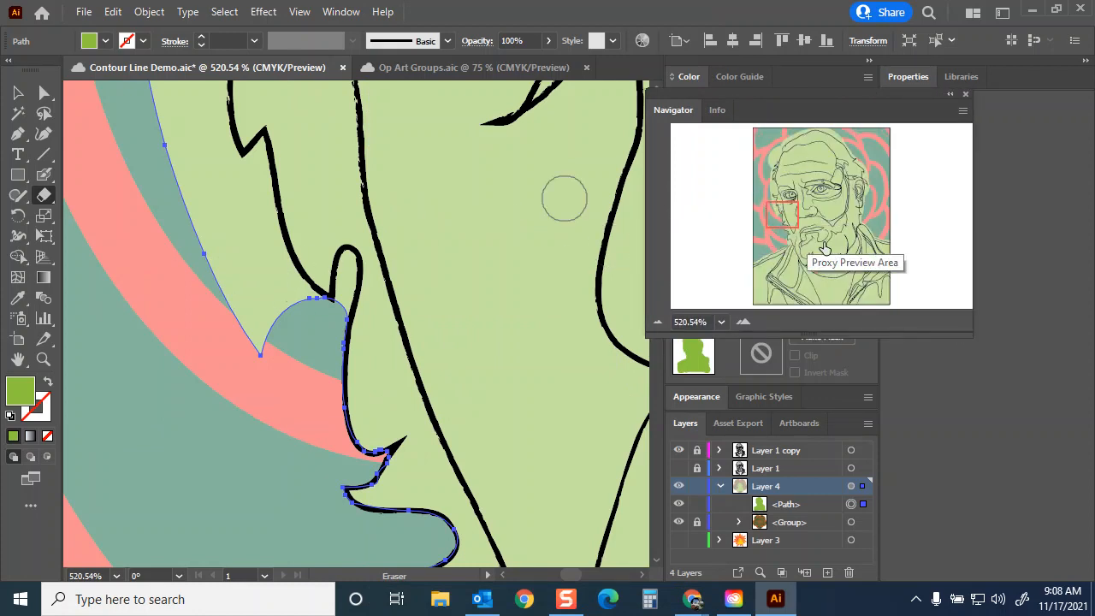
Erase the green outside the curved contour beside the eye on the portrait's left-hand side, including the adjoining temple and cheek edges
drag(782, 212, 780, 199)
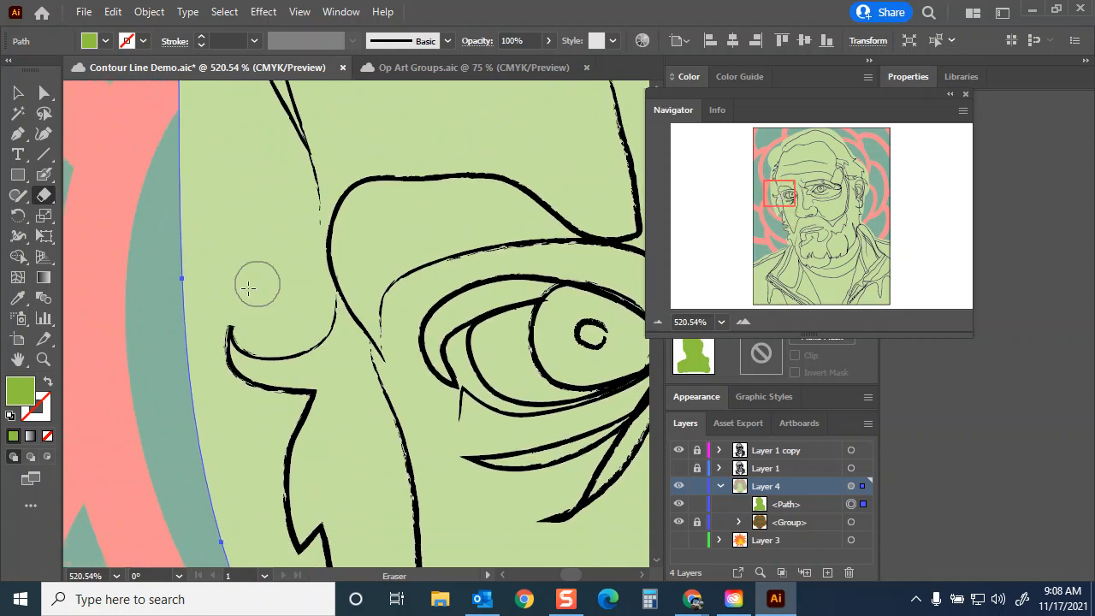
mouse_move(164, 286)
mouse_down()
mouse_move(256, 298)
mouse_move(255, 334)
mouse_move(300, 336)
mouse_move(313, 311)
mouse_move(298, 244)
mouse_up()
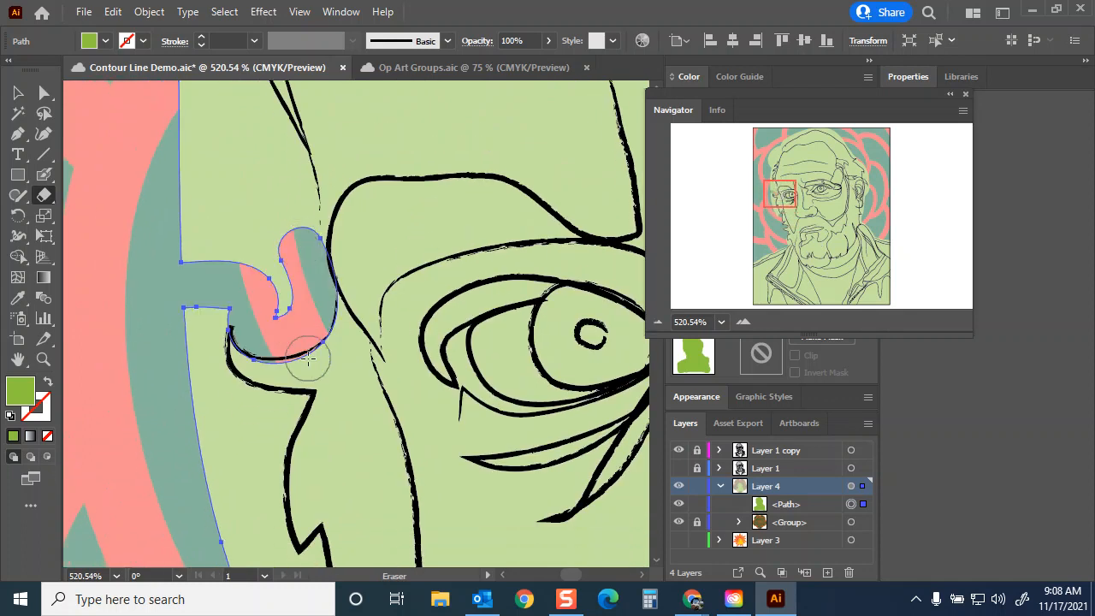
mouse_move(304, 308)
mouse_down()
mouse_move(245, 323)
mouse_move(255, 338)
mouse_move(299, 325)
mouse_move(315, 295)
mouse_move(280, 156)
mouse_up()
mouse_move(288, 313)
mouse_down()
mouse_move(219, 301)
mouse_move(183, 349)
mouse_move(200, 331)
mouse_move(195, 371)
mouse_move(200, 358)
mouse_move(215, 479)
mouse_up()
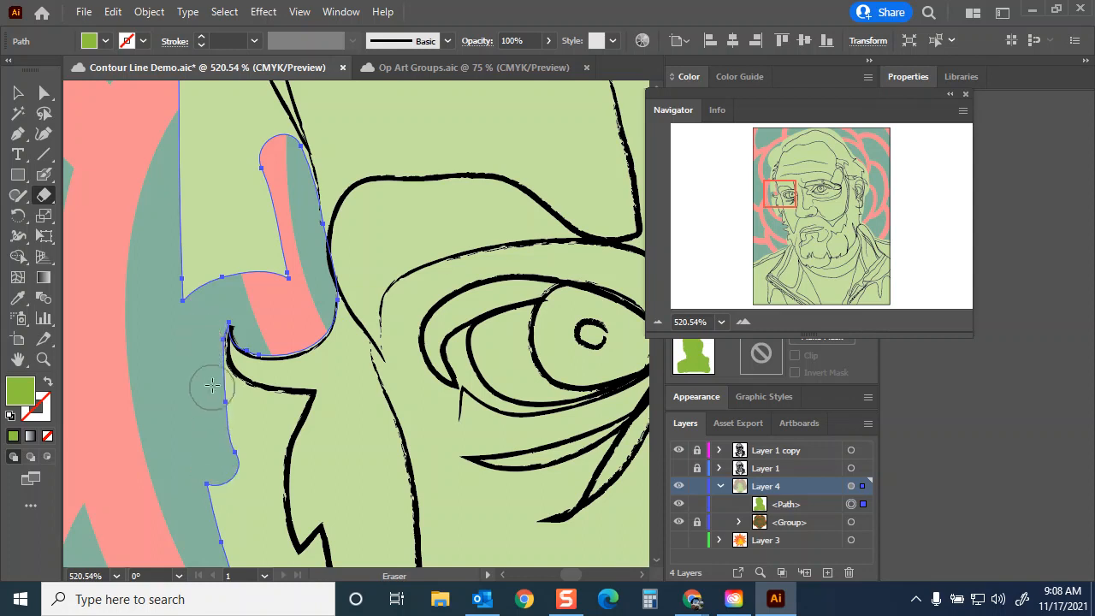
mouse_move(283, 286)
mouse_down()
mouse_move(258, 191)
mouse_move(171, 302)
mouse_move(262, 234)
mouse_move(181, 237)
mouse_move(178, 270)
mouse_move(184, 150)
mouse_up()
Erase the leftover green along the temple up to the small pointed hair tuft, including inside the tuft's notch
scroll(271, 284, up, 2)
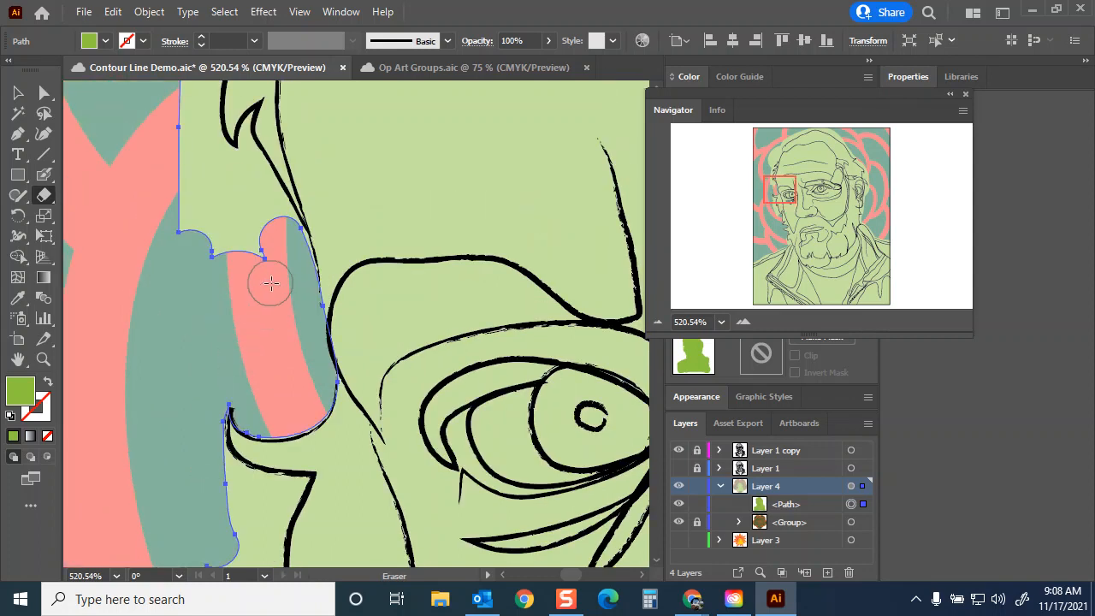
mouse_move(296, 273)
mouse_down()
mouse_move(284, 213)
mouse_move(252, 177)
mouse_move(248, 284)
mouse_up()
mouse_move(220, 163)
mouse_down()
mouse_move(208, 279)
mouse_move(169, 143)
mouse_up()
mouse_move(185, 135)
mouse_down()
mouse_move(204, 171)
mouse_move(181, 89)
mouse_up()
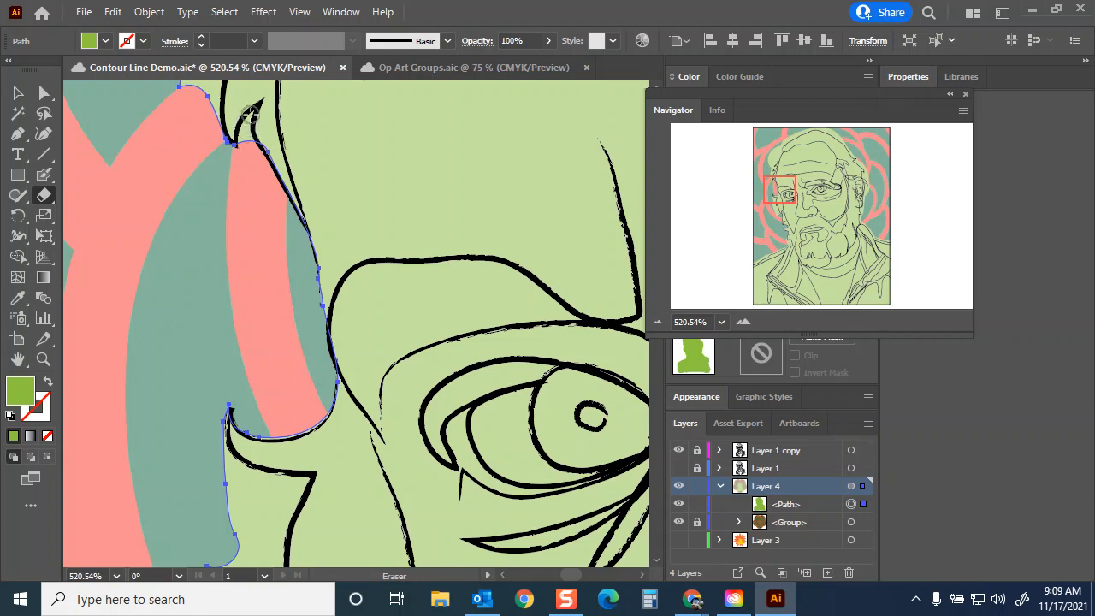
drag(247, 118, 257, 156)
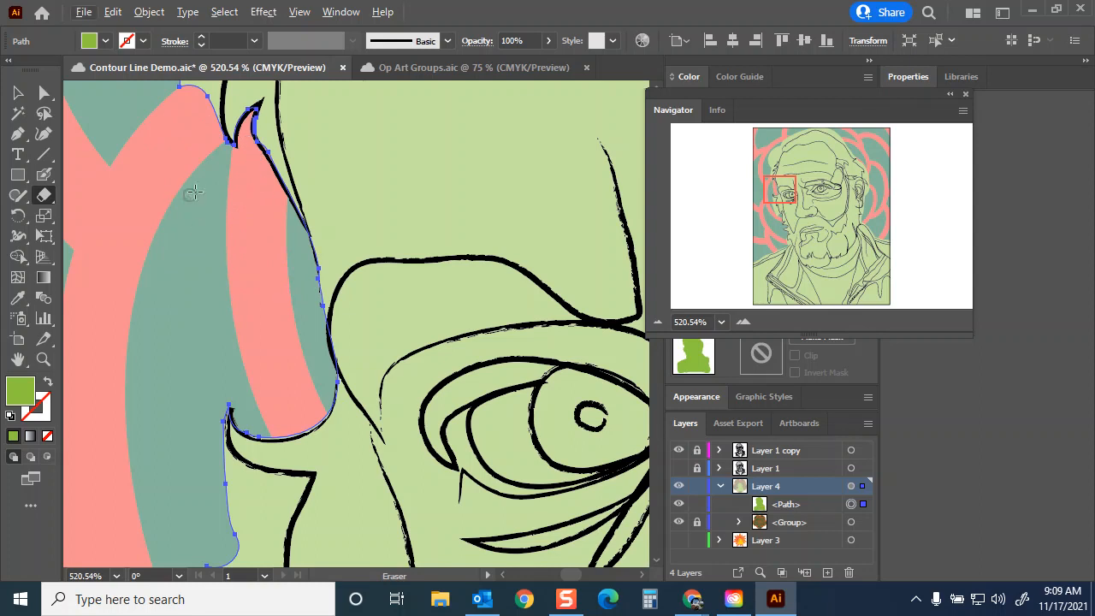
Remove the green outside the wavy hair lock above the temple tuft, up to the next hair point
drag(196, 178, 243, 400)
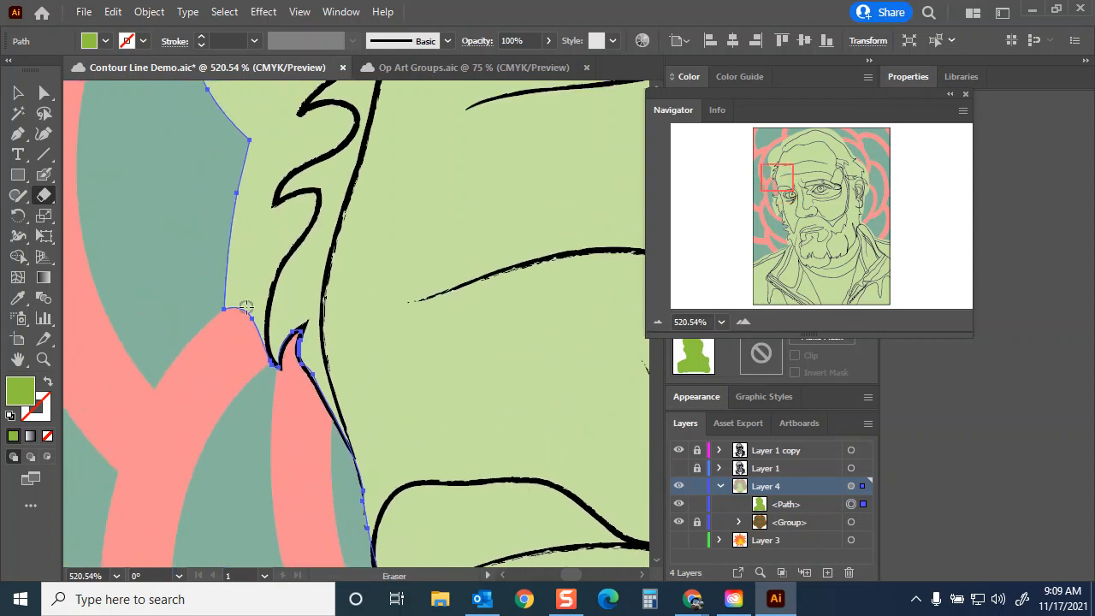
click(307, 200)
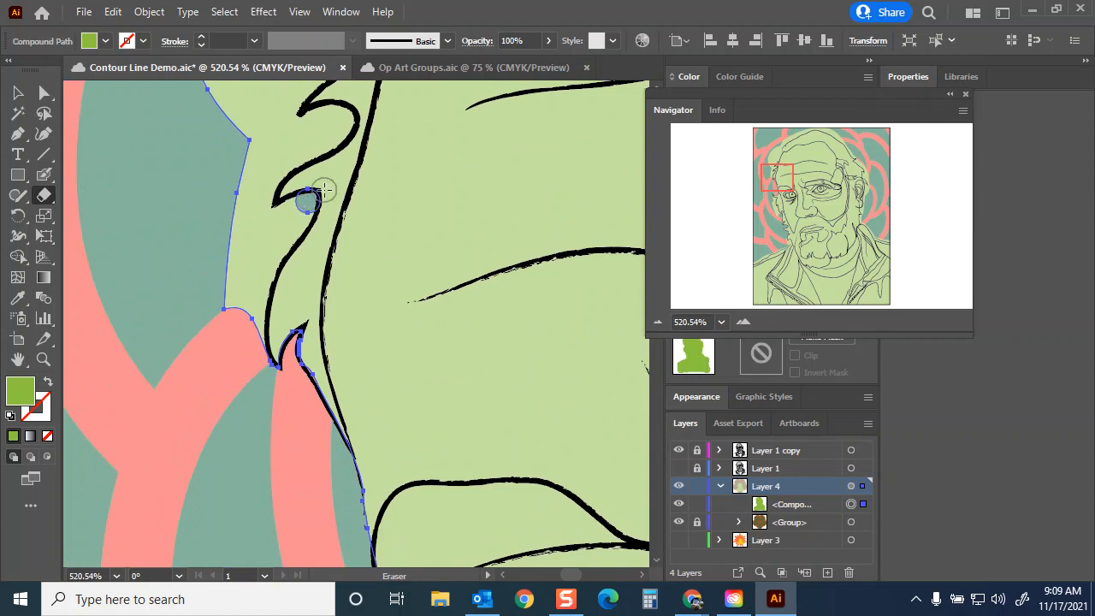
mouse_move(303, 202)
mouse_down()
mouse_move(275, 217)
mouse_move(302, 210)
mouse_move(267, 266)
mouse_move(257, 341)
mouse_up()
mouse_move(261, 170)
mouse_down()
mouse_move(244, 295)
mouse_move(224, 247)
mouse_move(219, 374)
mouse_move(249, 156)
mouse_up()
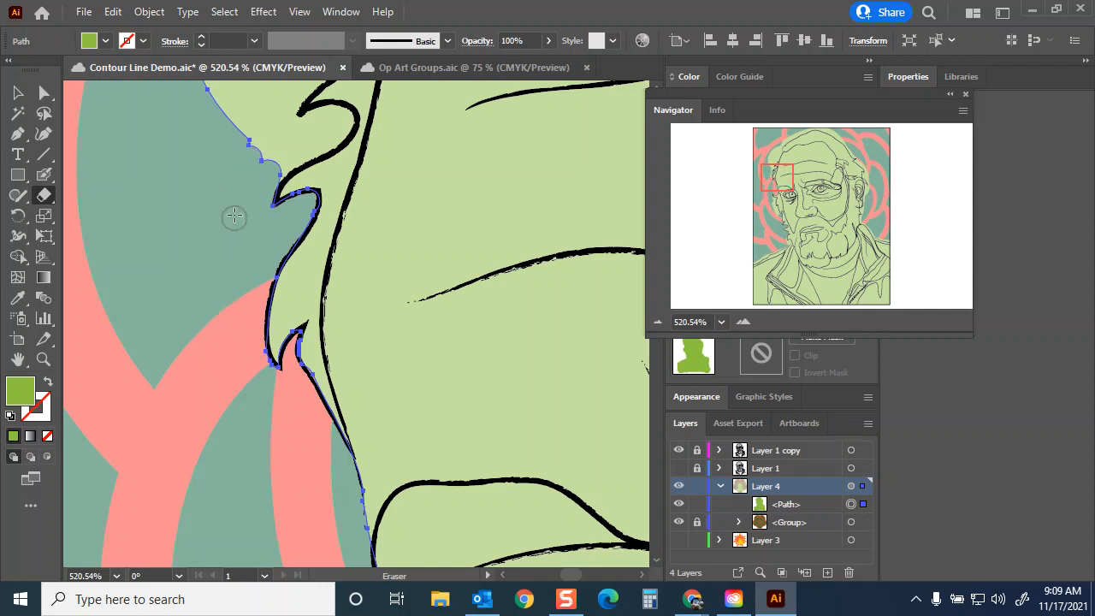
Erase the green around the upper hair curls and in the small notch beside the forehead line
drag(236, 210, 191, 372)
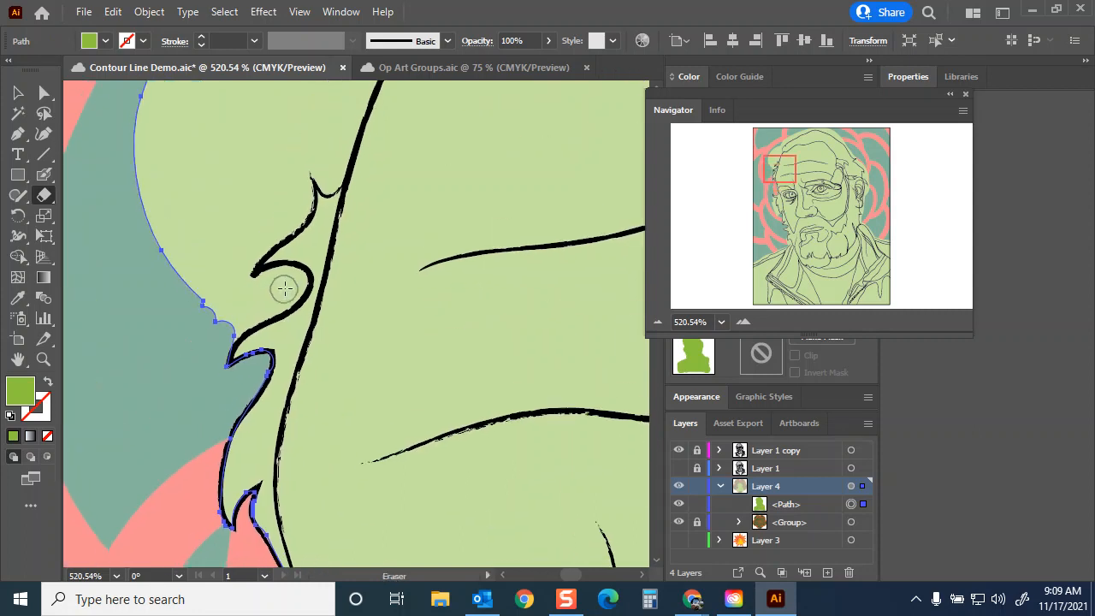
mouse_move(286, 285)
mouse_down()
mouse_move(191, 303)
mouse_move(265, 283)
mouse_move(268, 300)
mouse_move(227, 320)
mouse_move(232, 251)
mouse_move(199, 301)
mouse_up()
mouse_move(291, 185)
mouse_down()
mouse_move(285, 209)
mouse_move(227, 255)
mouse_move(247, 240)
mouse_move(184, 271)
mouse_move(173, 242)
mouse_move(131, 288)
mouse_up()
mouse_move(199, 213)
mouse_down()
mouse_move(143, 212)
mouse_move(240, 173)
mouse_up()
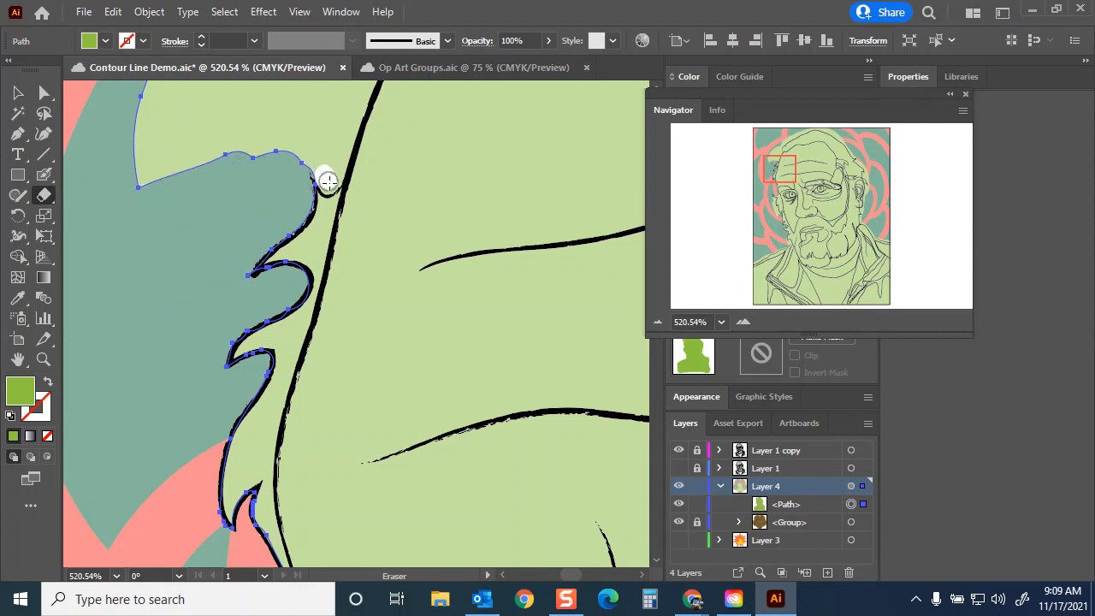
mouse_move(341, 160)
mouse_down()
mouse_move(304, 170)
mouse_move(318, 171)
mouse_move(229, 152)
mouse_up()
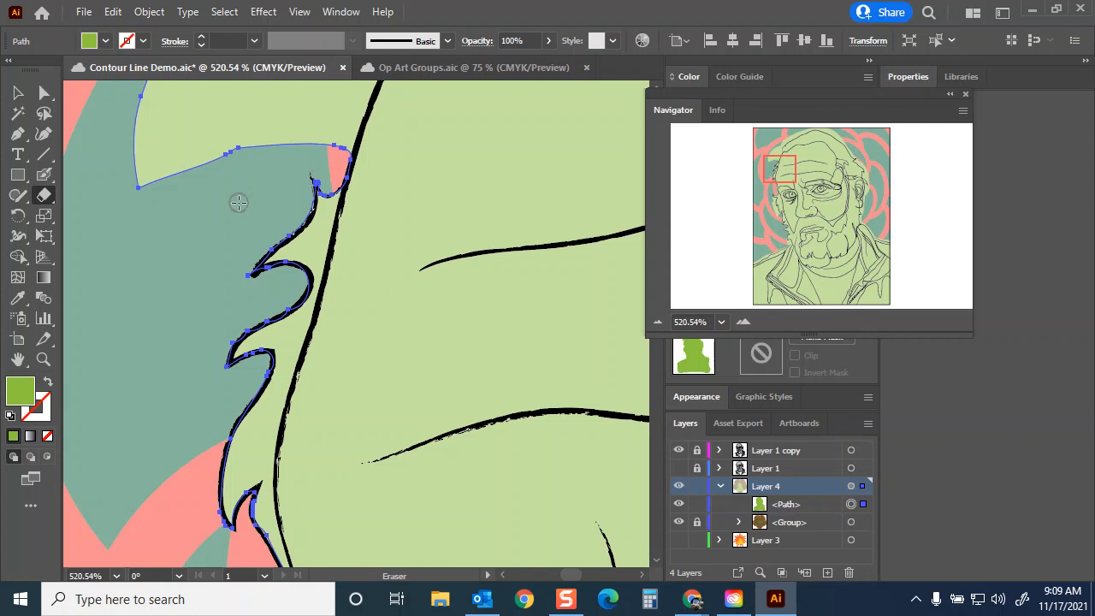
Save the contour line portrait document
drag(259, 192, 262, 325)
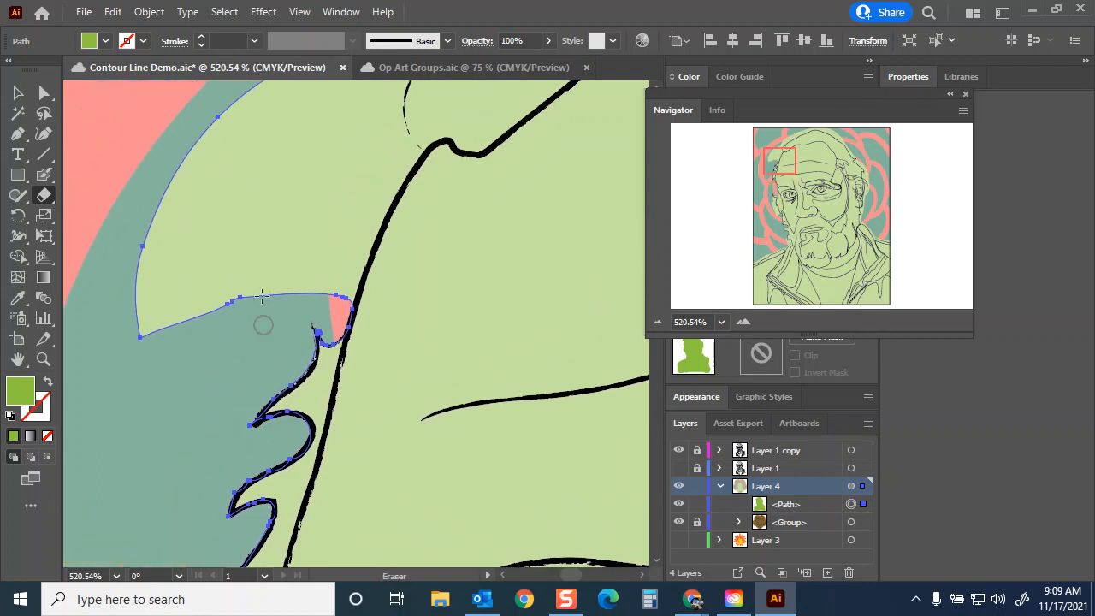
key(ctrl+minus)
key(ctrl+minus)
key(ctrl+minus)
key(ctrl+minus)
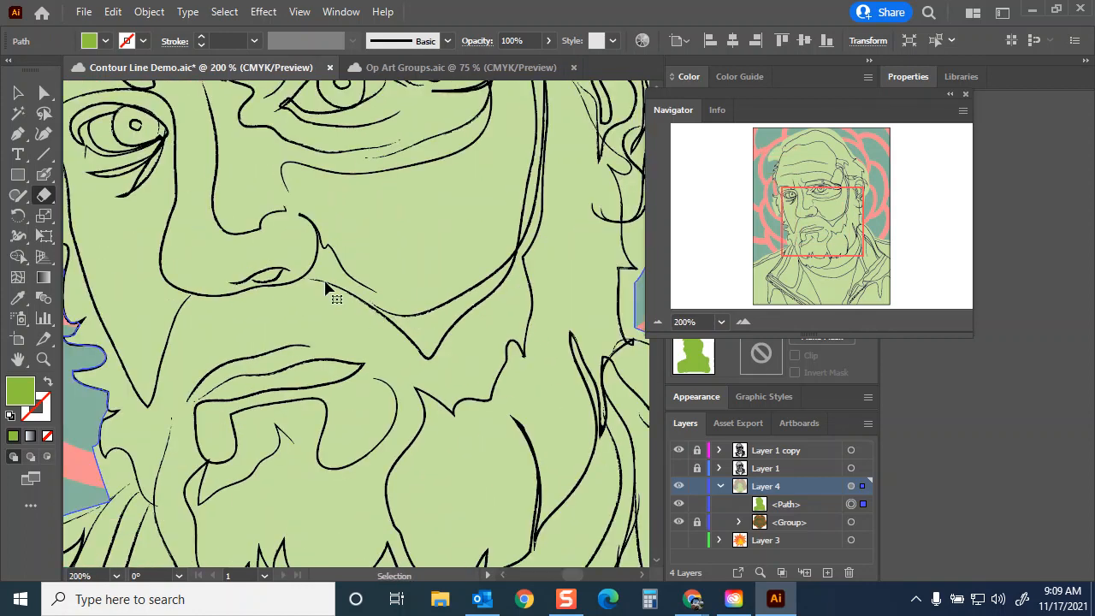
key(ctrl+s)
drag(202, 243, 296, 267)
Reselect the green silhouette and erase its overlap outside the cheek hair, just below the eye on the portrait's left-hand side
click(18, 92)
click(132, 297)
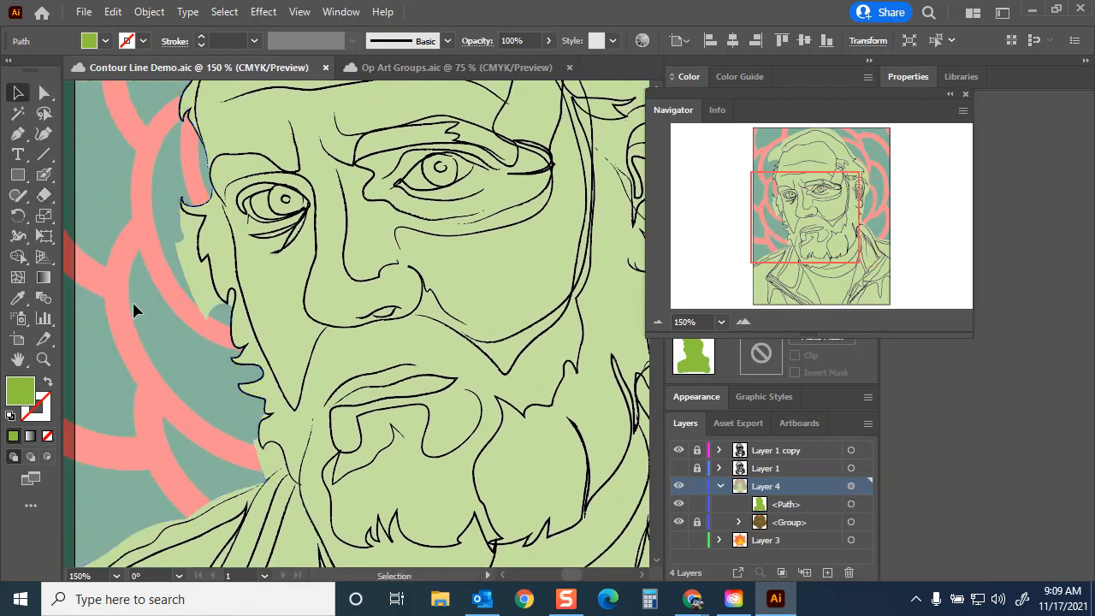
click(215, 301)
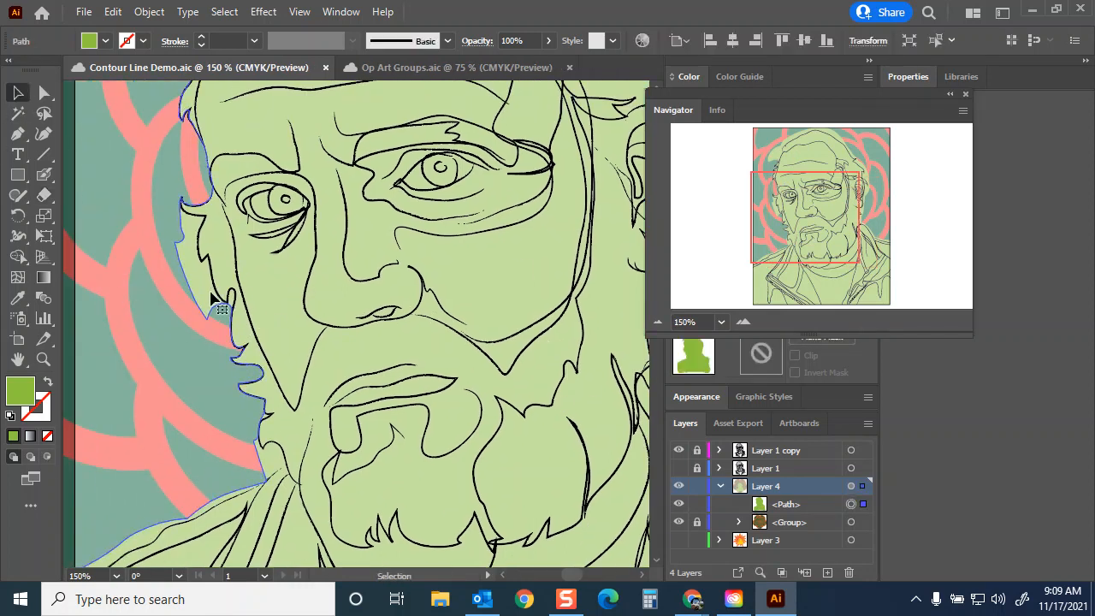
key(shift+e)
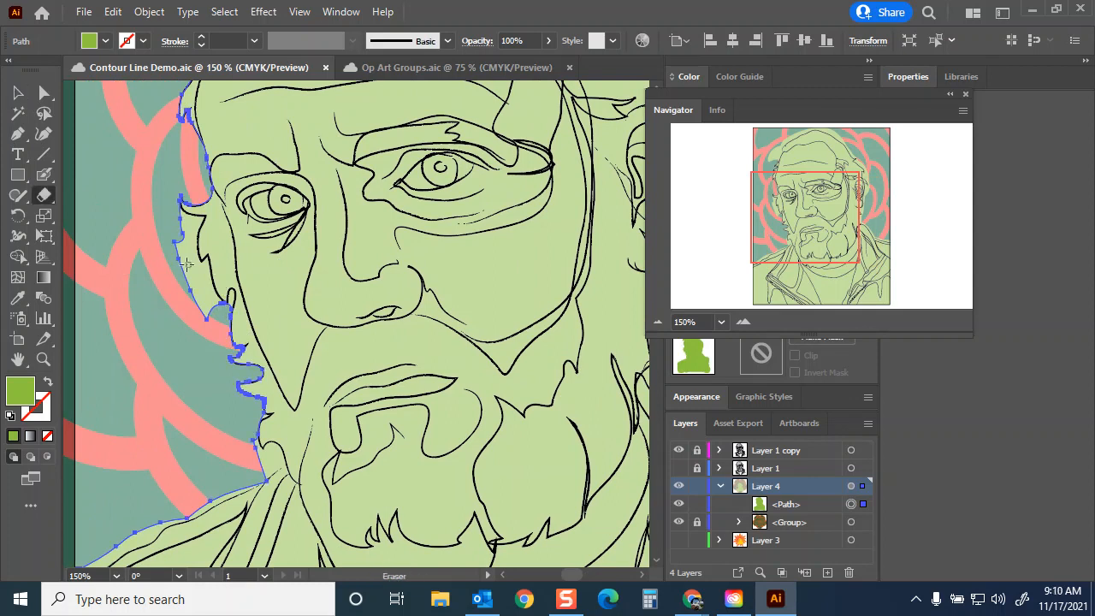
mouse_move(182, 253)
mouse_down()
mouse_move(177, 284)
mouse_move(177, 225)
mouse_up()
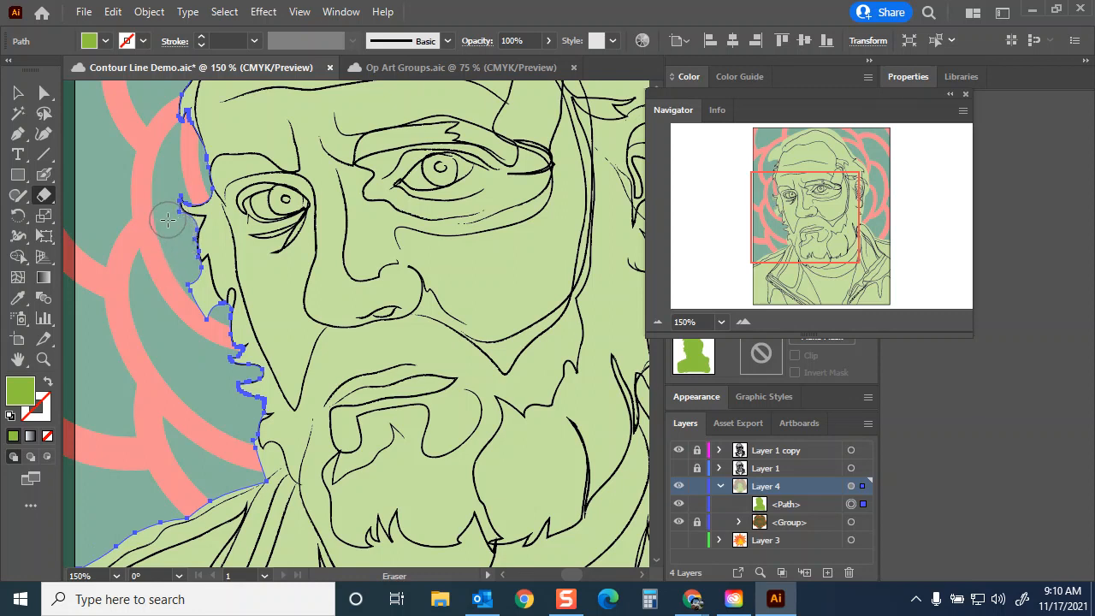
drag(194, 280, 204, 309)
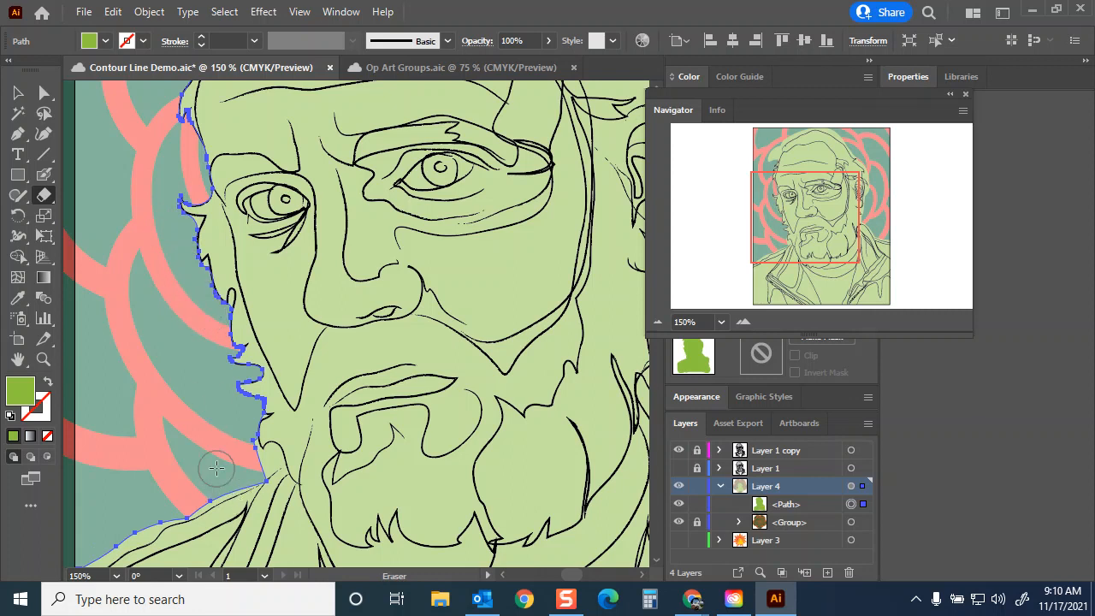
Erase the green above the shoulder line on the portrait's left-hand side, from the collar out to the artboard edge
drag(239, 473, 178, 503)
key(space)
drag(171, 439, 256, 319)
mouse_move(263, 384)
mouse_down()
mouse_move(227, 391)
mouse_move(179, 432)
mouse_move(96, 466)
mouse_up()
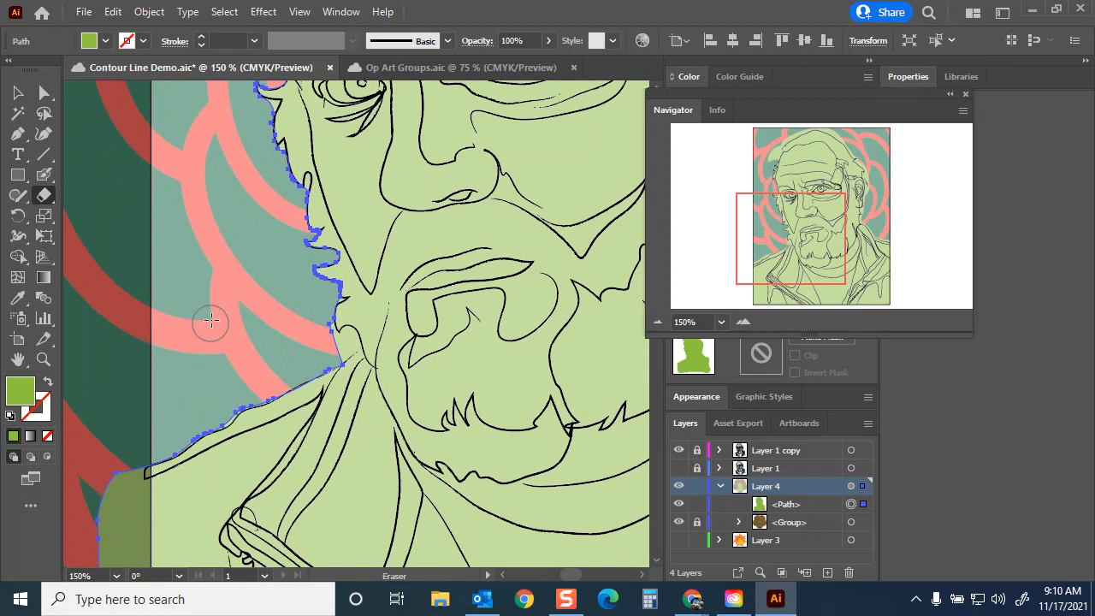
Use a smaller eraser to trim the green slivers along the cheek hair and inside the narrow loop of the beard contour
drag(212, 257, 173, 455)
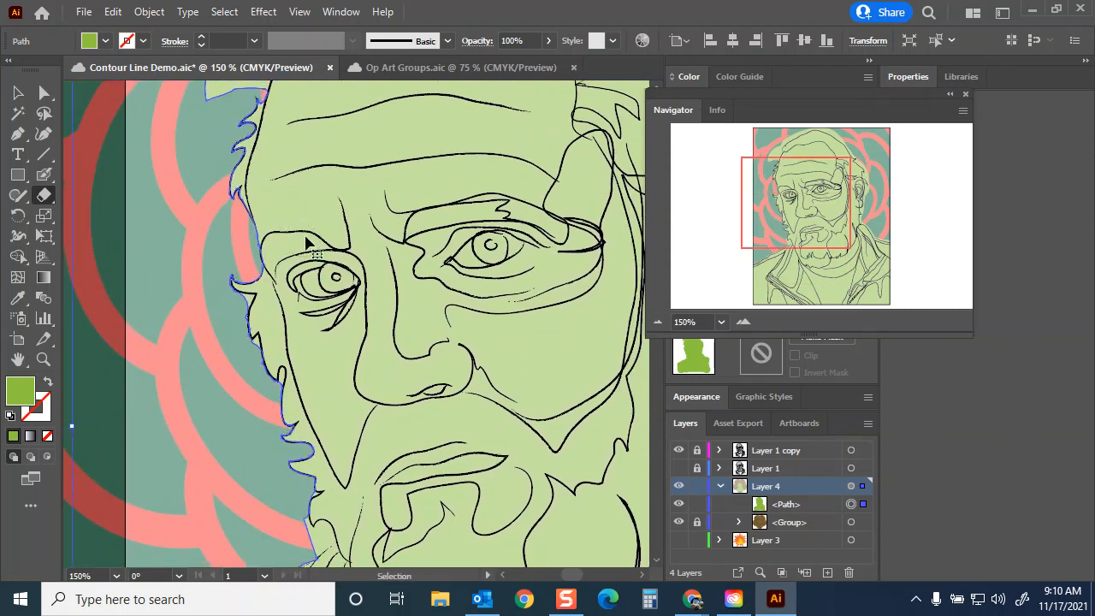
key(ctrl+plus)
key(ctrl+plus)
key(ctrl+plus)
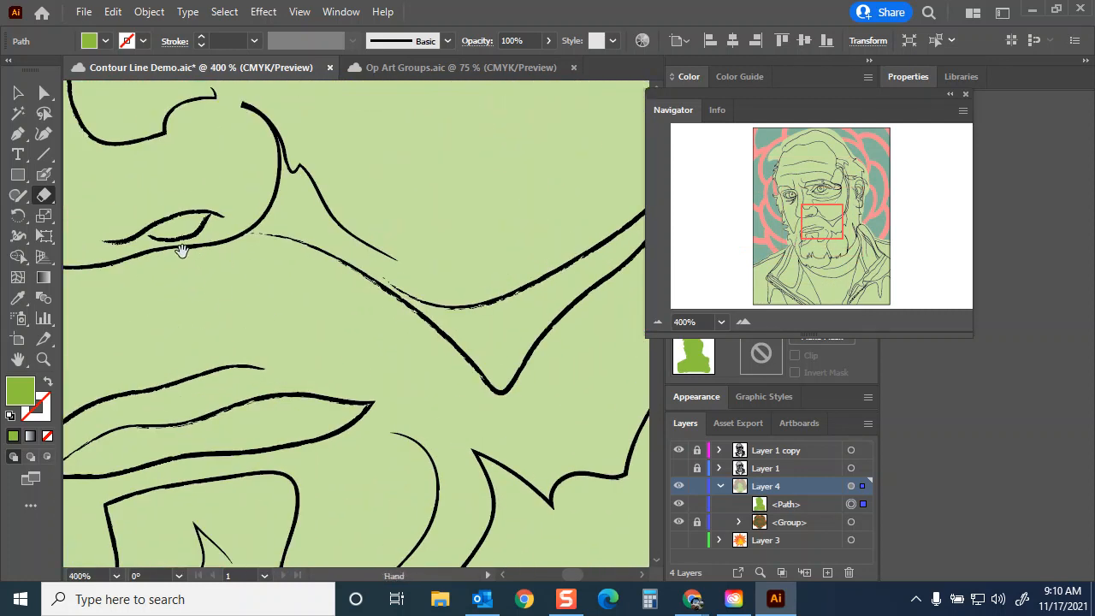
mouse_move(139, 249)
mouse_down()
mouse_move(516, 237)
mouse_move(641, 267)
mouse_up()
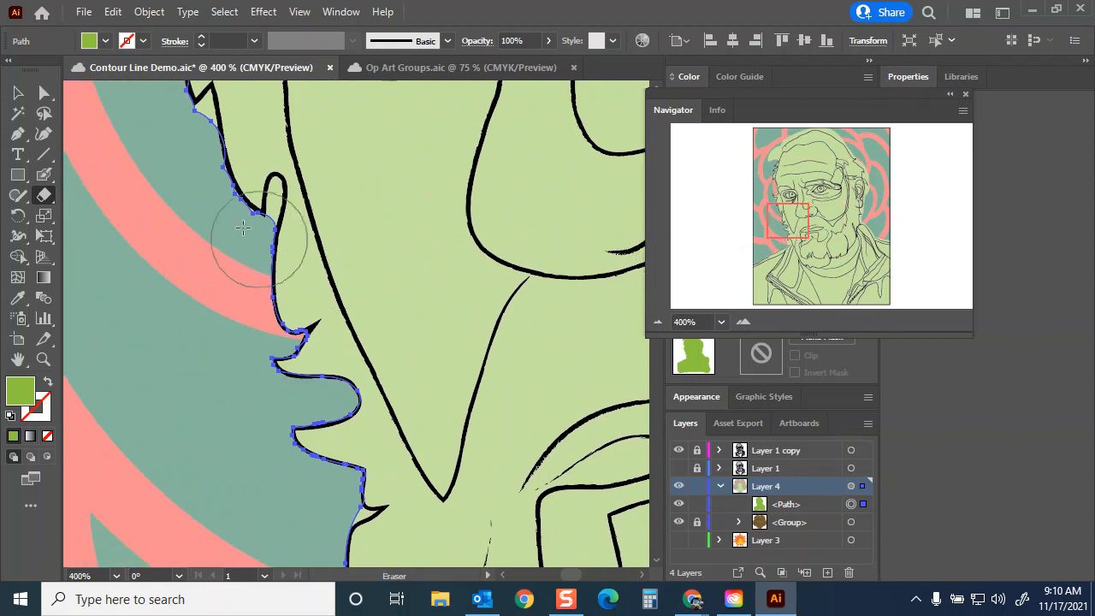
key(bracketleft)
key(bracketleft)
key(bracketleft)
key(bracketleft)
drag(206, 171, 245, 231)
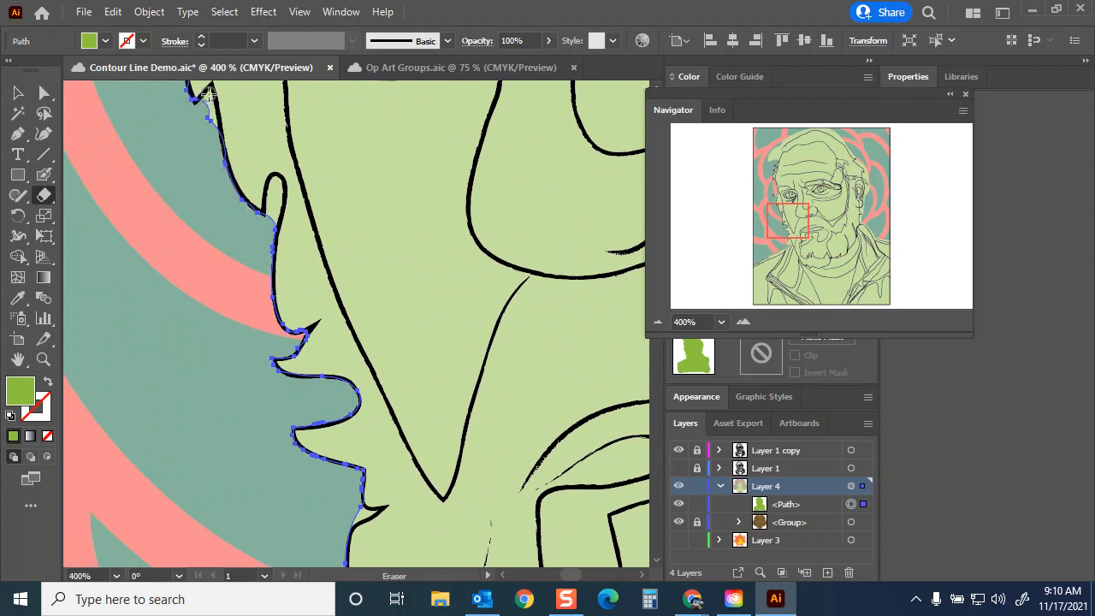
drag(208, 103, 220, 162)
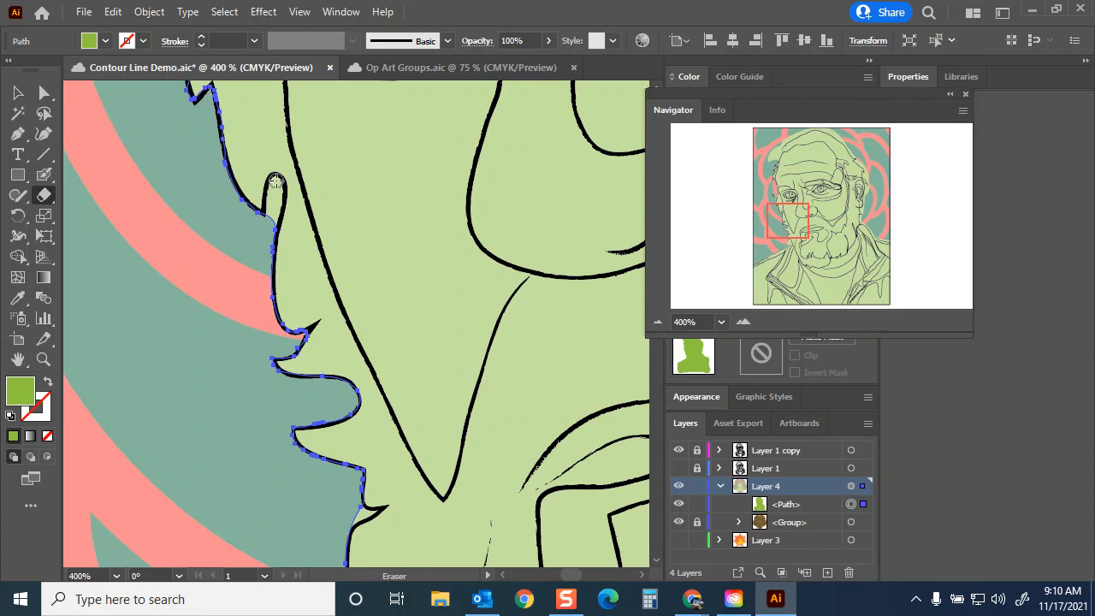
mouse_move(268, 221)
mouse_down()
mouse_move(280, 194)
mouse_move(272, 248)
mouse_up()
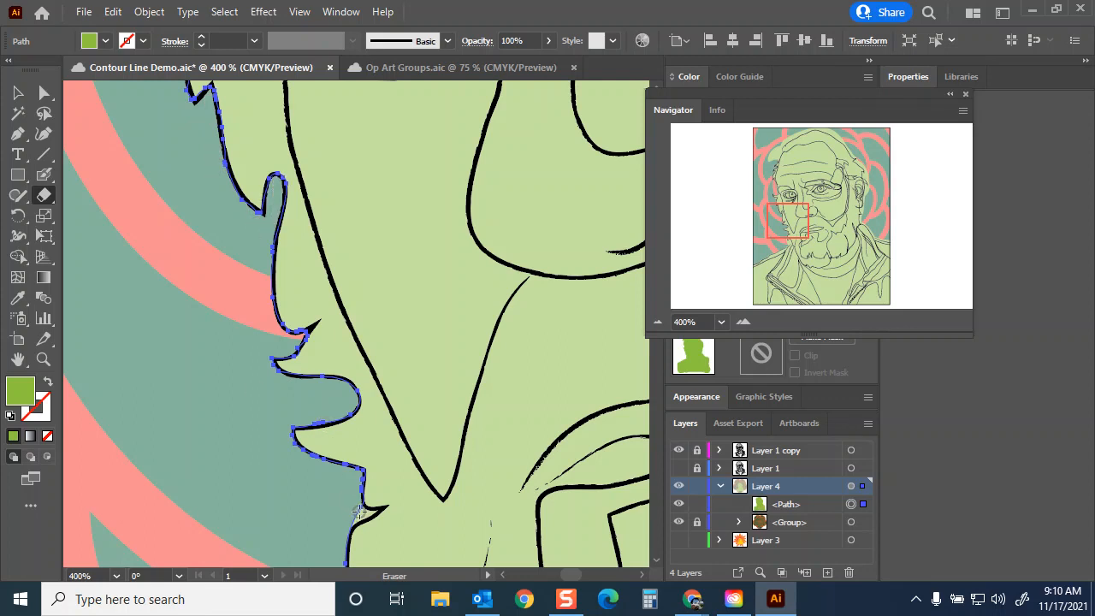
Erase the green around the lower beard tuft and inside the rounded notch where the beard meets the collar
mouse_move(339, 527)
mouse_down()
mouse_move(316, 156)
mouse_move(343, 244)
mouse_move(326, 224)
mouse_move(336, 249)
mouse_up()
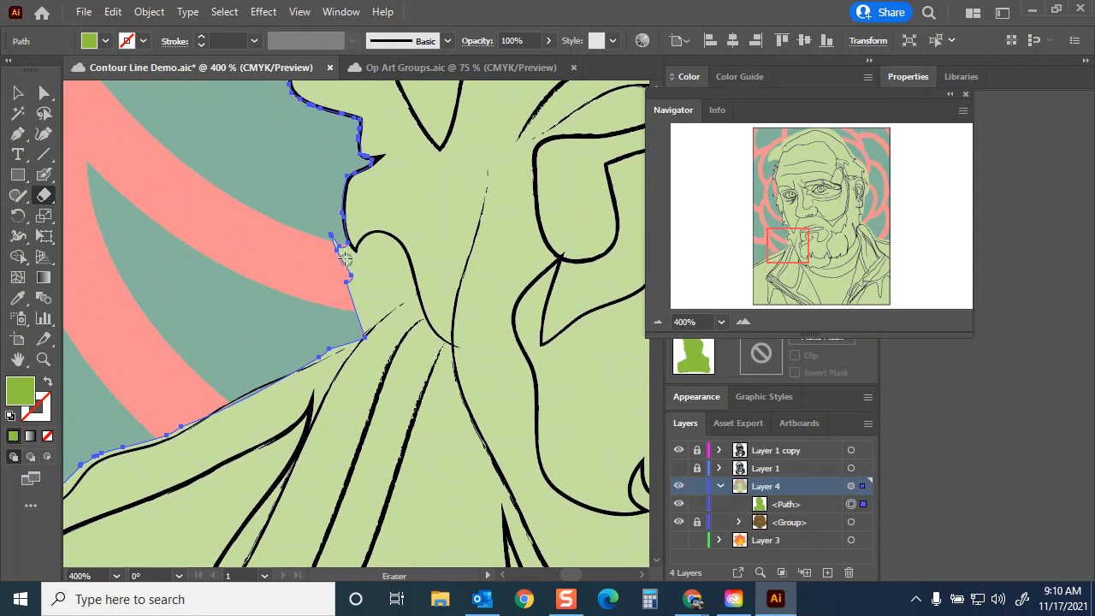
mouse_move(341, 252)
mouse_down()
mouse_move(330, 246)
mouse_move(386, 252)
mouse_move(389, 267)
mouse_move(358, 270)
mouse_move(399, 279)
mouse_move(349, 325)
mouse_up()
mouse_move(366, 289)
mouse_down()
mouse_move(329, 292)
mouse_move(342, 312)
mouse_move(387, 290)
mouse_up()
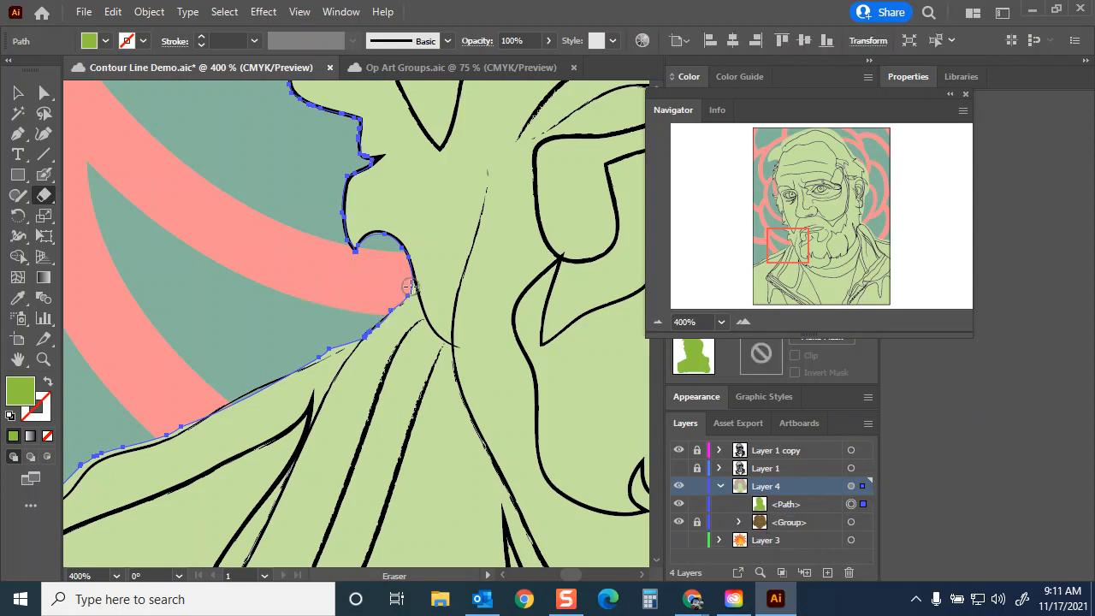
drag(396, 298, 392, 302)
Trim the green strip above the shoulder line just outside the collar on the portrait's left-hand side
drag(308, 357, 304, 356)
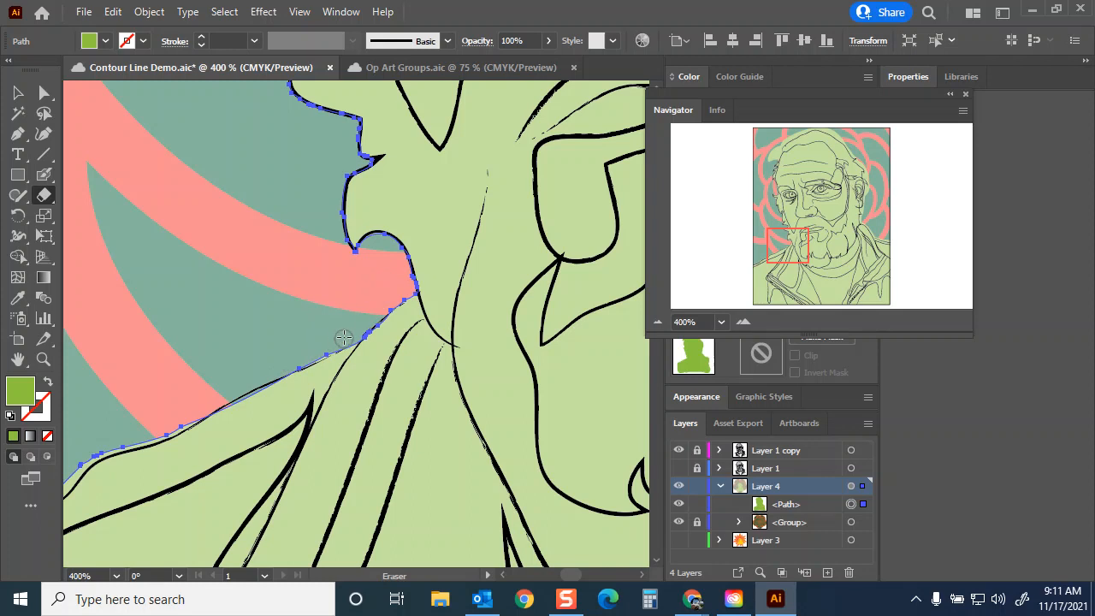
drag(337, 310, 259, 360)
drag(200, 389, 124, 419)
Fill the small gap beneath the left-hand shoulder line near the collar with green, using a reduced Blob Brush
drag(177, 353, 302, 219)
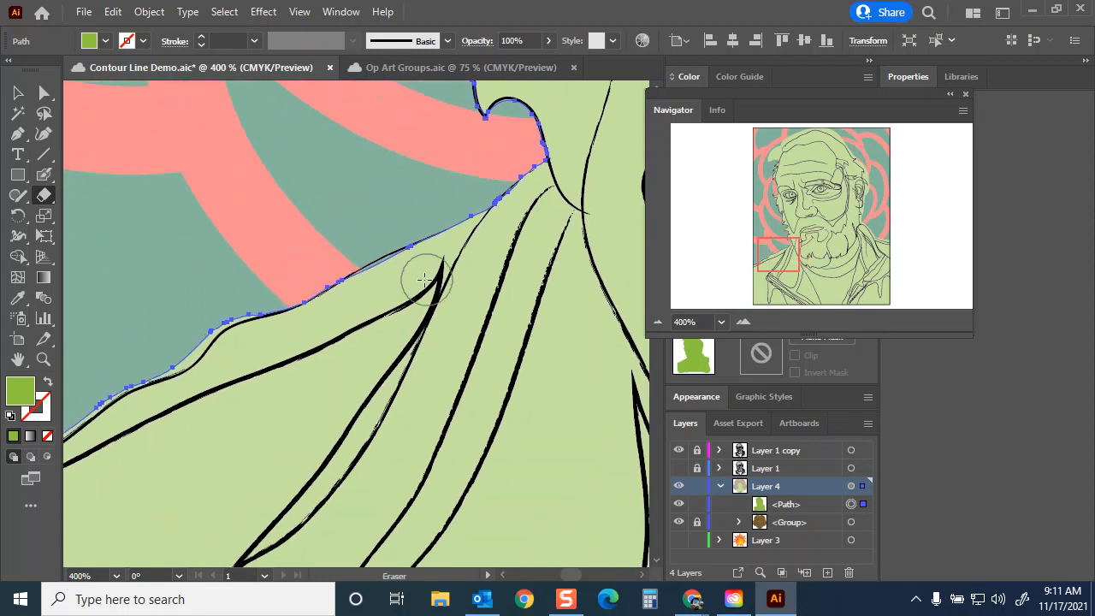
click(43, 176)
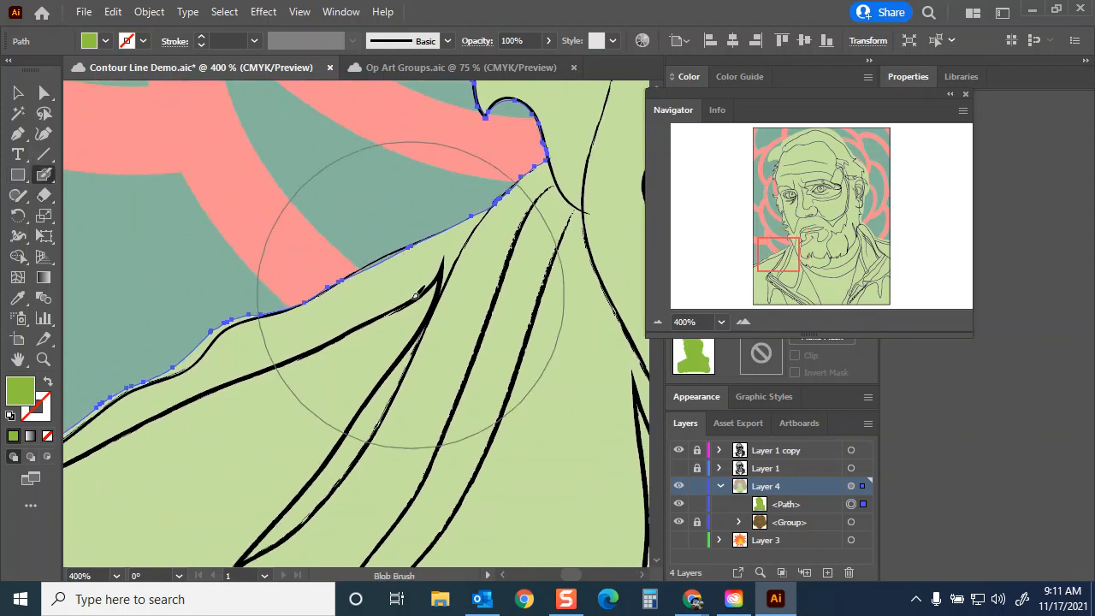
key(bracketleft)
key(bracketleft)
key(bracketleft)
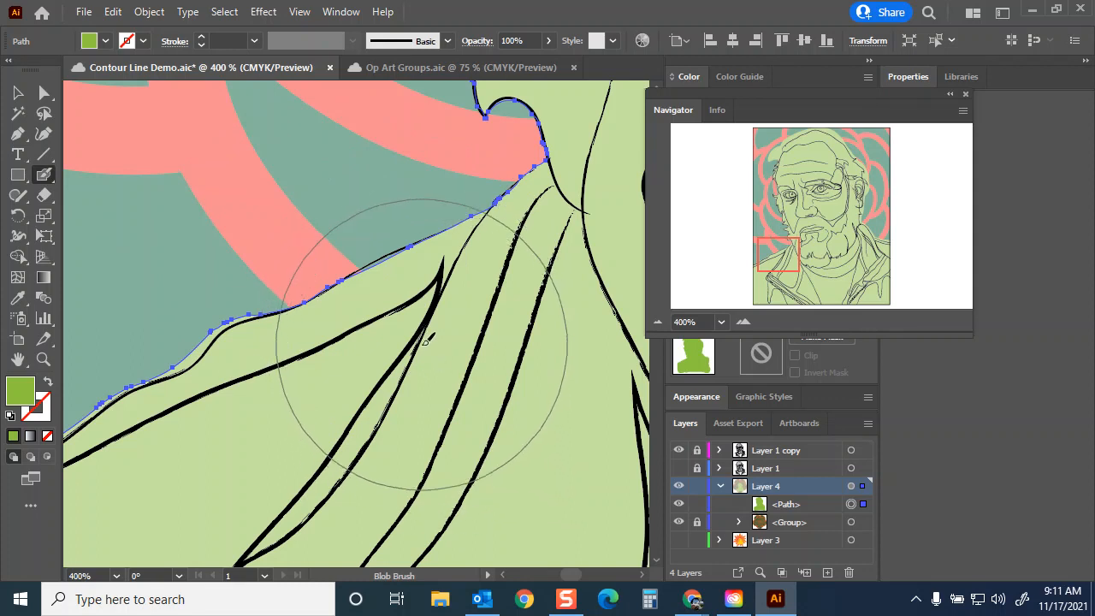
key(bracketleft)
key(bracketleft)
key(bracketleft)
key(bracketleft)
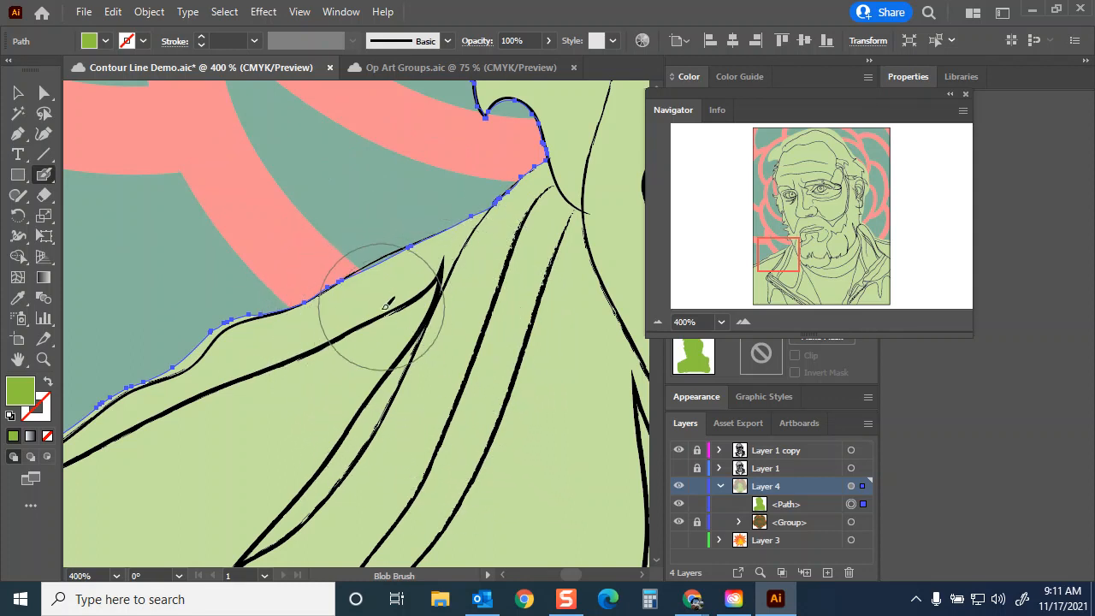
drag(360, 300, 419, 270)
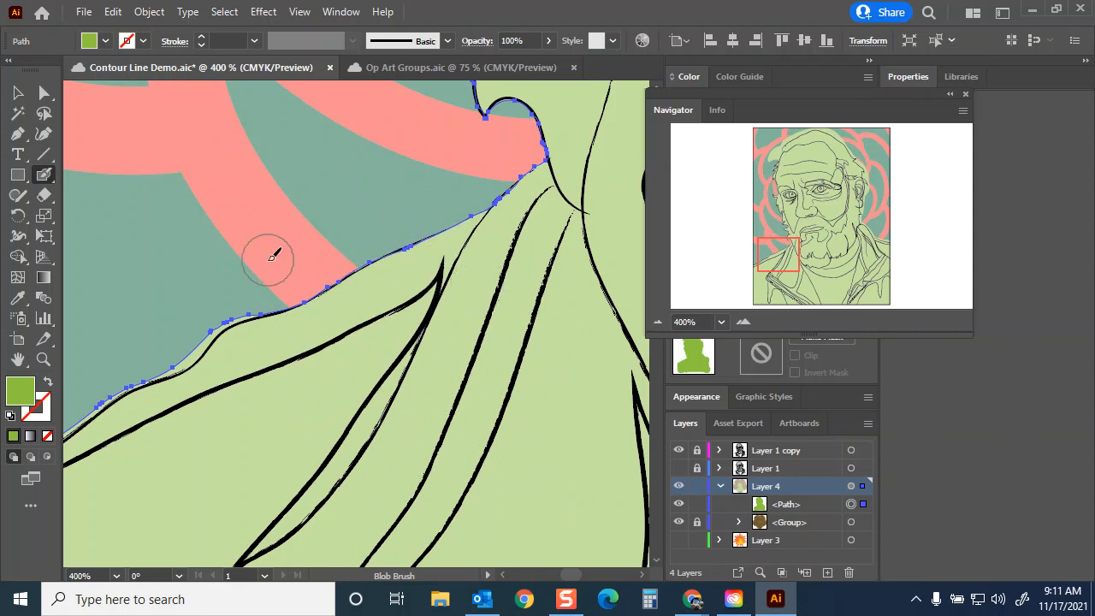
Erase the remaining green above the wavy left-hand shoulder contour, following it down to the artboard edge
key(shift+e)
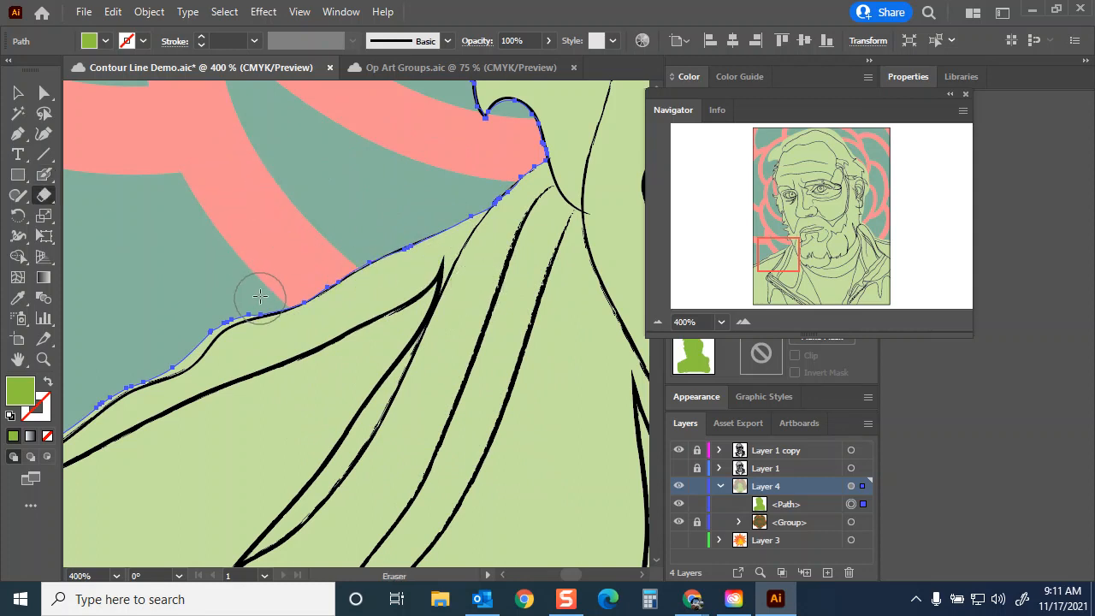
mouse_move(260, 290)
mouse_down()
mouse_move(215, 303)
mouse_move(128, 361)
mouse_up()
drag(157, 304, 257, 205)
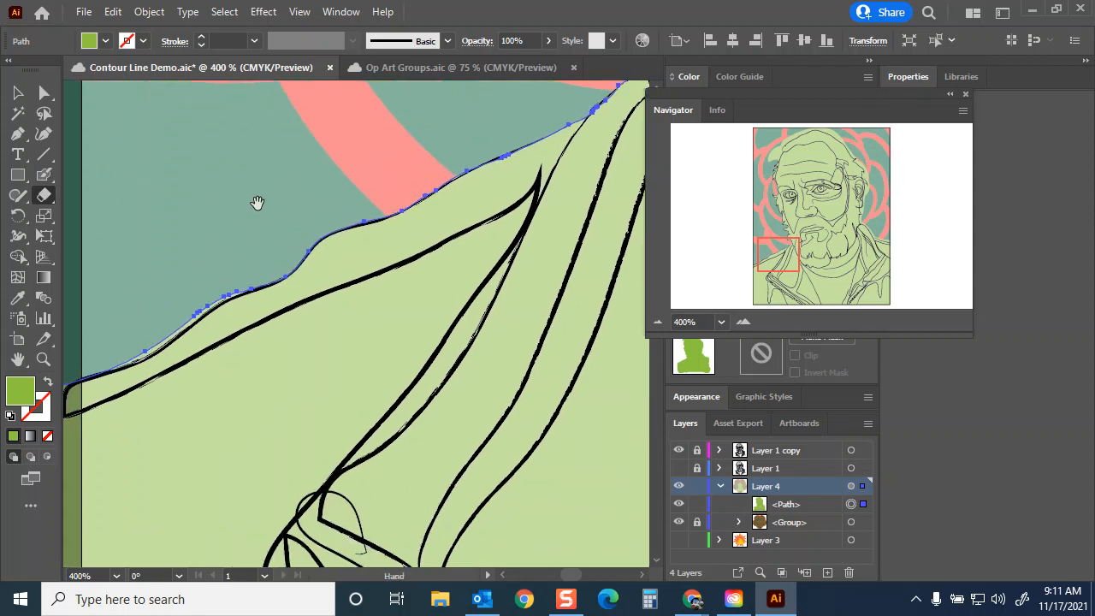
drag(257, 254, 100, 347)
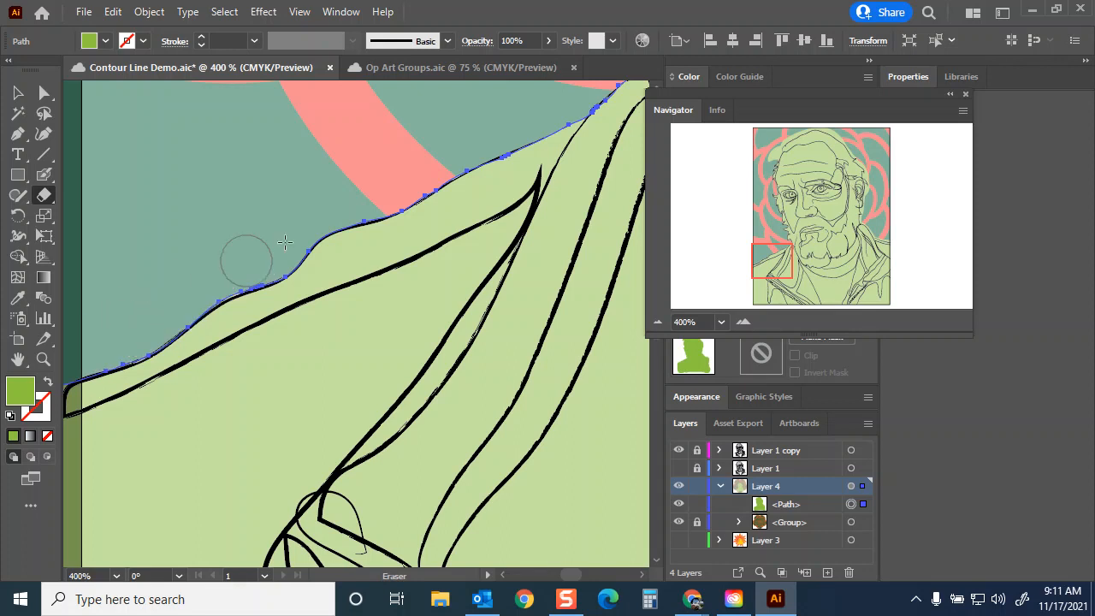
Paint green with the Blob Brush into the gaps beneath the shoulder line on the portrait's right-hand side
drag(441, 246, 112, 248)
drag(582, 329, 111, 312)
drag(591, 334, 286, 339)
mouse_move(368, 163)
mouse_down()
mouse_move(328, 351)
mouse_move(467, 439)
mouse_up()
mouse_move(260, 205)
mouse_down()
mouse_move(310, 306)
mouse_move(427, 351)
mouse_move(594, 385)
mouse_up()
key(shift+b)
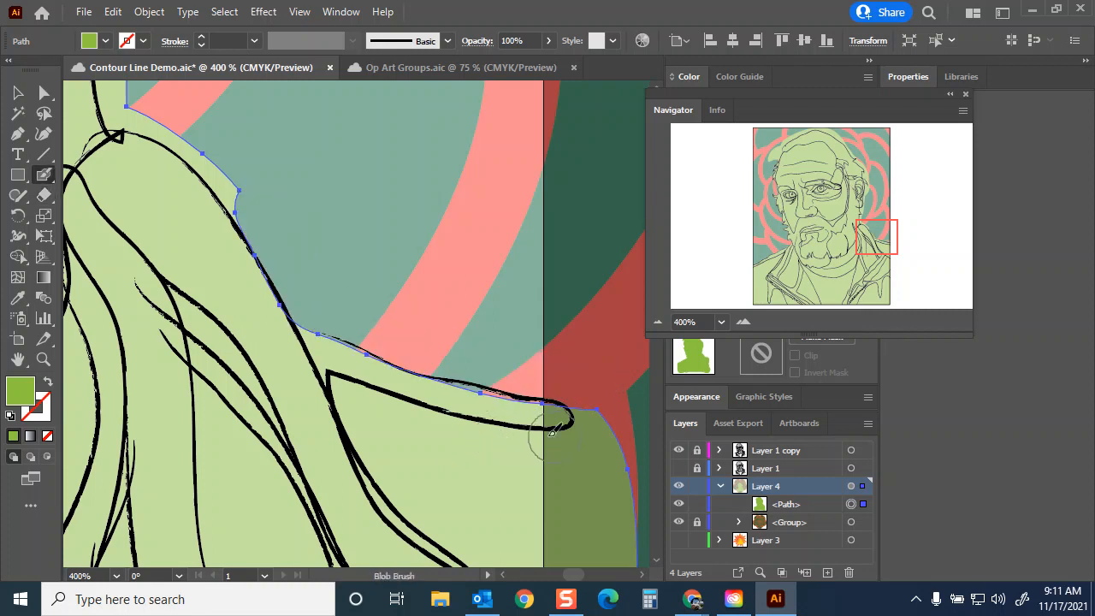
mouse_move(549, 423)
mouse_down()
mouse_move(466, 395)
mouse_move(389, 396)
mouse_move(330, 355)
mouse_move(351, 366)
mouse_up()
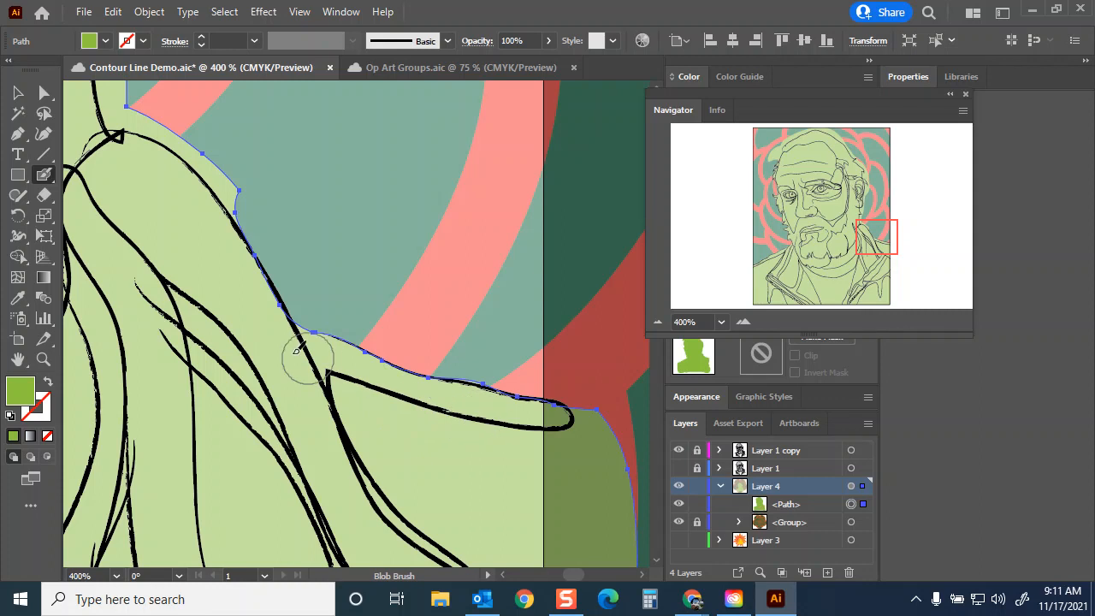
Erase the green above the right-hand shoulder and outside the jacket collar, up to the side of the neck
key(shift+e)
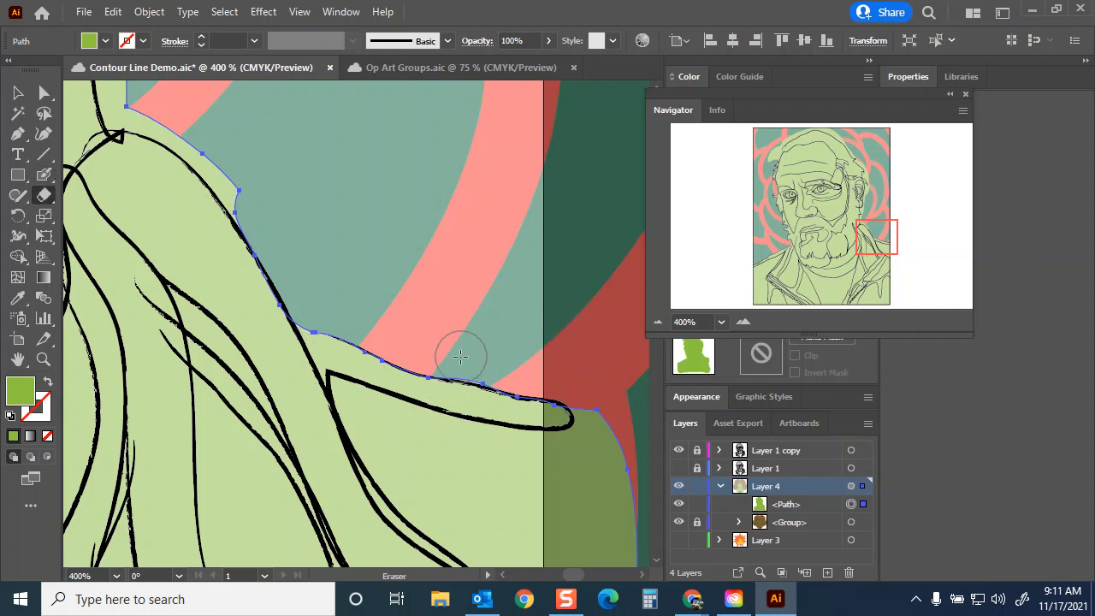
drag(454, 353, 566, 373)
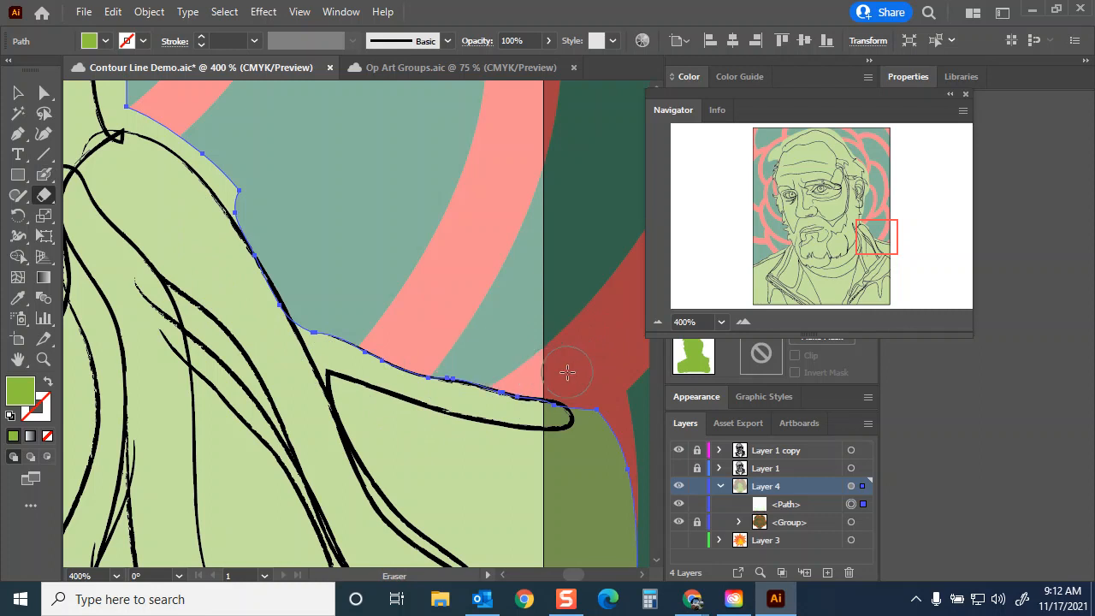
mouse_move(213, 166)
mouse_down()
mouse_move(267, 220)
mouse_move(322, 306)
mouse_move(401, 353)
mouse_move(340, 285)
mouse_move(264, 251)
mouse_move(265, 177)
mouse_up()
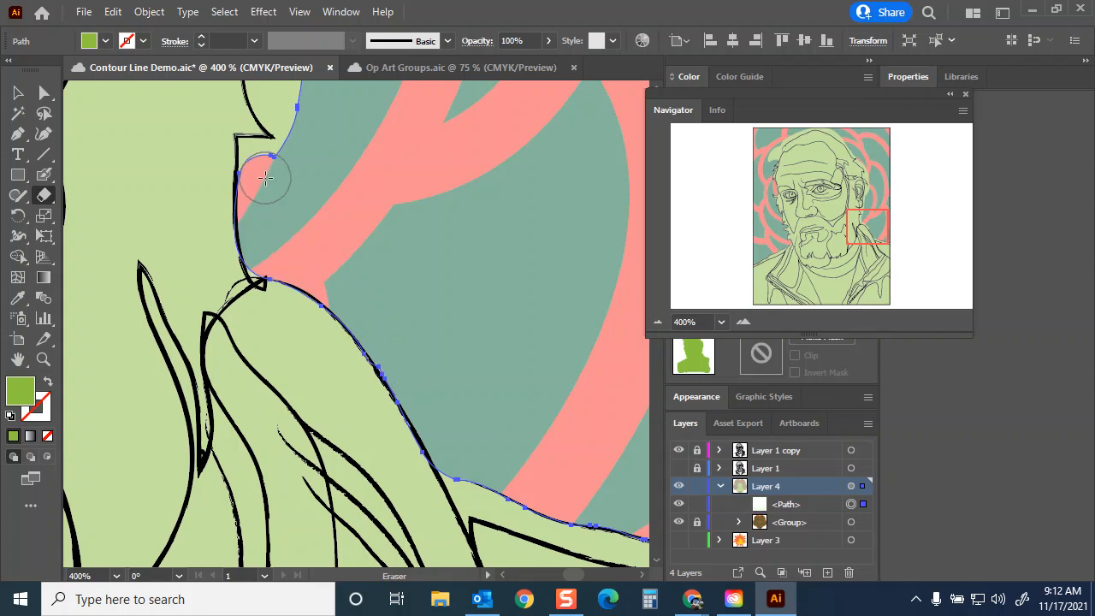
Erase the green outside the pointed neck contour and around the underside of the right-hand earlobe
scroll(329, 209, up, 3)
mouse_move(263, 286)
mouse_down()
mouse_move(276, 298)
mouse_move(282, 188)
mouse_move(264, 189)
mouse_move(298, 250)
mouse_up()
mouse_move(277, 189)
mouse_down()
mouse_move(314, 157)
mouse_move(317, 248)
mouse_up()
scroll(360, 257, up, 4)
mouse_move(298, 357)
mouse_down()
mouse_move(326, 285)
mouse_move(317, 261)
mouse_move(320, 322)
mouse_up()
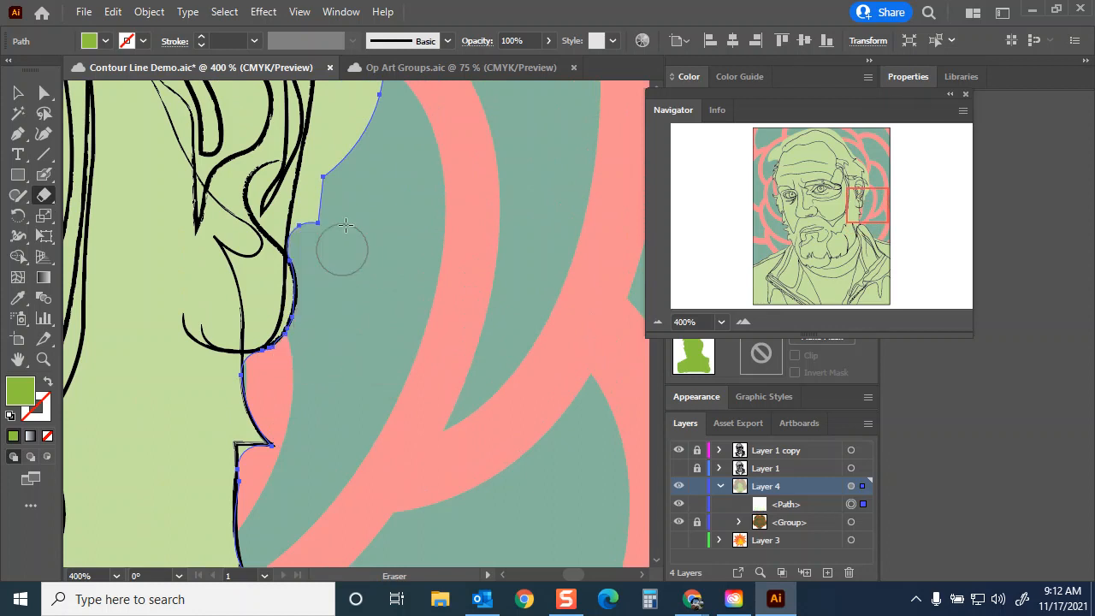
Erase the green outside the ear's lower outer edge, working up from the earlobe
drag(314, 240, 323, 167)
scroll(348, 213, up, 1)
mouse_move(325, 231)
mouse_down()
mouse_move(335, 198)
mouse_move(367, 166)
mouse_up()
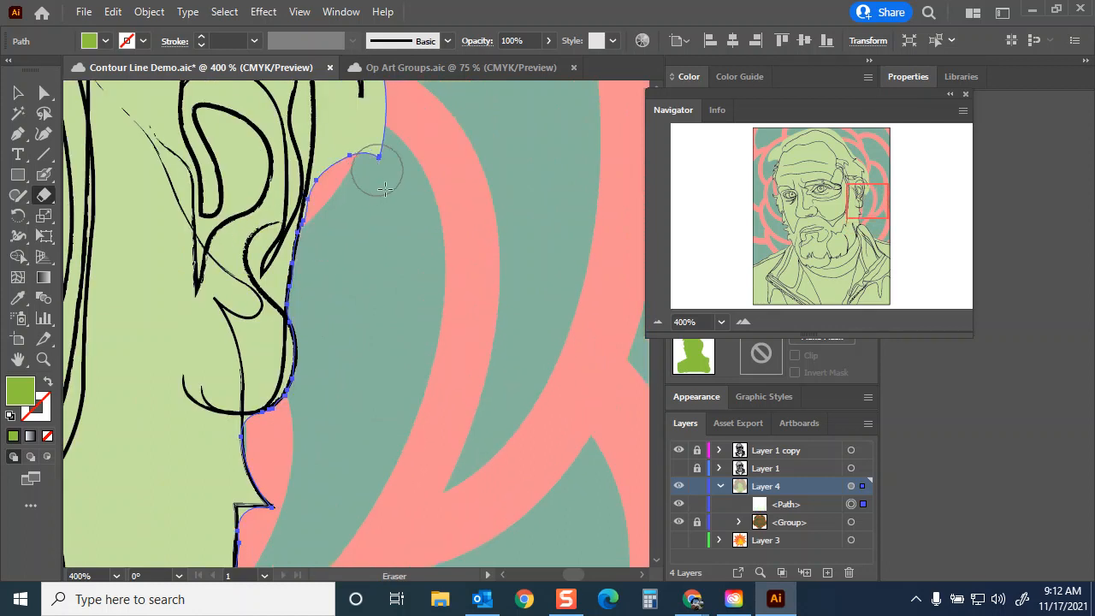
Erase the green behind the upper ear, including the gap beneath the pointed hair tuft
scroll(401, 294, up, 3)
mouse_move(379, 225)
mouse_down()
mouse_move(391, 299)
mouse_move(380, 389)
mouse_up()
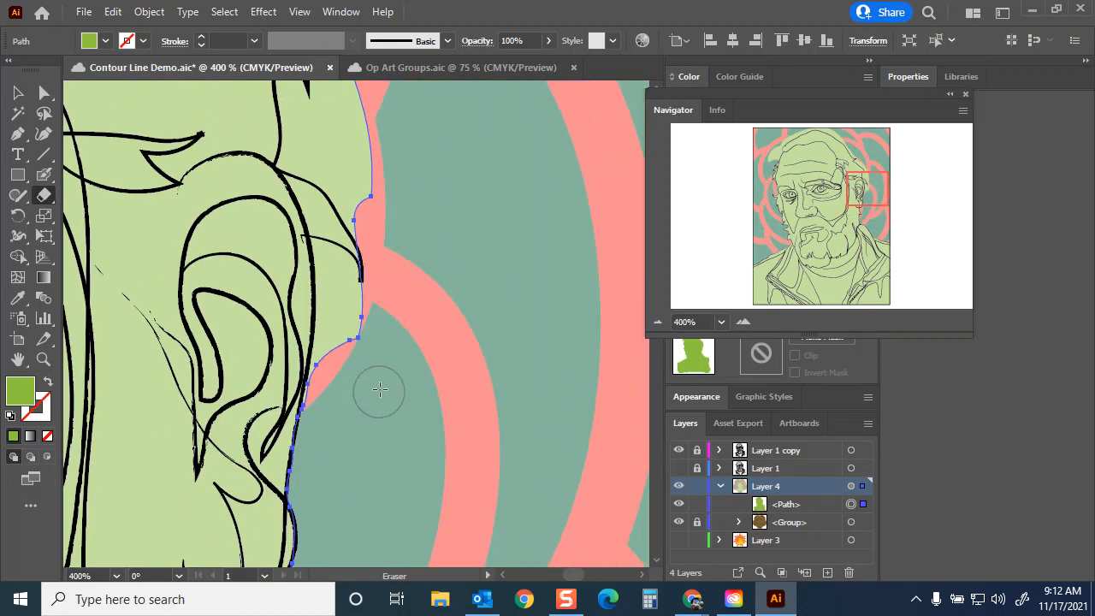
click(335, 274)
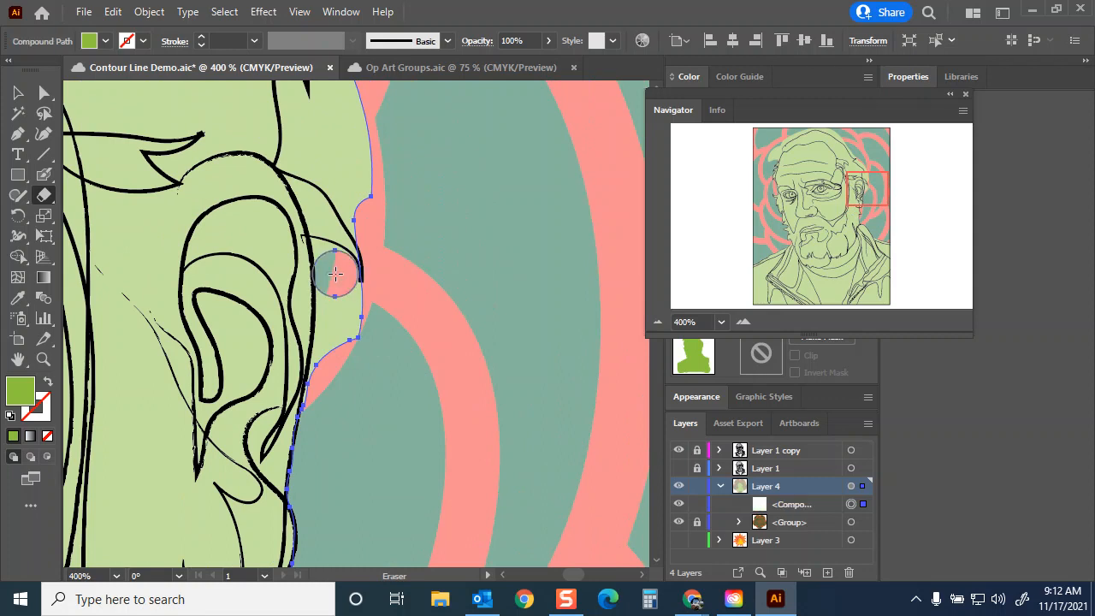
mouse_move(337, 282)
mouse_down()
mouse_move(354, 307)
mouse_move(337, 326)
mouse_move(322, 444)
mouse_up()
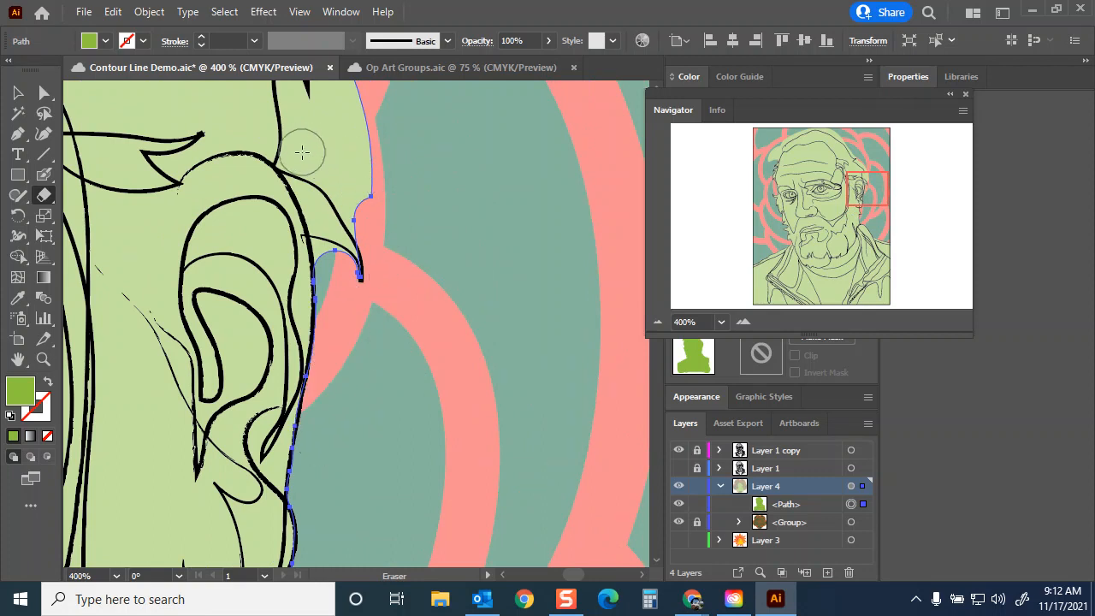
Erase the green above the pointed hair tuft behind the ear, including the notch beneath the next hair point
mouse_move(308, 154)
mouse_down()
mouse_move(354, 177)
mouse_move(367, 220)
mouse_move(415, 274)
mouse_up()
scroll(414, 201, up, 2)
scroll(414, 201, up, 2)
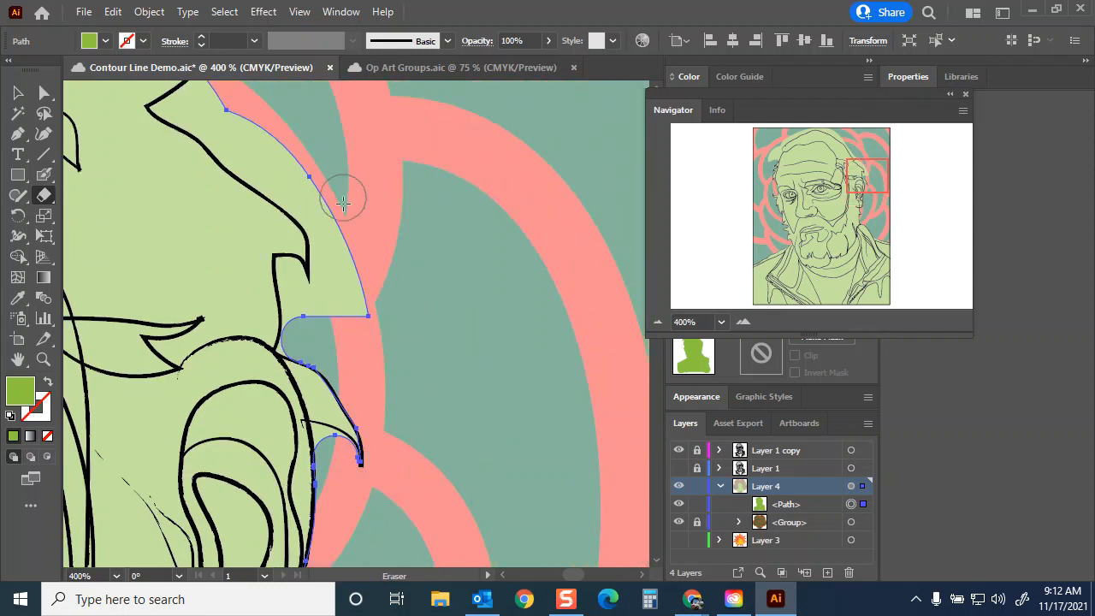
mouse_move(330, 297)
mouse_down()
mouse_move(335, 251)
mouse_move(362, 301)
mouse_move(306, 310)
mouse_up()
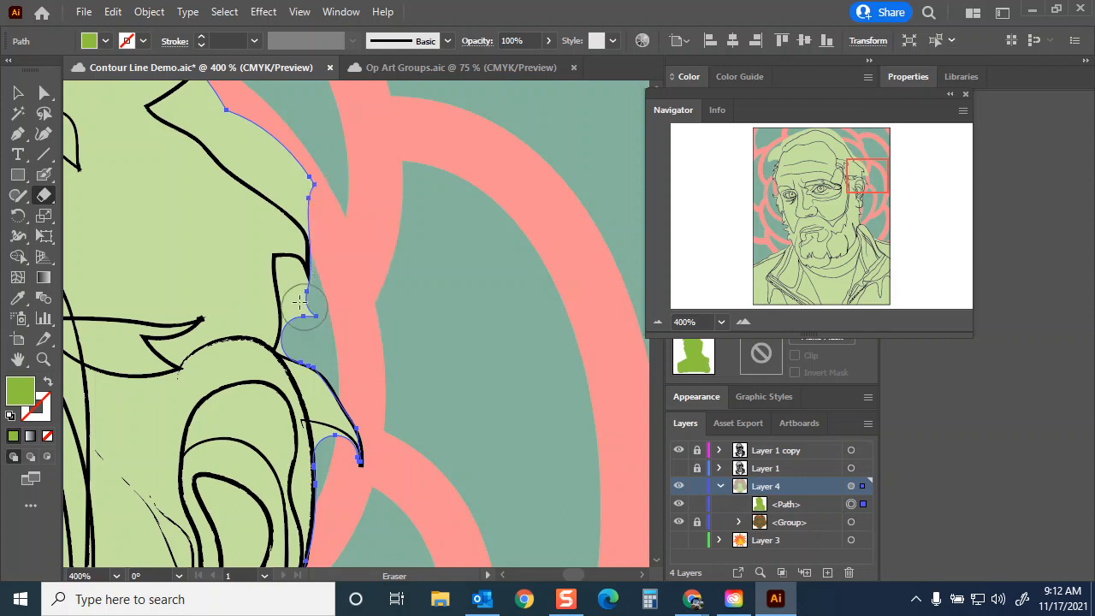
mouse_move(293, 268)
mouse_down()
mouse_move(318, 316)
mouse_move(288, 273)
mouse_up()
drag(304, 315, 287, 344)
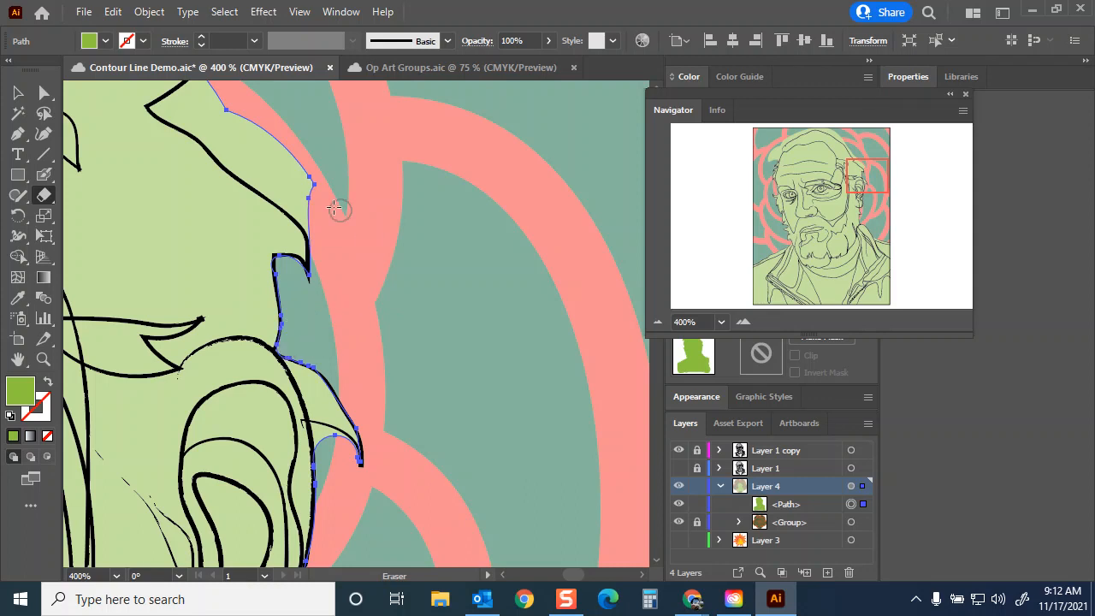
key(p)
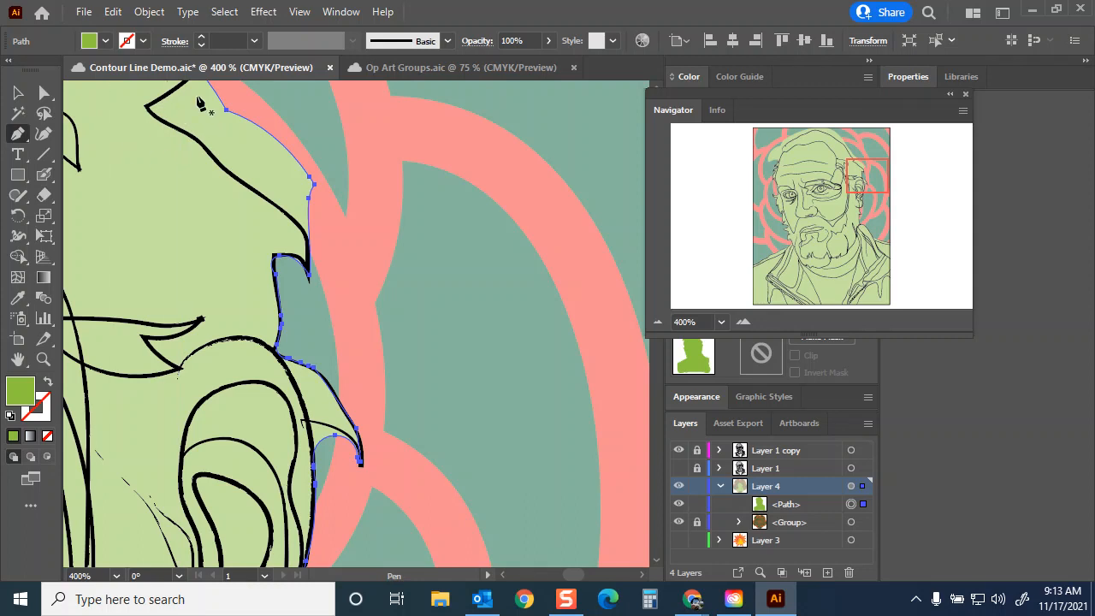
key(shift+b)
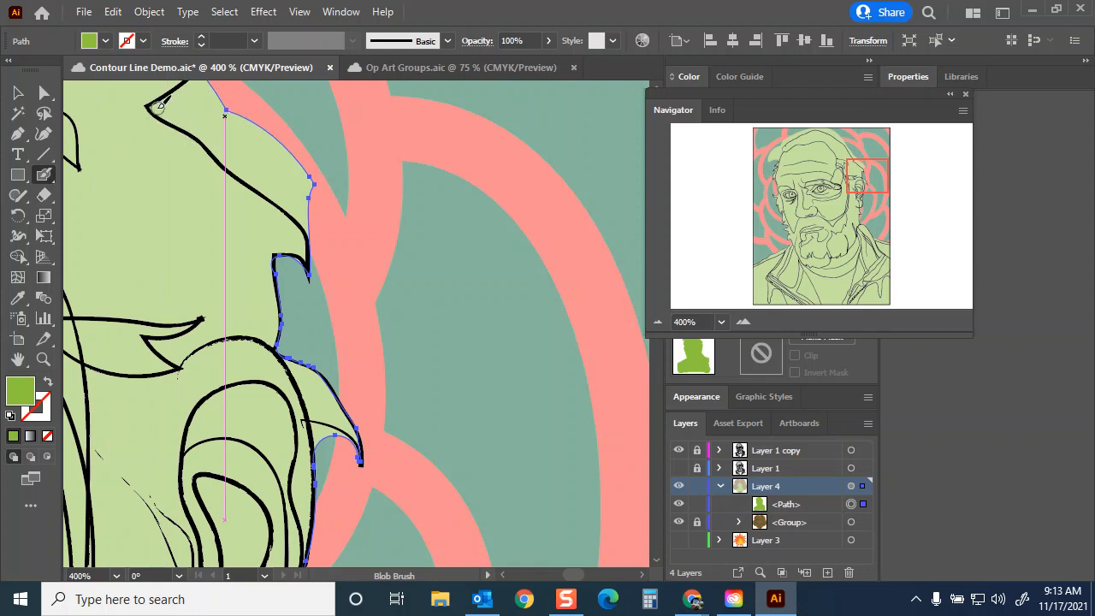
drag(155, 104, 286, 105)
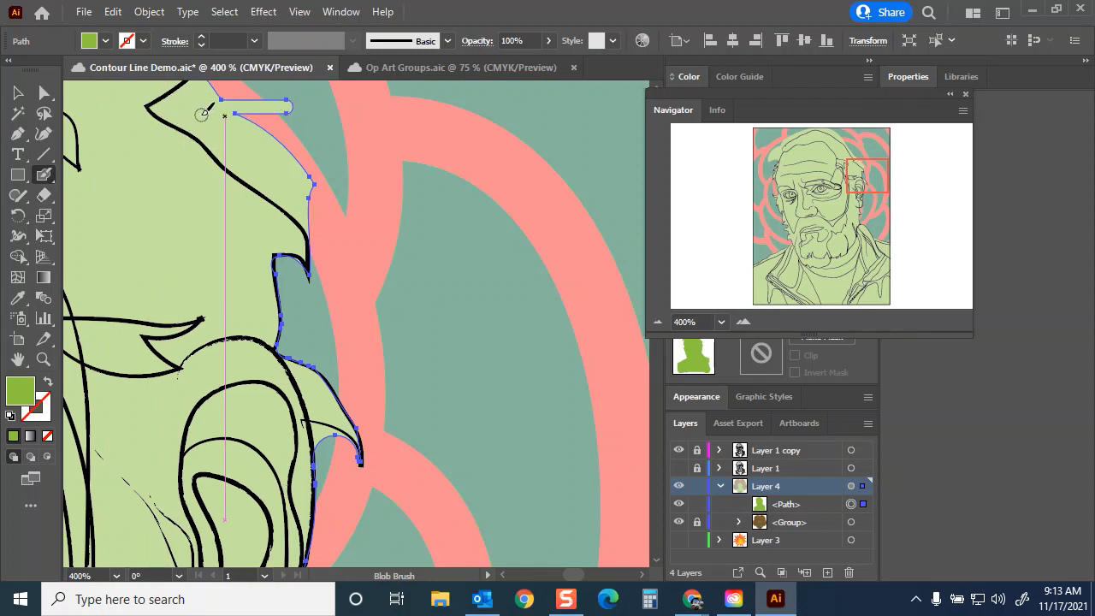
Erase the green outside the right-hand hair contour, from the upper notch down to the hair point above the ear
key(shift+e)
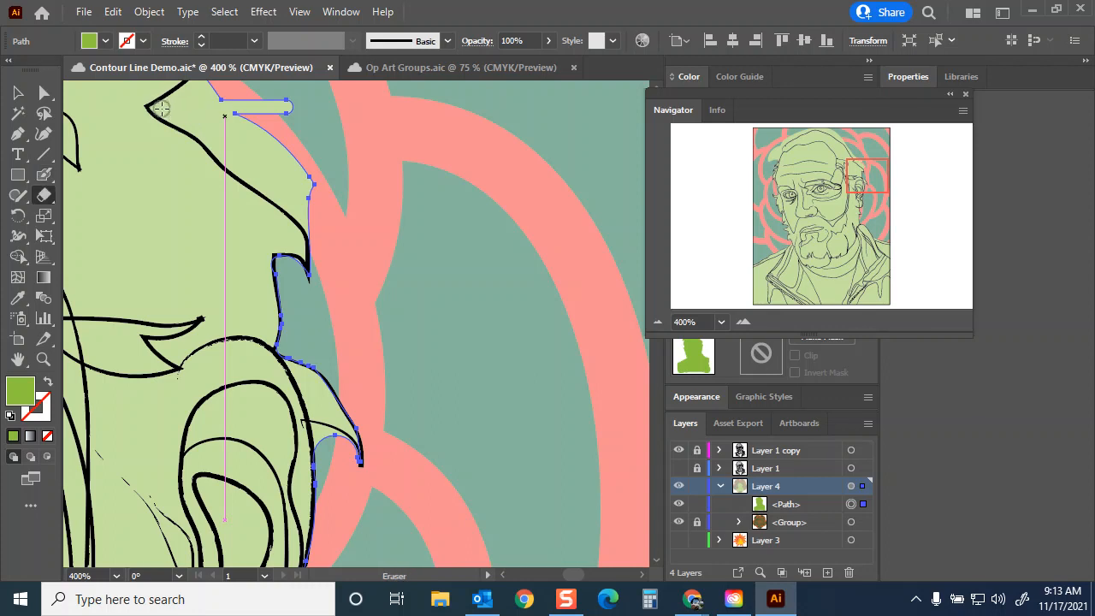
drag(156, 105, 323, 106)
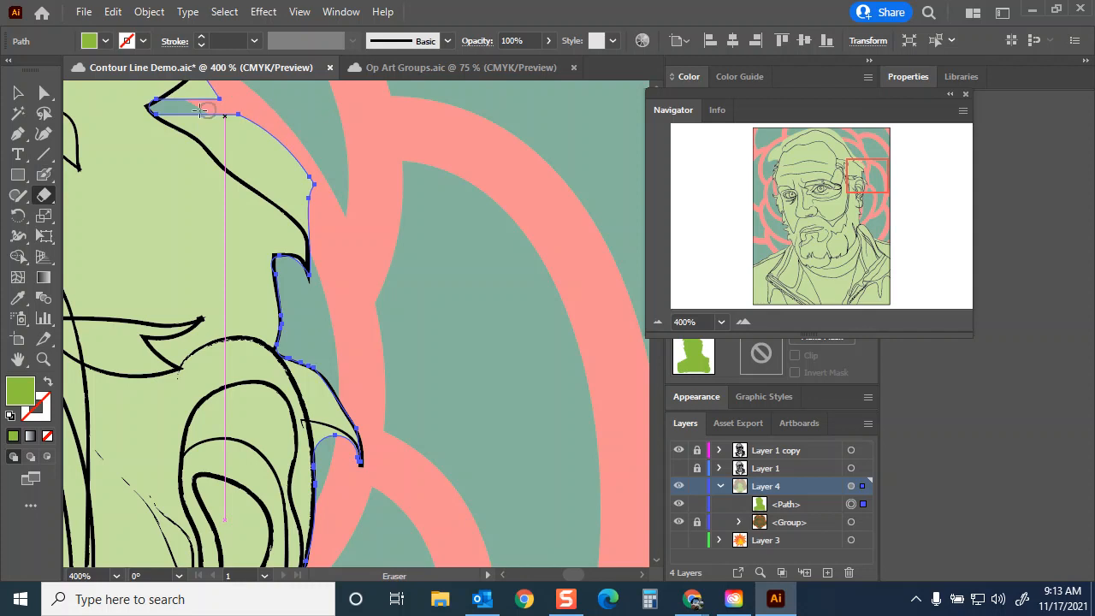
drag(170, 102, 276, 97)
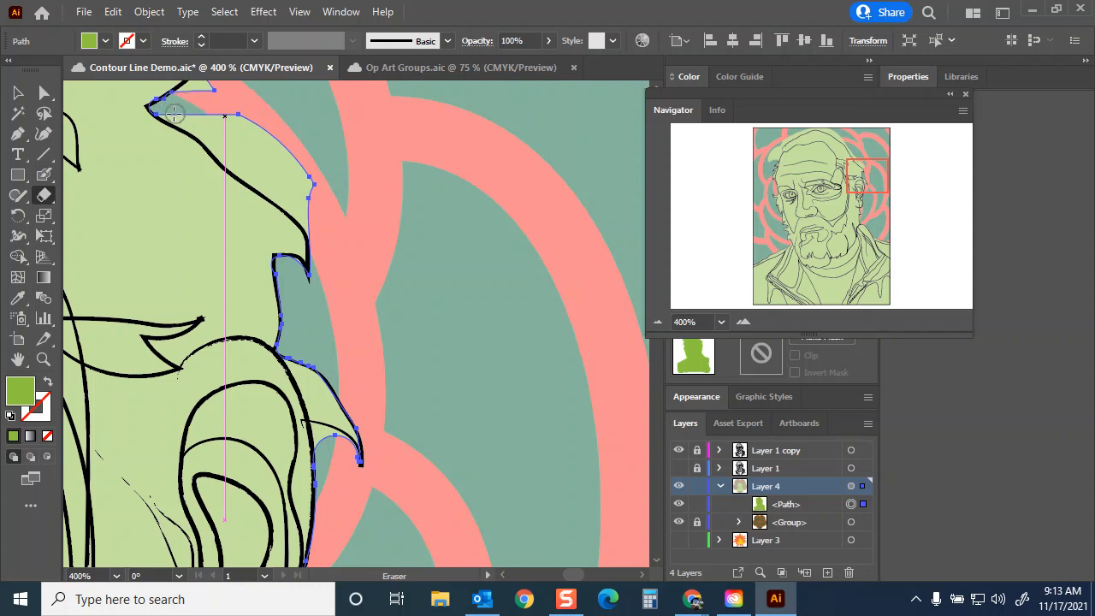
mouse_move(215, 117)
mouse_down()
mouse_move(180, 122)
mouse_move(304, 135)
mouse_move(255, 139)
mouse_up()
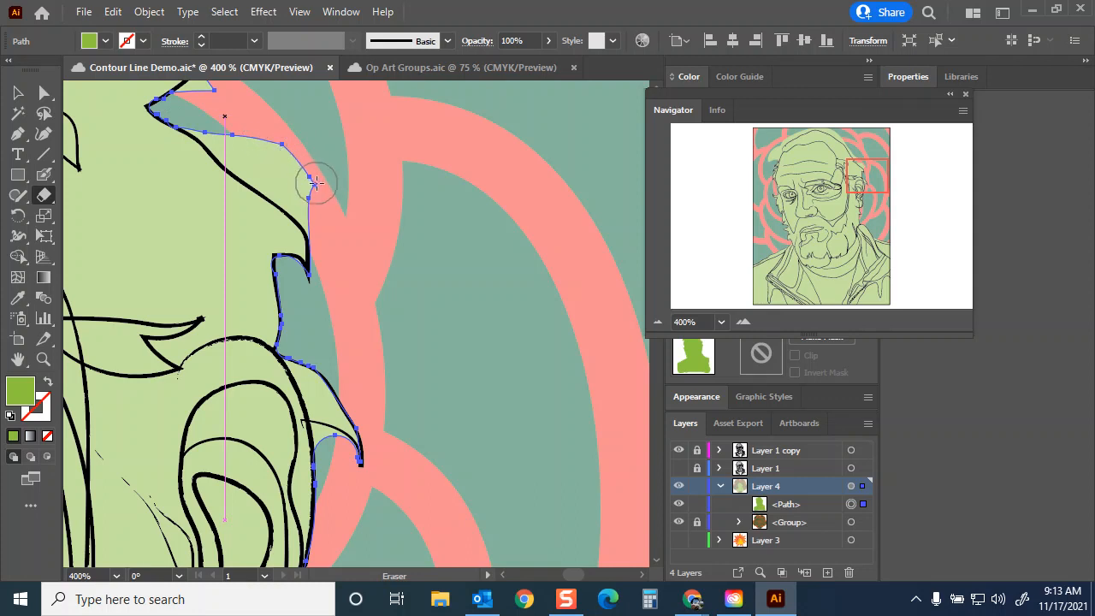
drag(342, 213, 277, 148)
drag(233, 120, 326, 197)
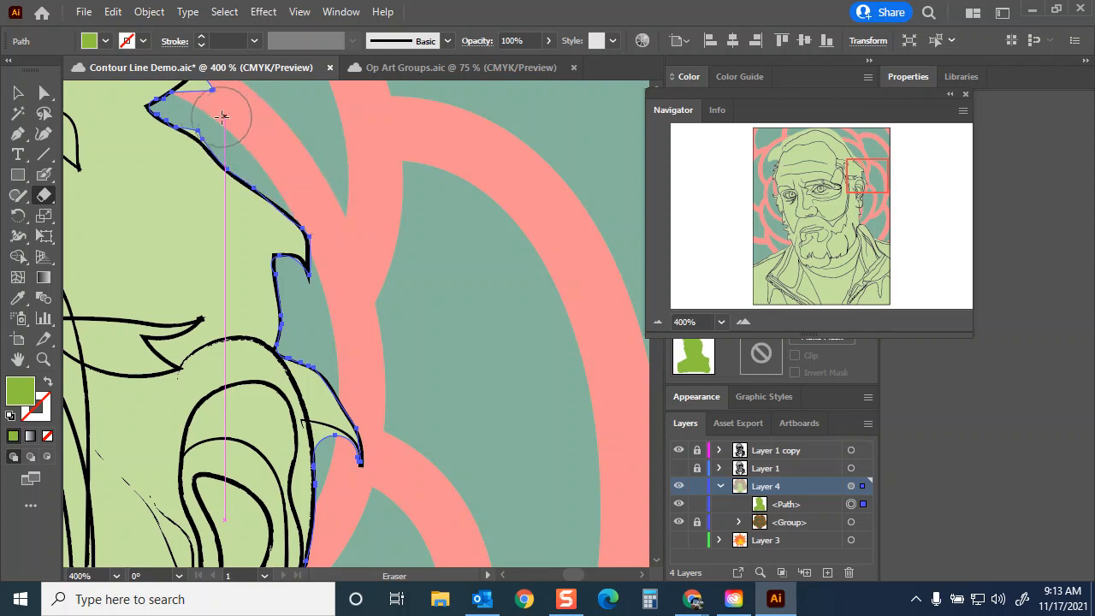
drag(199, 111, 245, 146)
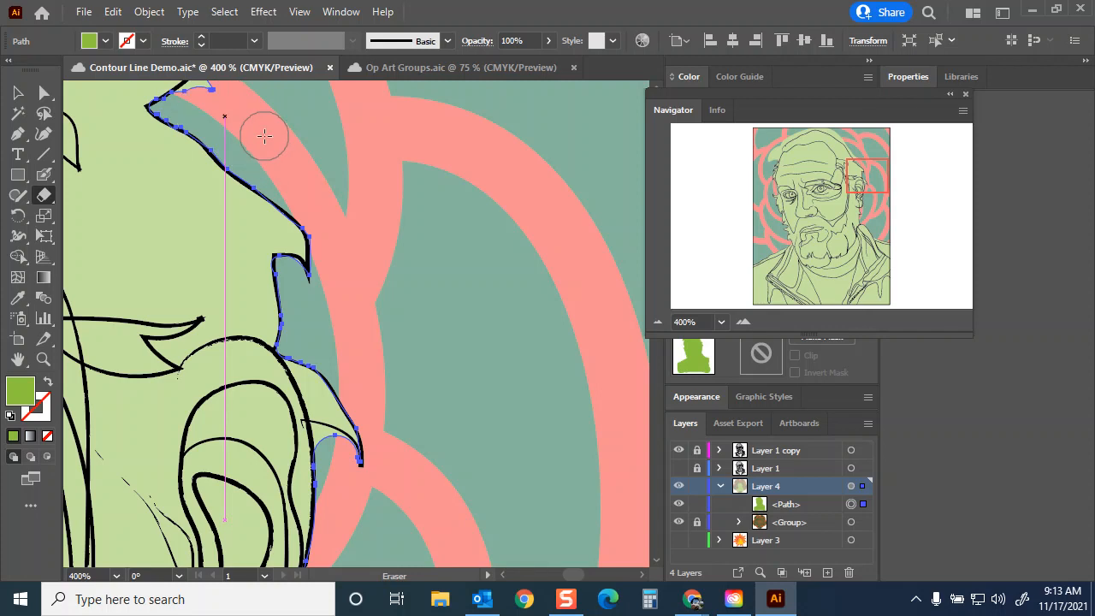
Erase the green from the rest of the upper hair notch and outside the right-hand head contour up toward the crown
scroll(269, 171, up, 3)
drag(189, 249, 202, 240)
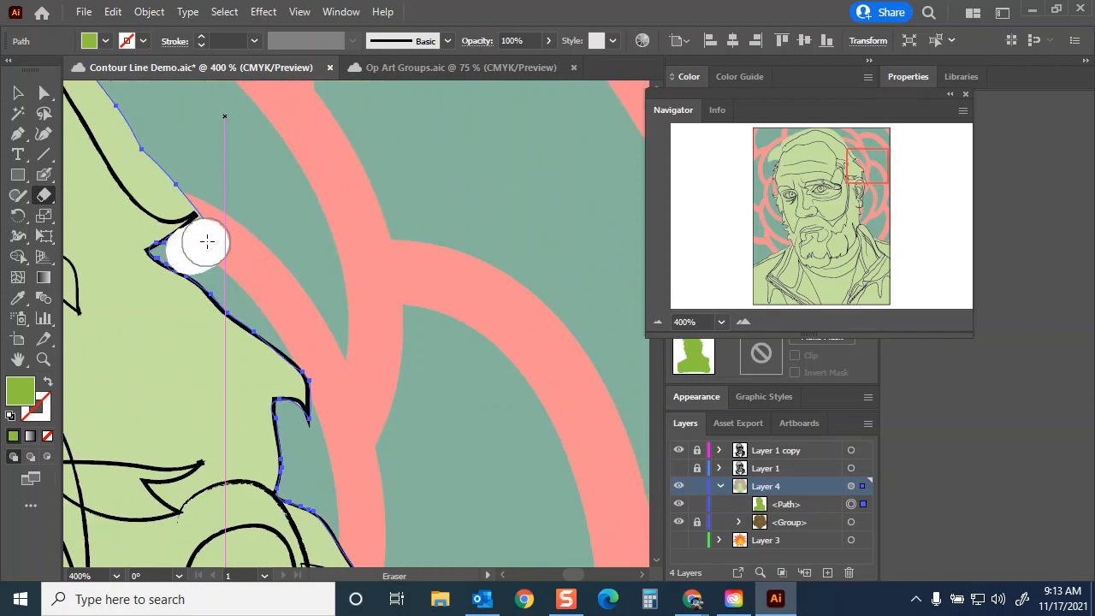
mouse_move(171, 185)
mouse_down()
mouse_move(200, 184)
mouse_move(167, 196)
mouse_move(157, 186)
mouse_move(121, 125)
mouse_up()
mouse_move(147, 166)
mouse_down()
mouse_move(122, 146)
mouse_move(107, 98)
mouse_move(459, 362)
mouse_move(424, 352)
mouse_move(431, 364)
mouse_move(352, 251)
mouse_move(170, 125)
mouse_up()
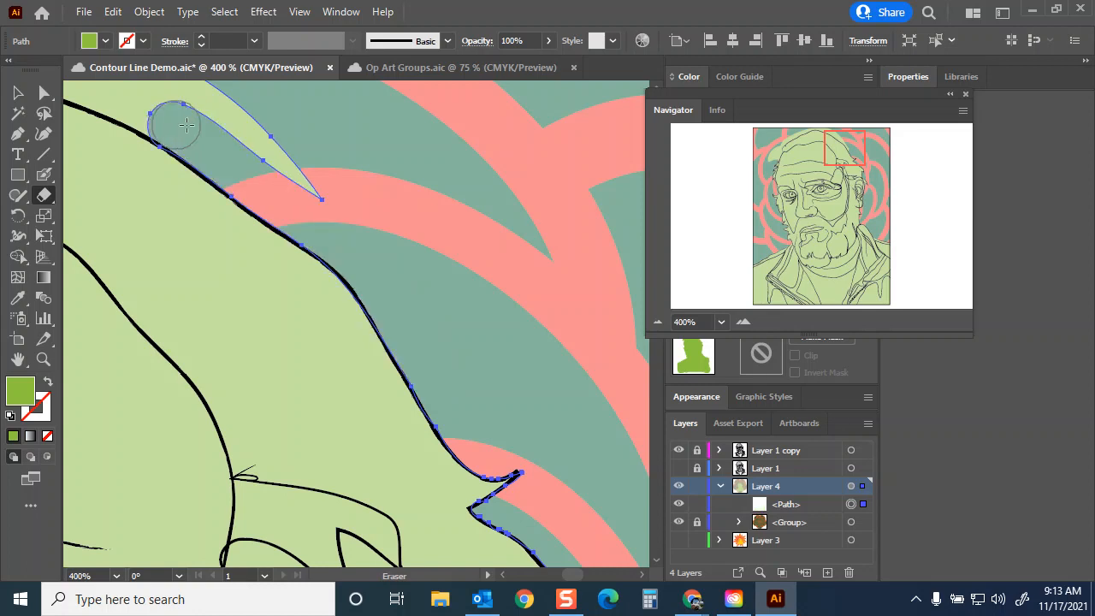
drag(355, 209, 197, 101)
mouse_move(308, 184)
mouse_down()
mouse_move(340, 185)
mouse_move(466, 325)
mouse_up()
drag(462, 266, 253, 182)
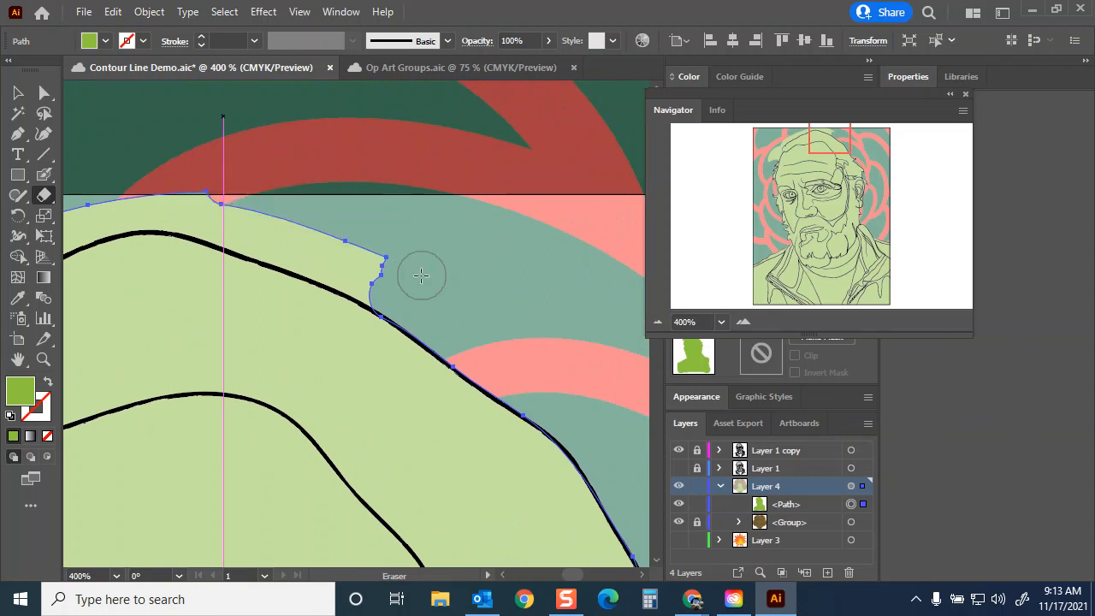
Erase the green above the crown, following the head contour across the top of the portrait
drag(422, 277, 248, 206)
mouse_move(396, 295)
mouse_down()
mouse_move(188, 202)
mouse_move(86, 208)
mouse_up()
mouse_move(189, 186)
mouse_down()
mouse_move(459, 167)
mouse_move(220, 241)
mouse_up()
mouse_move(351, 200)
mouse_down()
mouse_move(259, 248)
mouse_move(137, 264)
mouse_up()
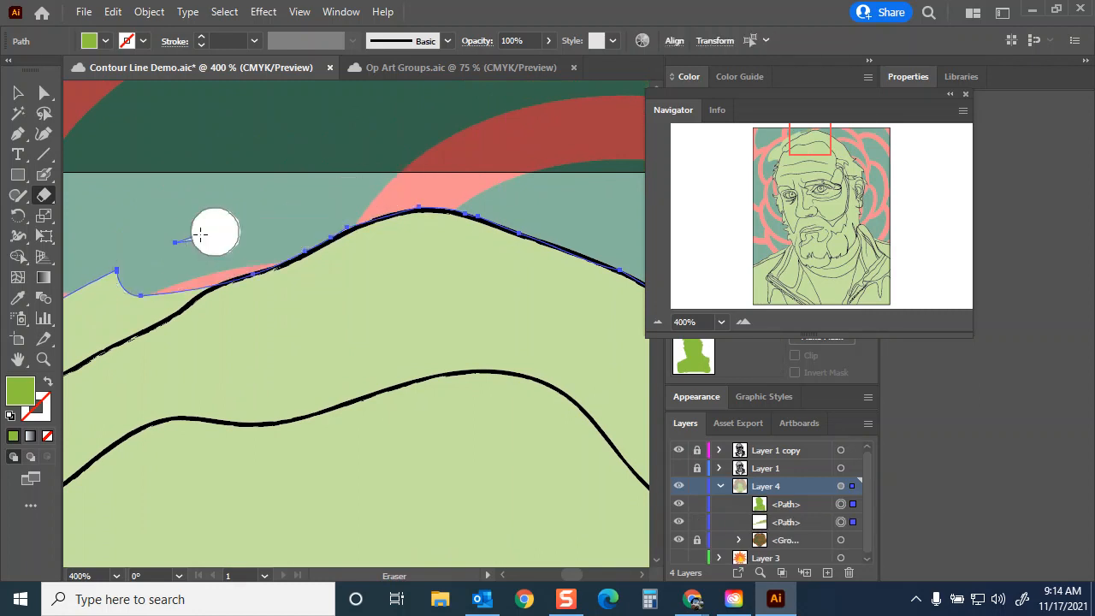
mouse_move(206, 237)
mouse_down()
mouse_move(427, 141)
mouse_move(362, 206)
mouse_move(324, 179)
mouse_up()
mouse_move(398, 171)
mouse_down()
mouse_move(428, 118)
mouse_move(215, 207)
mouse_move(167, 261)
mouse_up()
Erase the green outside the upper left-hand head contour, down past the small hair notch to the side hair tufts
drag(367, 144, 210, 233)
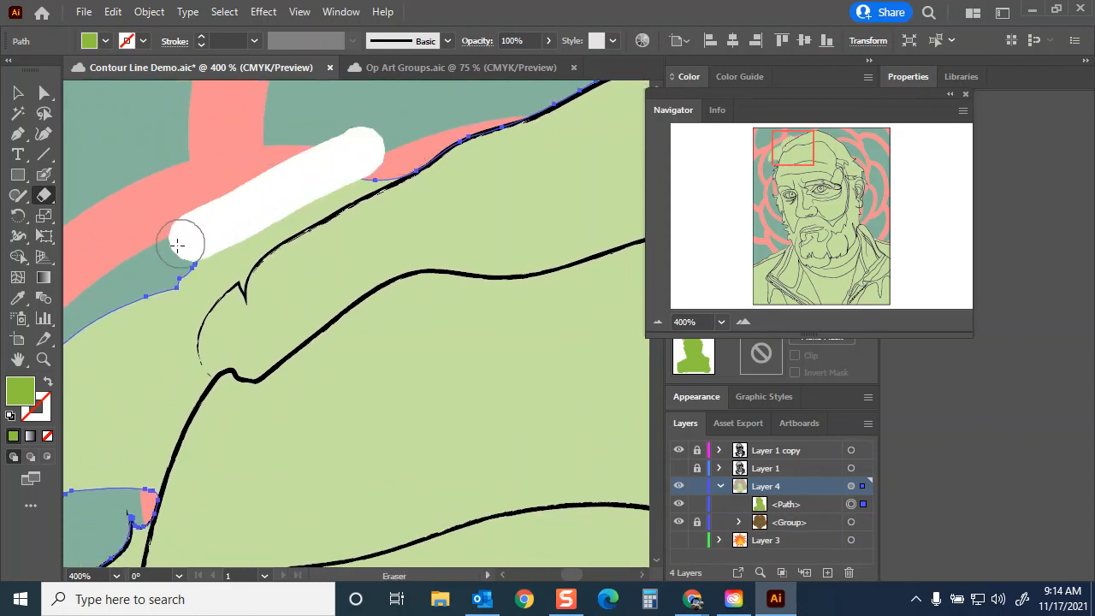
mouse_move(402, 149)
mouse_down()
mouse_move(282, 202)
mouse_move(281, 220)
mouse_move(152, 287)
mouse_up()
mouse_move(245, 208)
mouse_down()
mouse_move(342, 183)
mouse_move(232, 214)
mouse_move(107, 435)
mouse_up()
drag(201, 220, 122, 367)
mouse_move(353, 127)
mouse_down()
mouse_move(308, 159)
mouse_move(232, 298)
mouse_up()
mouse_move(304, 184)
mouse_down()
mouse_move(276, 261)
mouse_move(186, 353)
mouse_move(201, 272)
mouse_move(139, 399)
mouse_move(219, 347)
mouse_move(243, 378)
mouse_move(258, 342)
mouse_up()
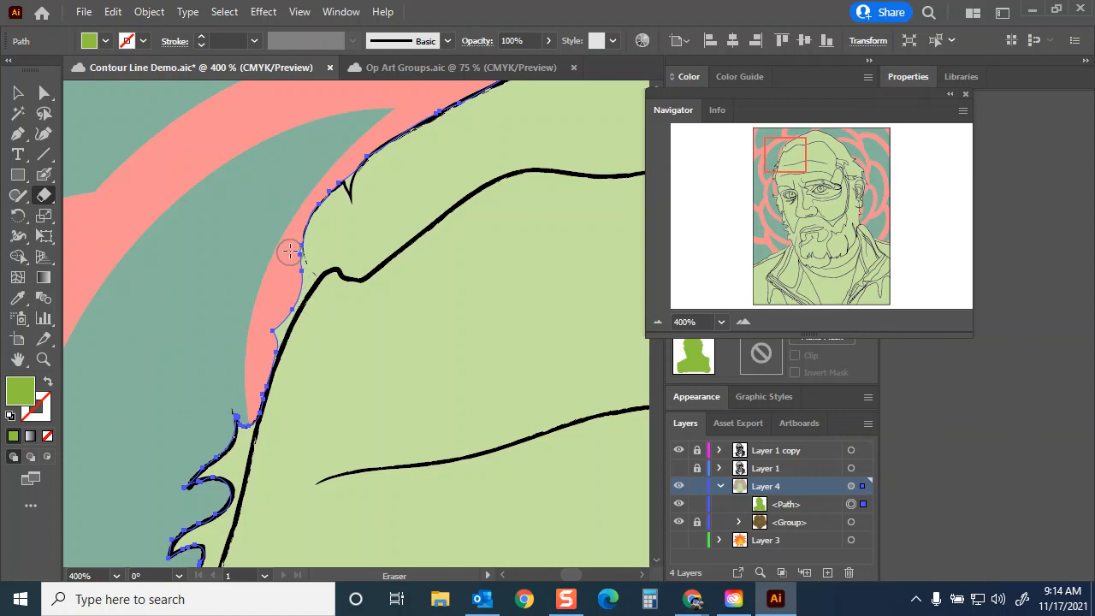
mouse_move(291, 247)
mouse_down()
mouse_move(308, 283)
mouse_move(255, 381)
mouse_up()
drag(343, 176, 353, 158)
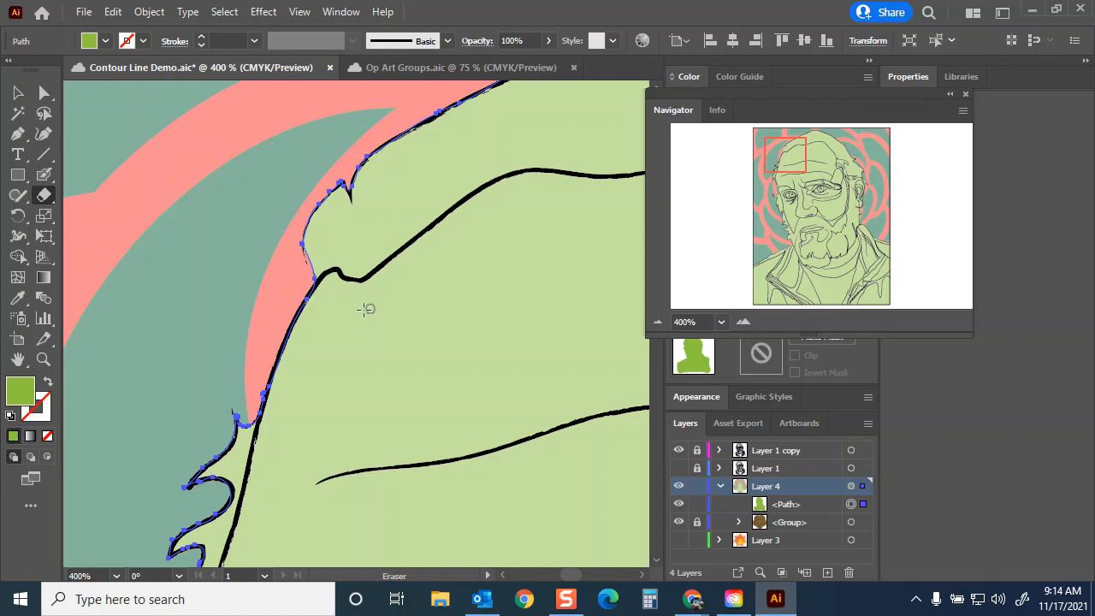
Fit the whole artboard in view and deselect the green silhouette
key(ctrl+0)
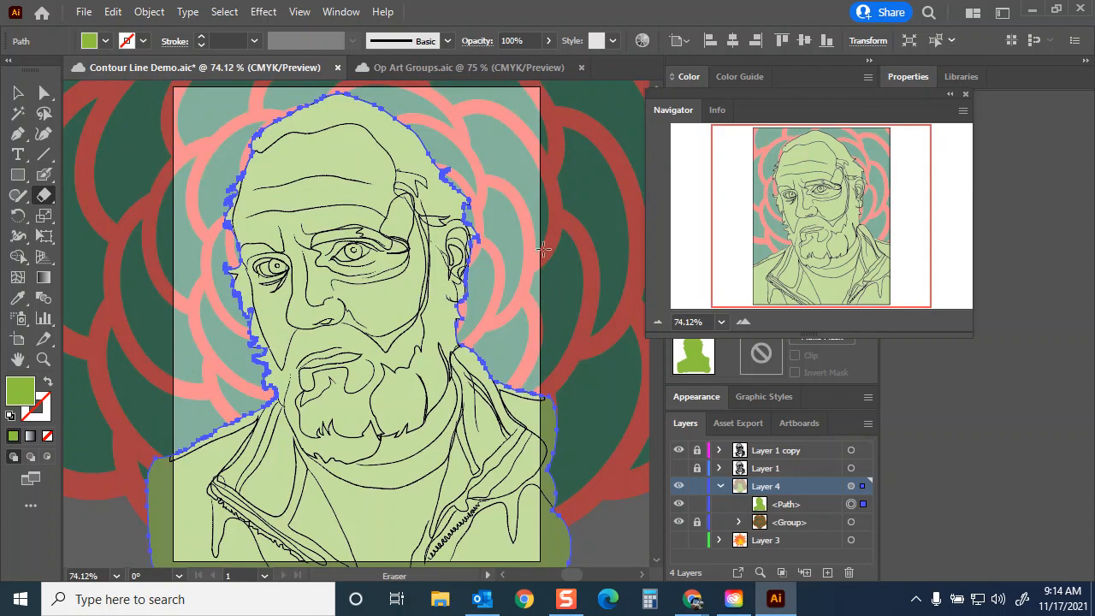
key(v)
key(ctrl+shift+a)
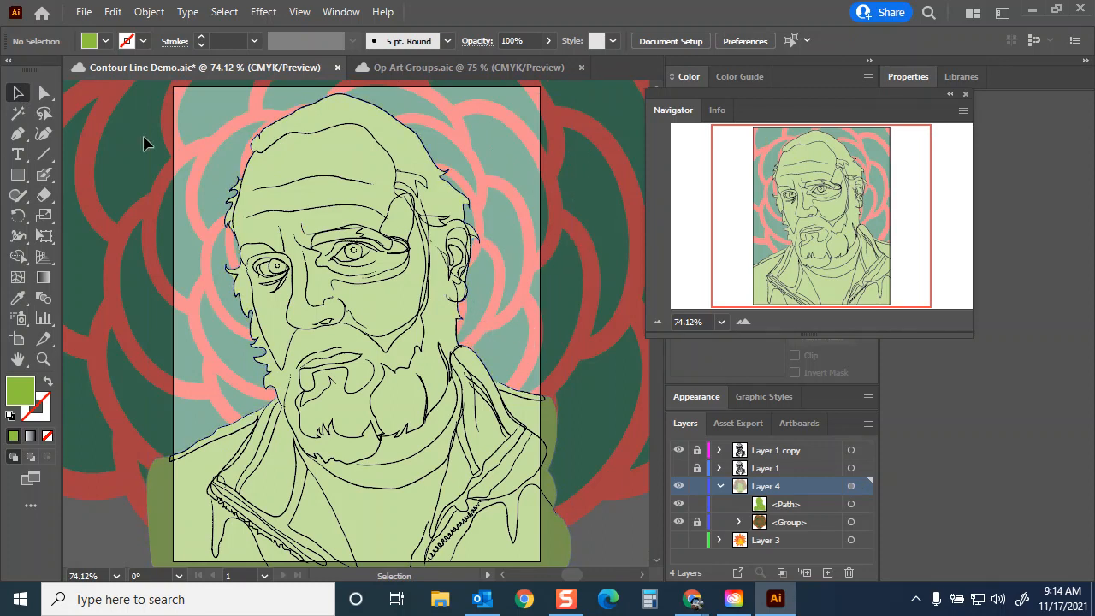
Save the document to Creative Cloud under the new name "Contour Line and Op Art Combo Demo"
click(84, 12)
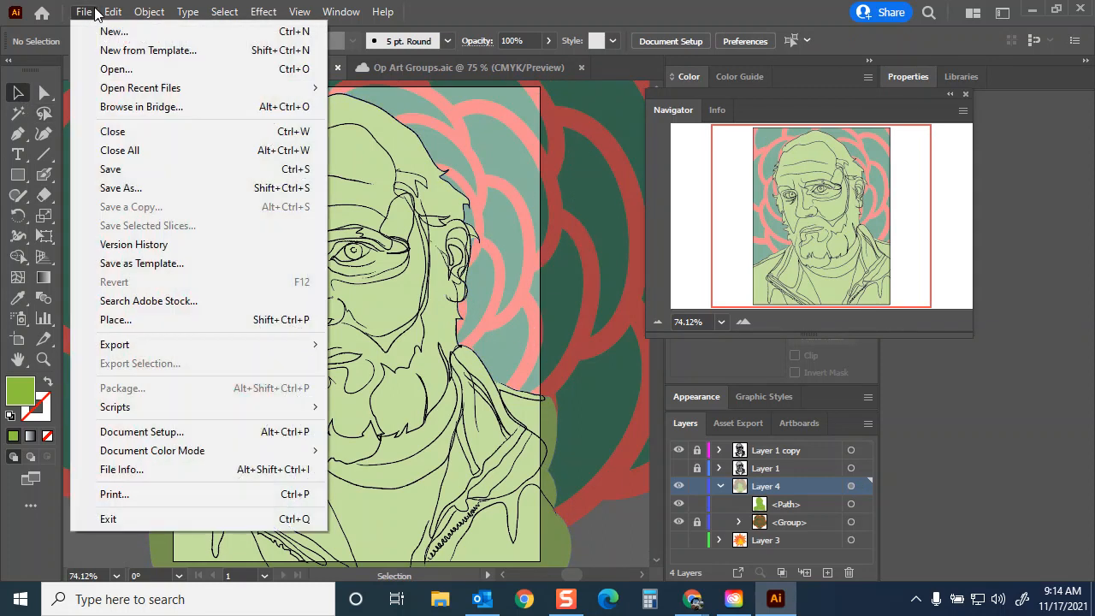
click(139, 190)
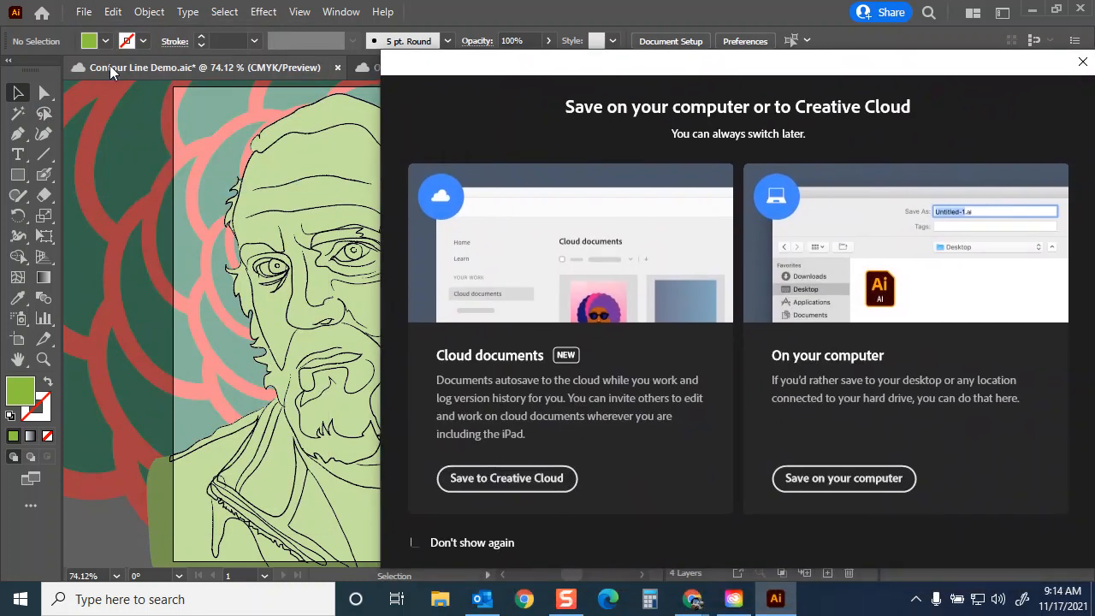
click(501, 478)
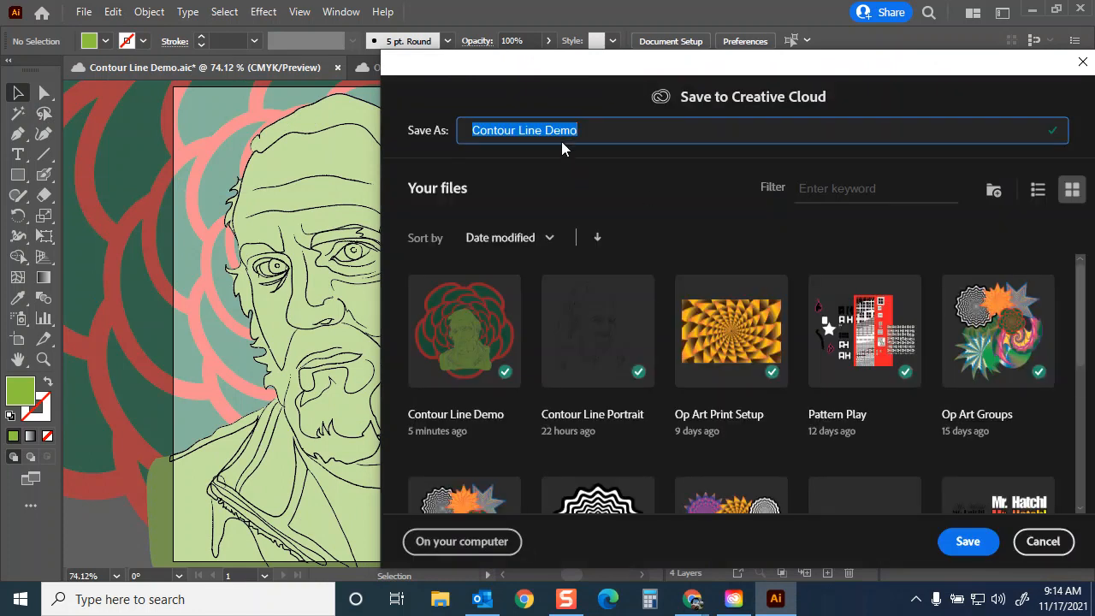
click(547, 130)
text(and )
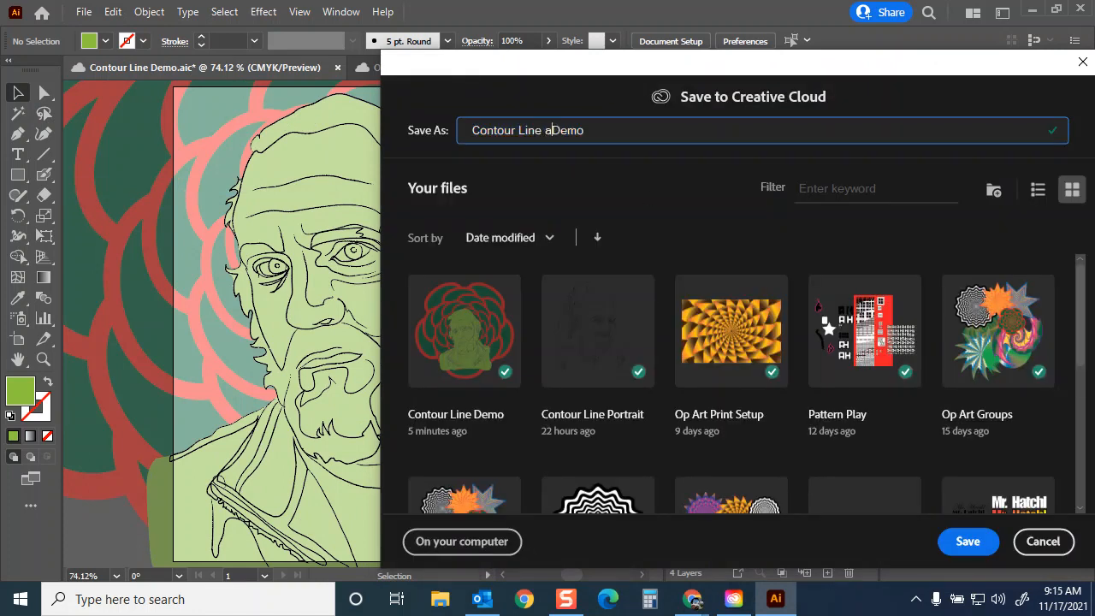
text(Op Art Combo)
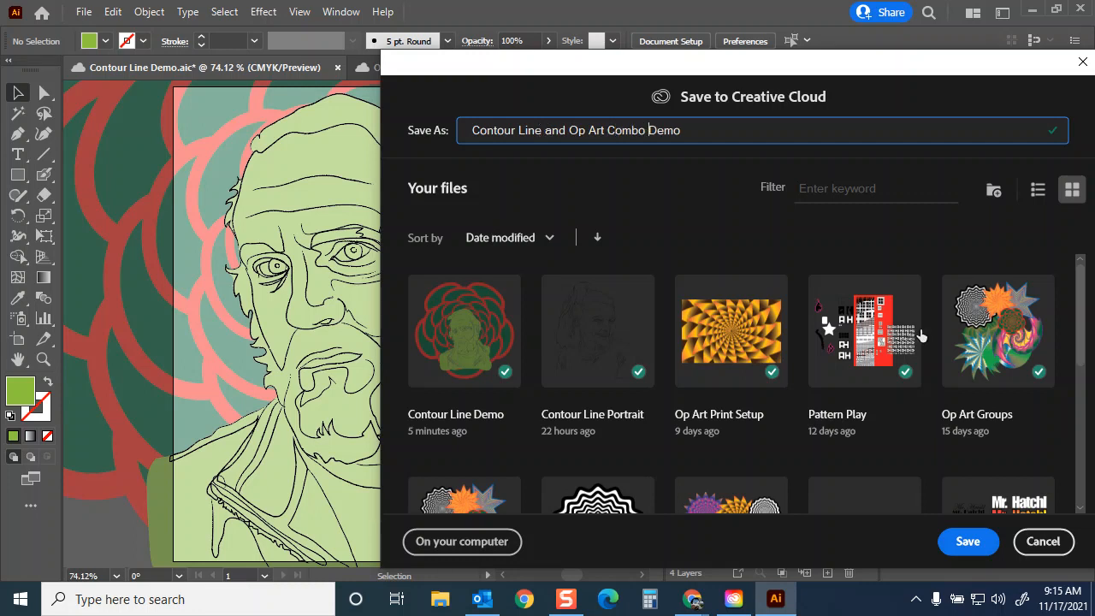
click(976, 541)
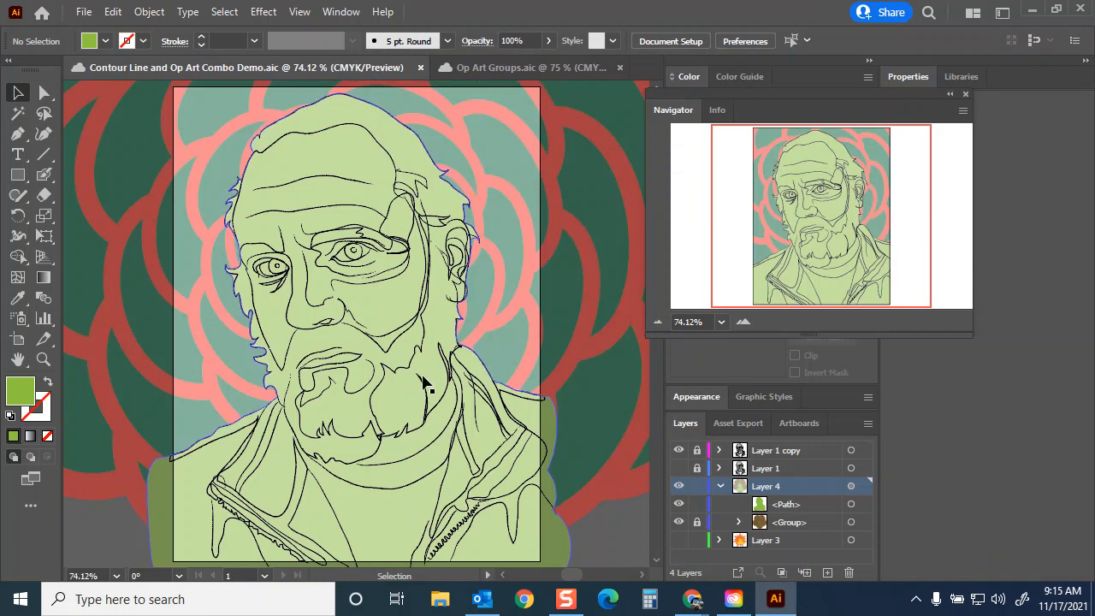
Erase the leftover green beneath the pointed hair tuft beside the left-hand eye
key(ctrl+equal)
key(ctrl+equal)
key(ctrl+equal)
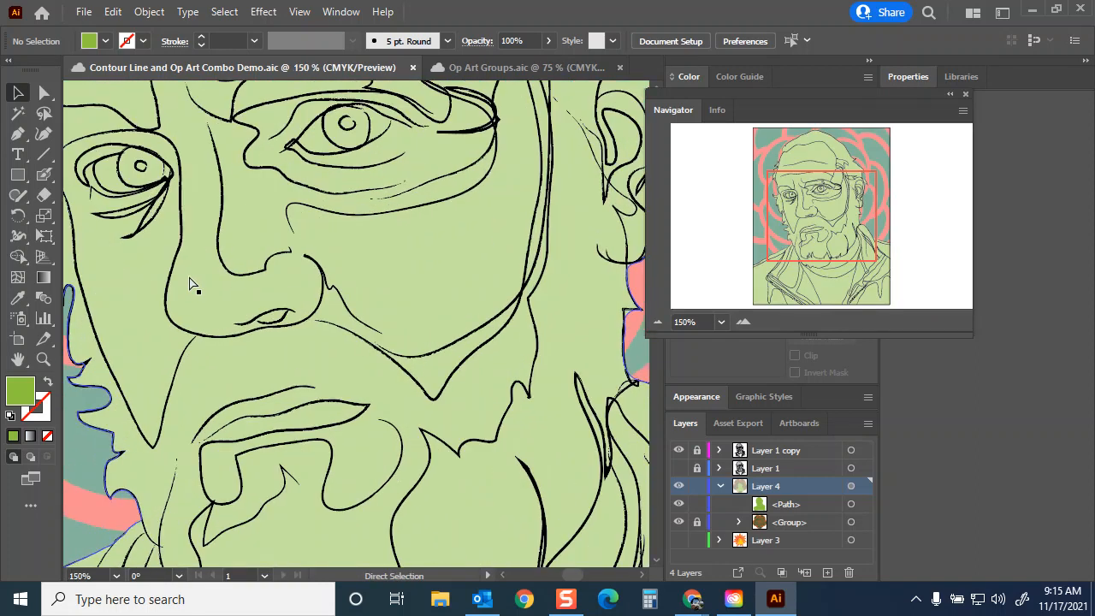
scroll(134, 208, left, 5)
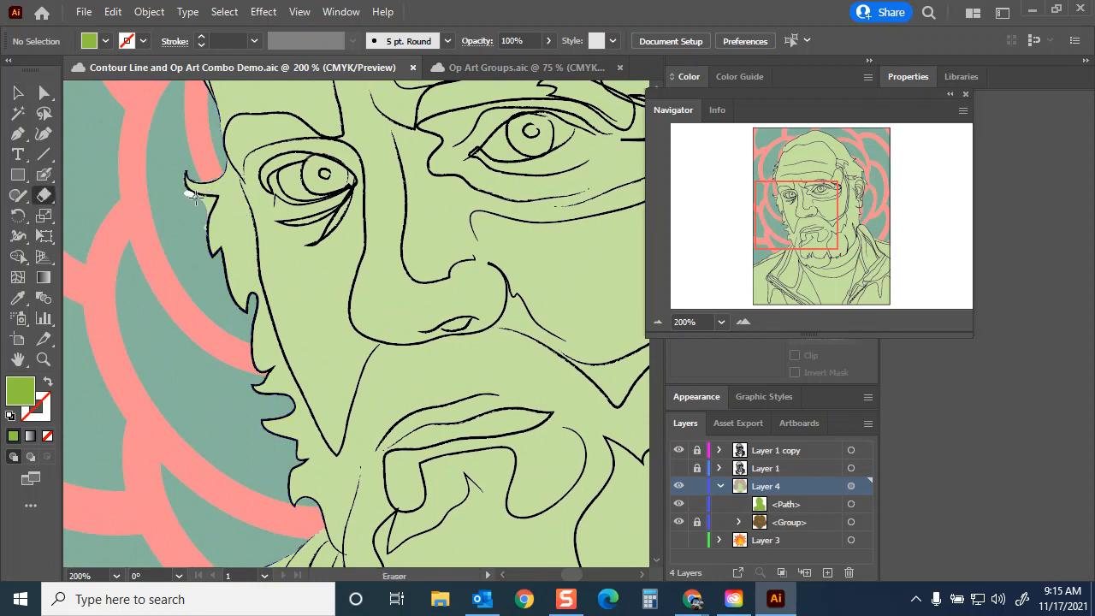
drag(203, 217, 208, 203)
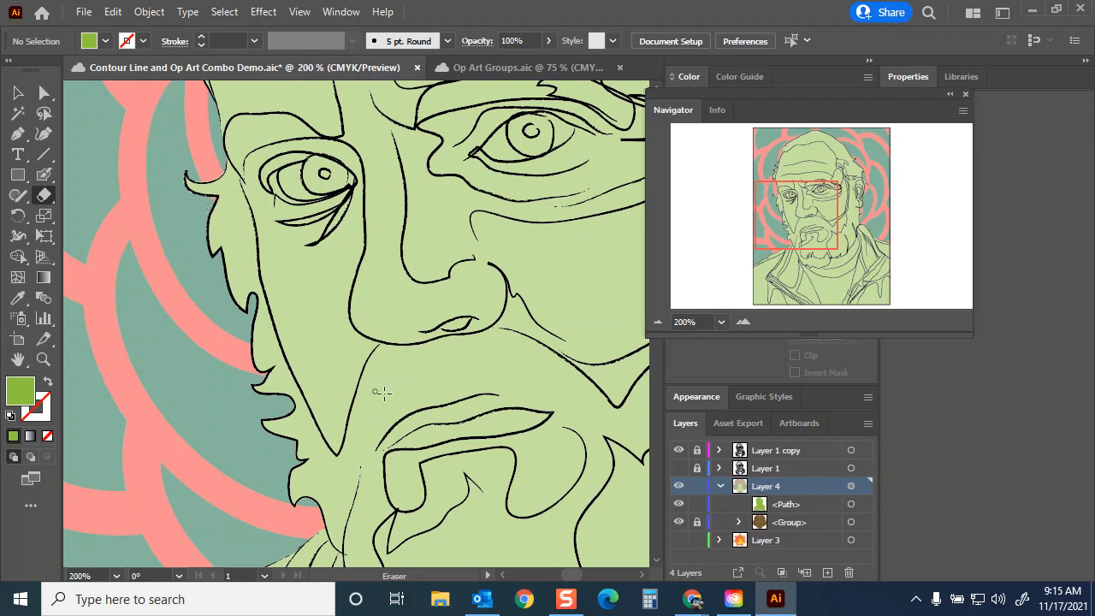
Erase the leftover green where the neck meets the right-hand jacket collar and beneath the pointed neck contour
drag(427, 375, 220, 242)
drag(502, 233, 420, 293)
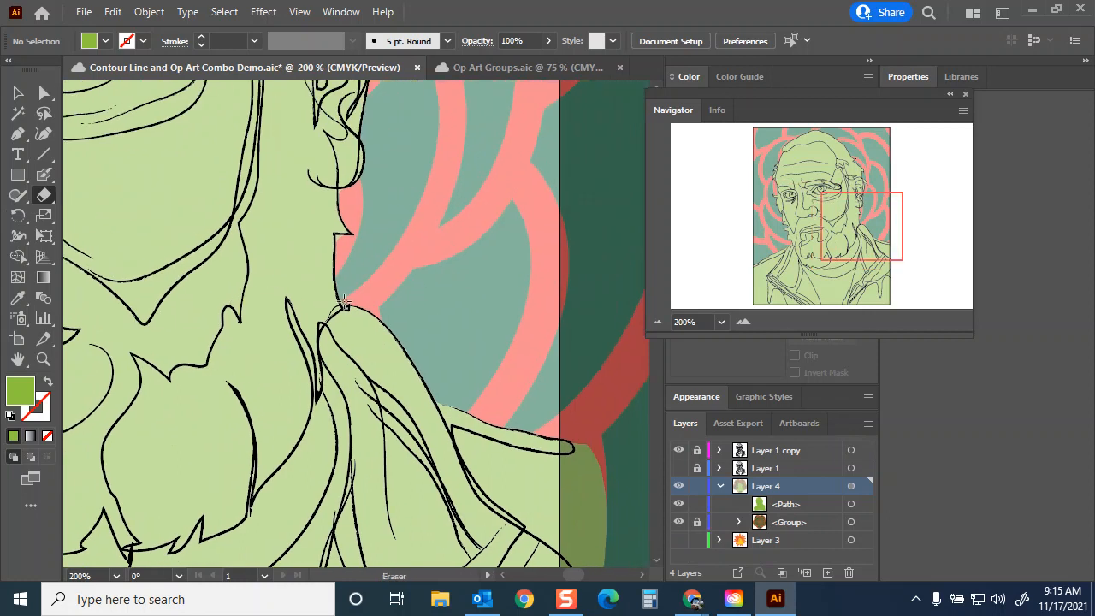
drag(344, 302, 347, 296)
drag(342, 237, 343, 241)
scroll(387, 199, up, 5)
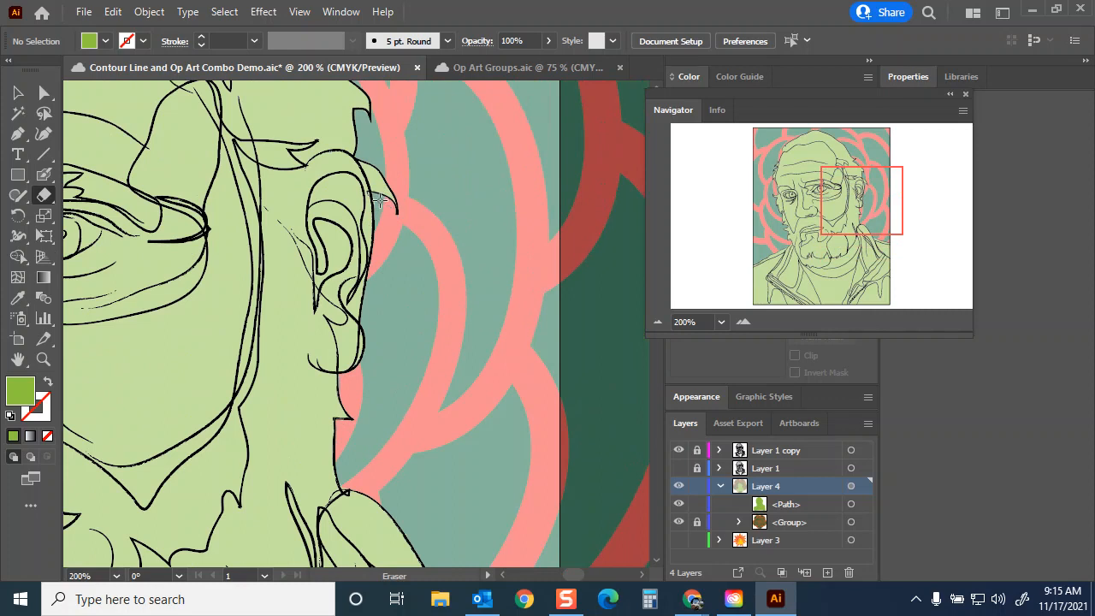
scroll(428, 197, up, 2)
scroll(438, 202, up, 3)
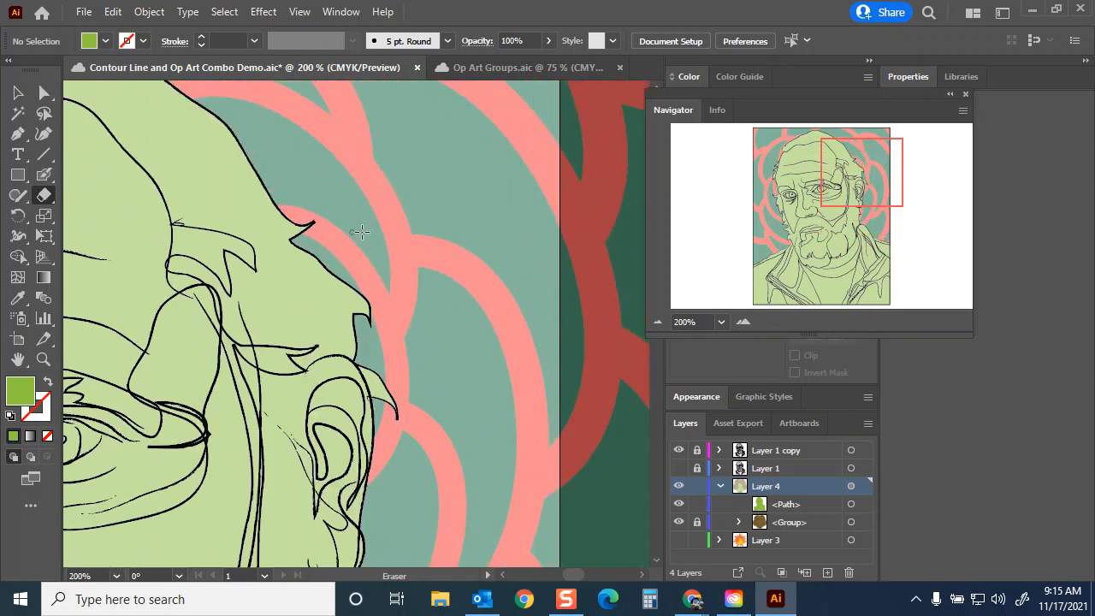
key(ctrl+0)
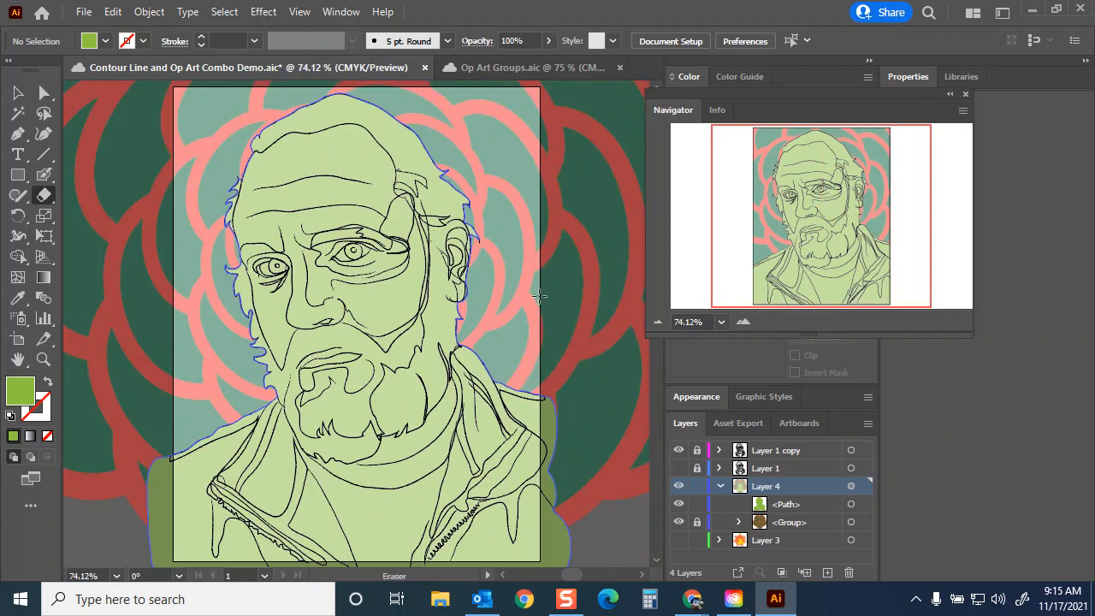
click(16, 91)
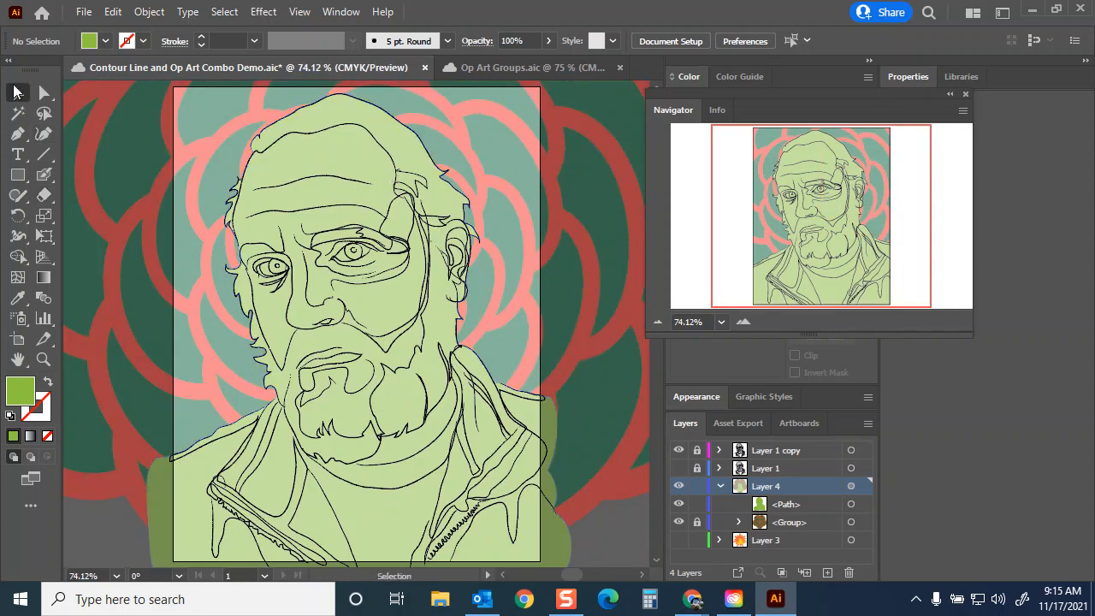
Save the document, and unlock and select the op art group in Layer 4
key(ctrl+s)
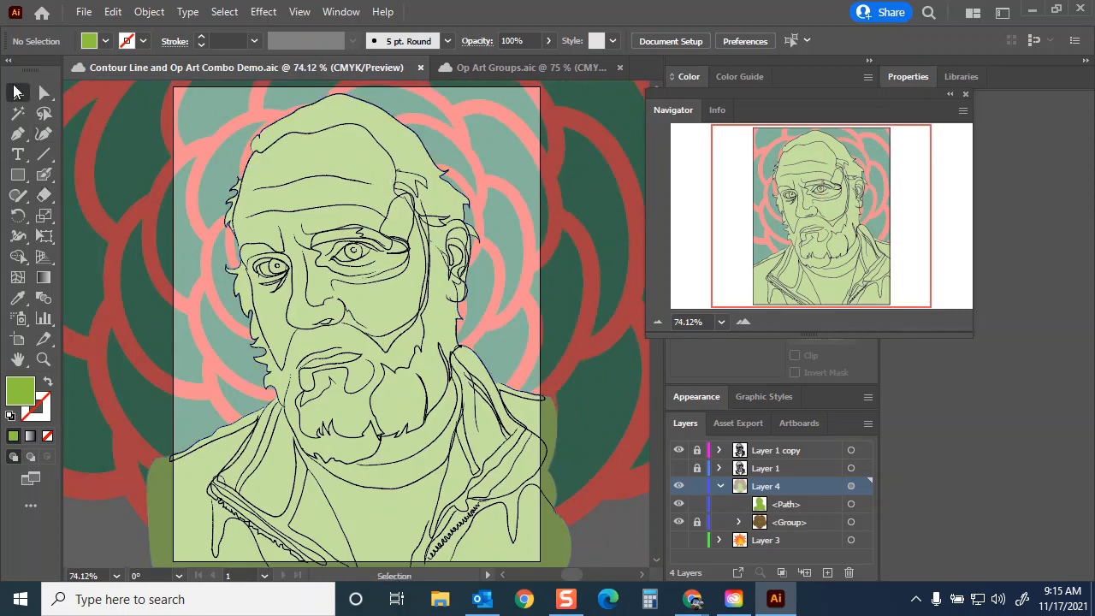
click(697, 523)
click(851, 522)
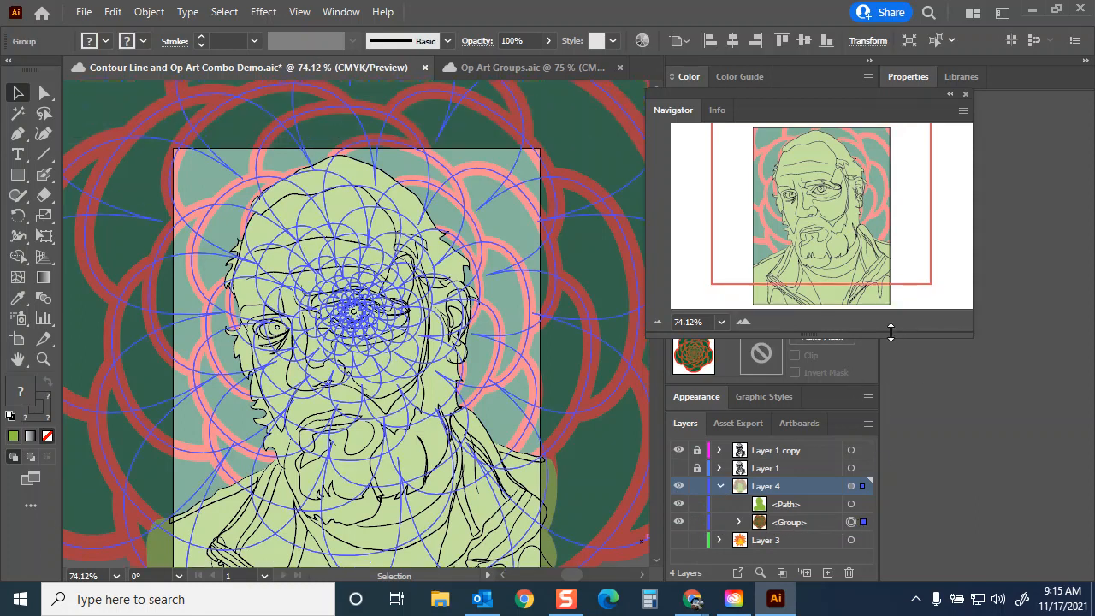
Dock the floating Navigator beneath Properties so it no longer covers the transparency settings
drag(670, 92, 971, 184)
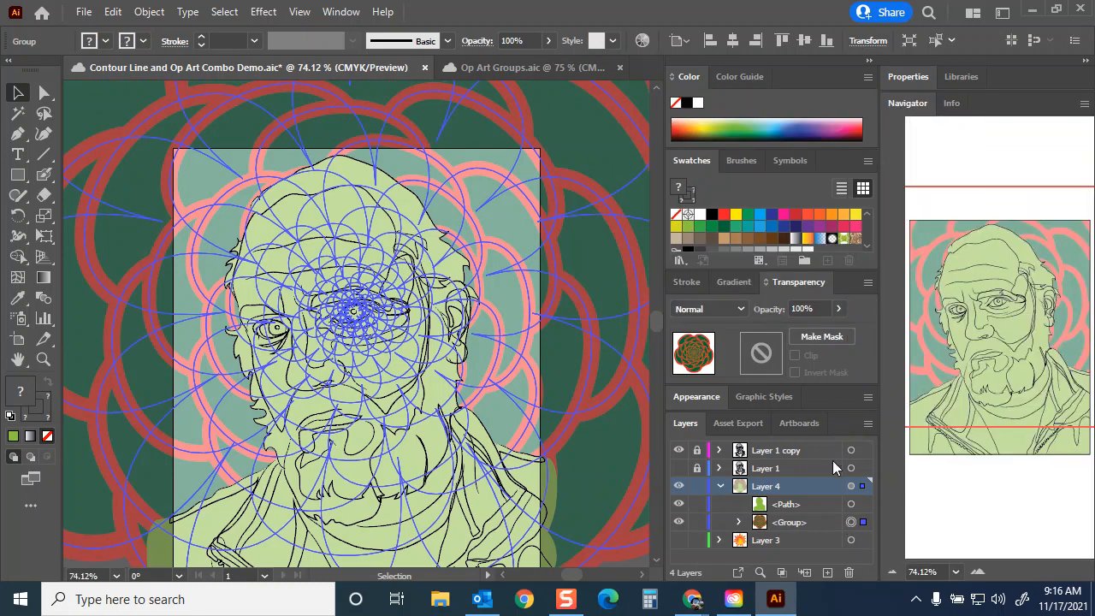
Examine the opacity settings of the op art group and the green silhouette in Layer 4
click(818, 309)
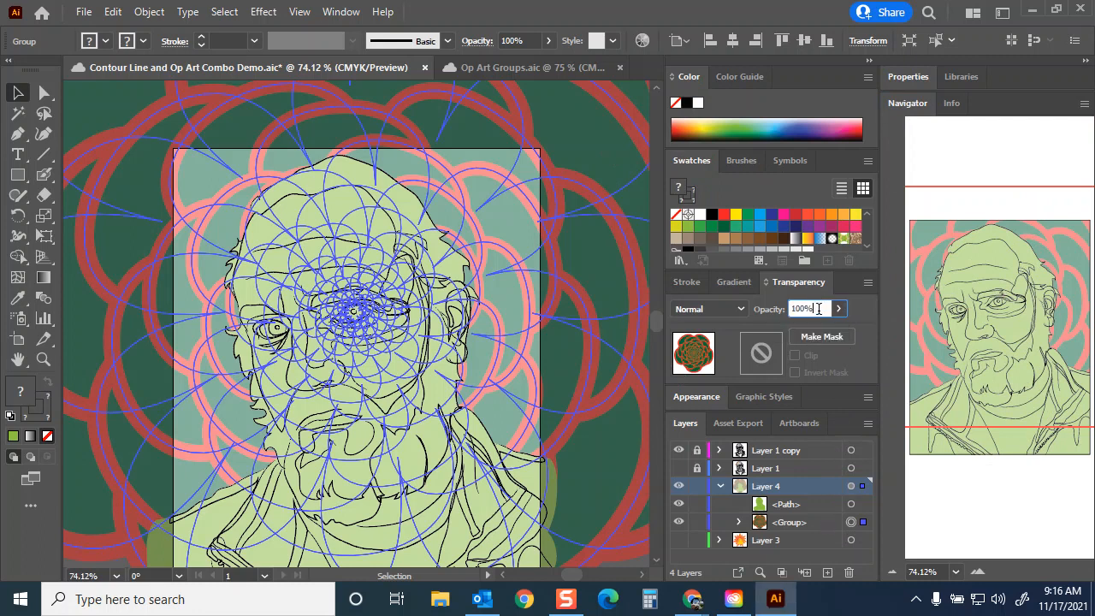
key(Return)
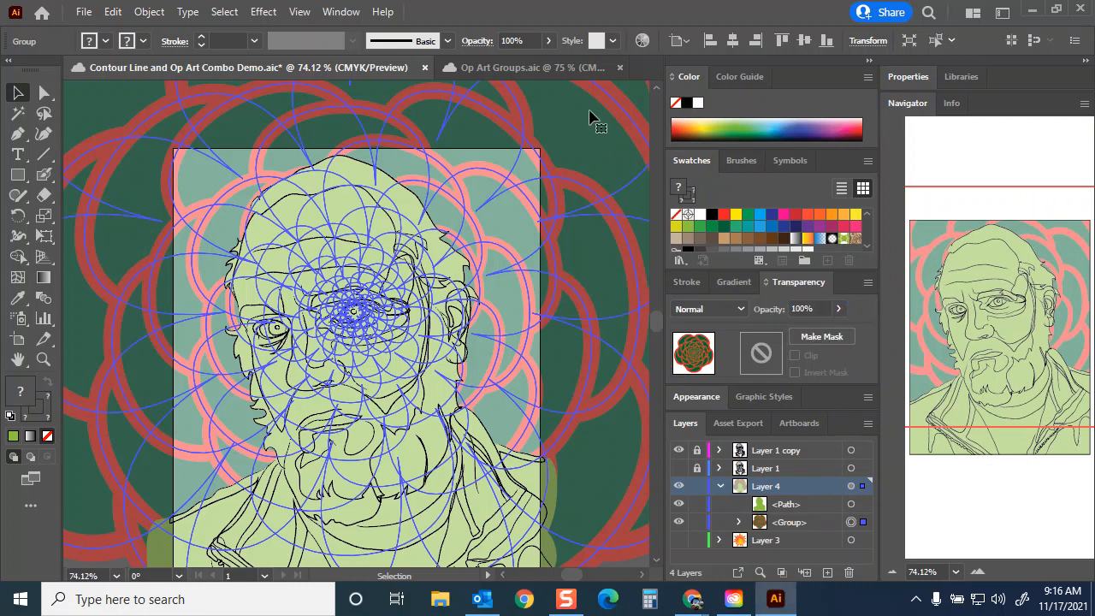
click(801, 527)
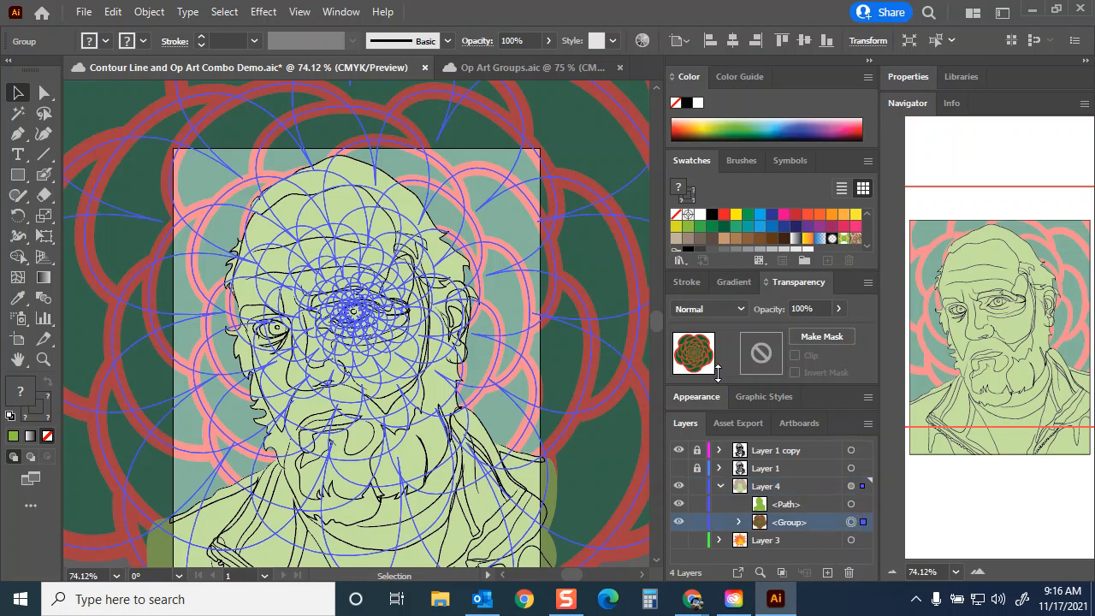
click(799, 509)
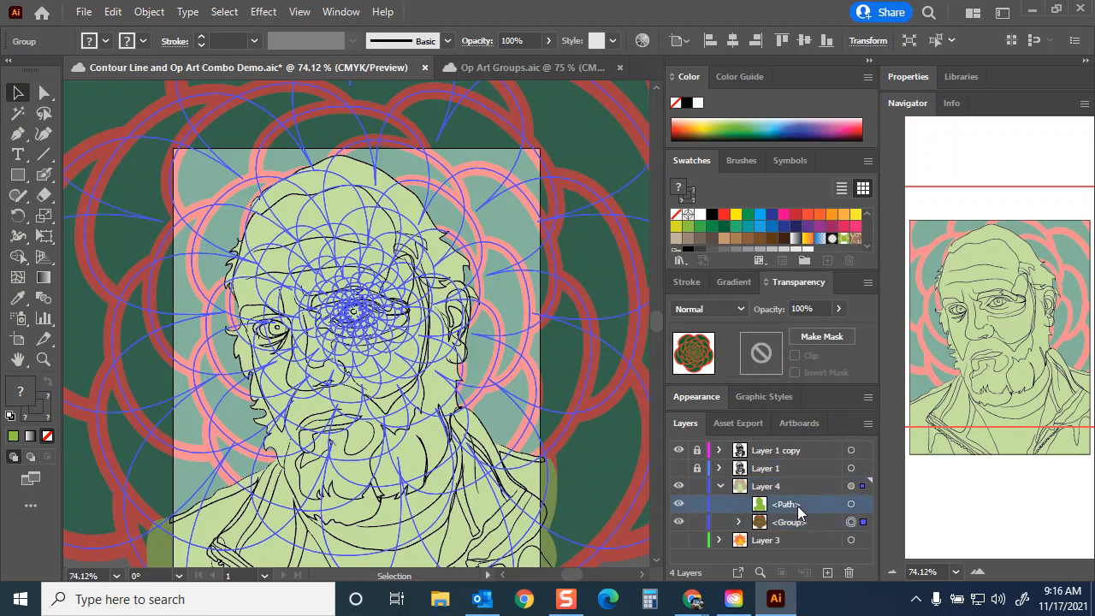
click(851, 504)
click(835, 309)
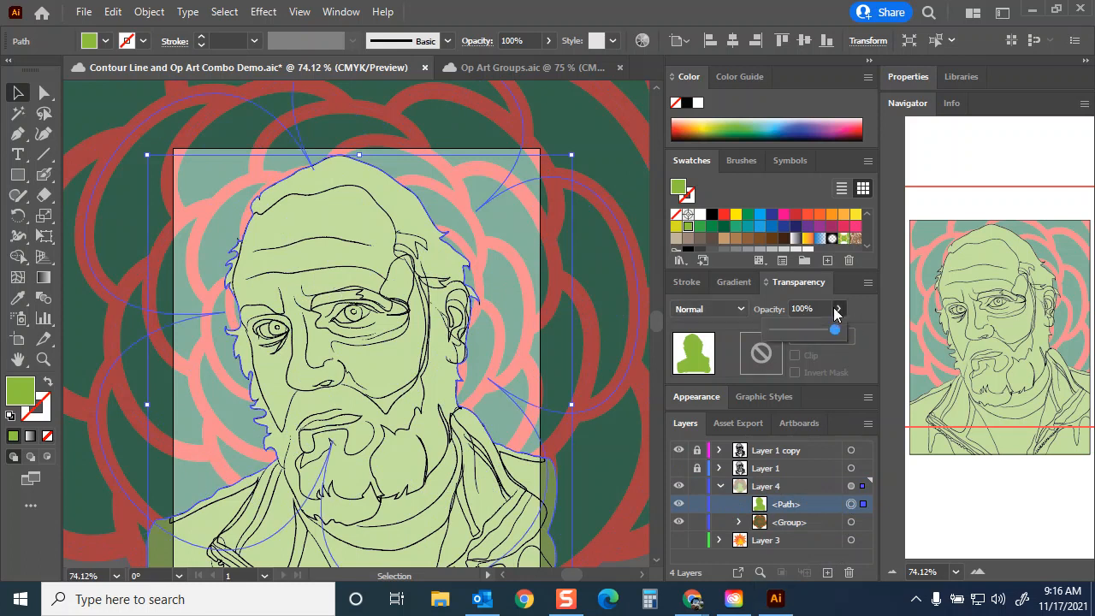
click(812, 523)
click(740, 522)
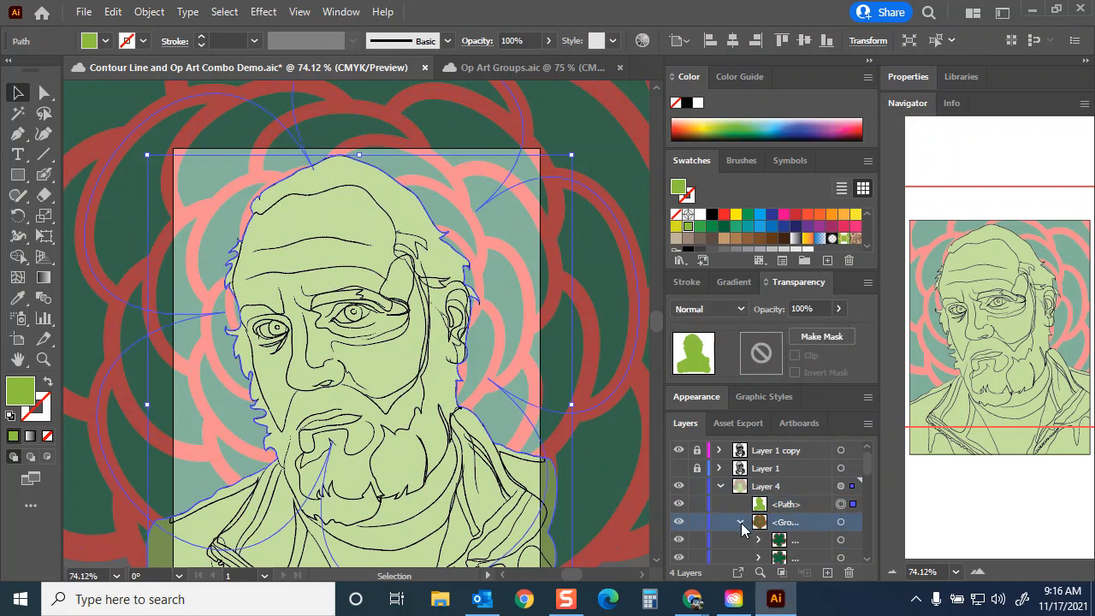
click(740, 522)
click(852, 522)
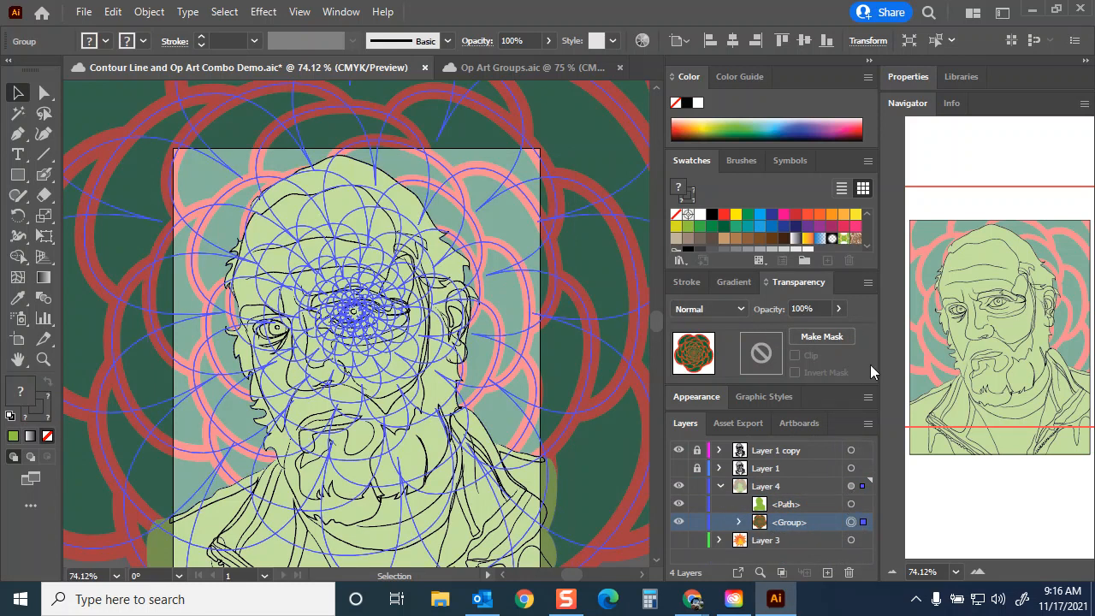
drag(817, 309, 760, 310)
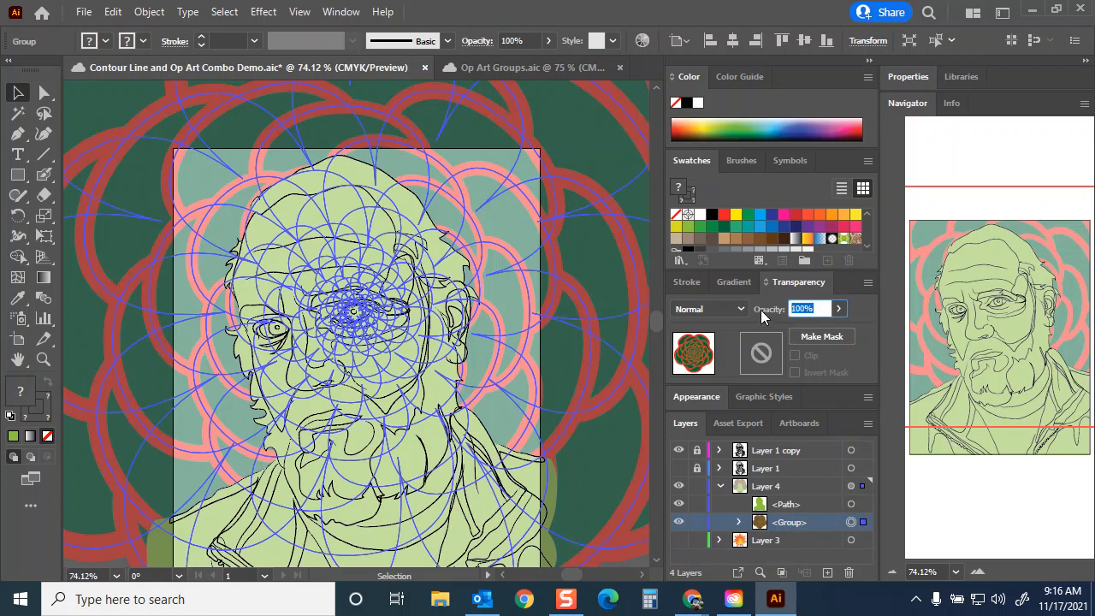
key(Return)
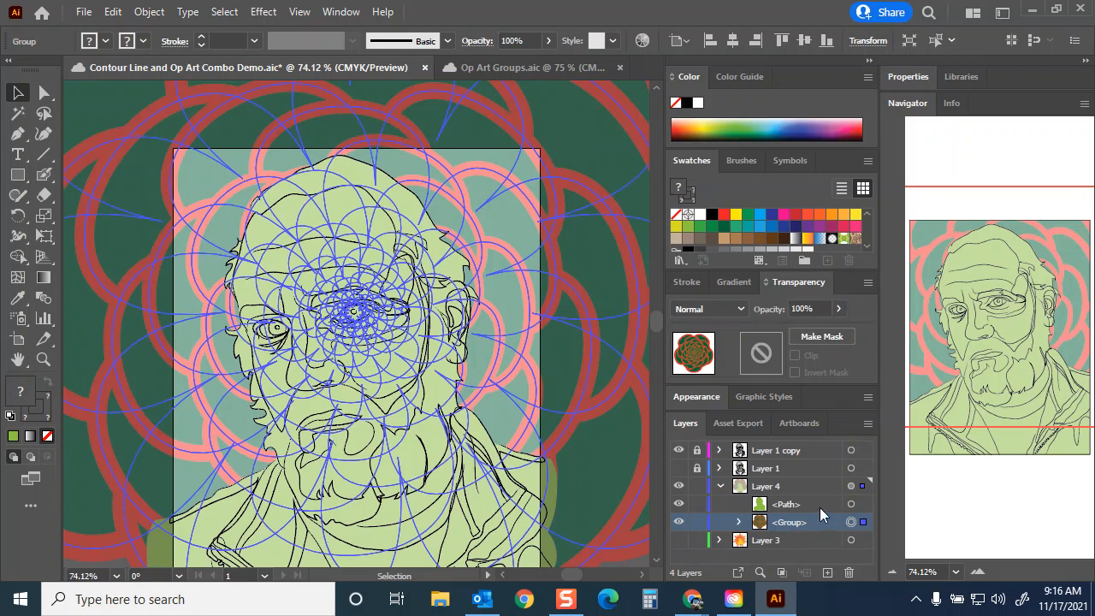
Hide the green silhouette and check the opacity of the whole Layer 4
click(680, 505)
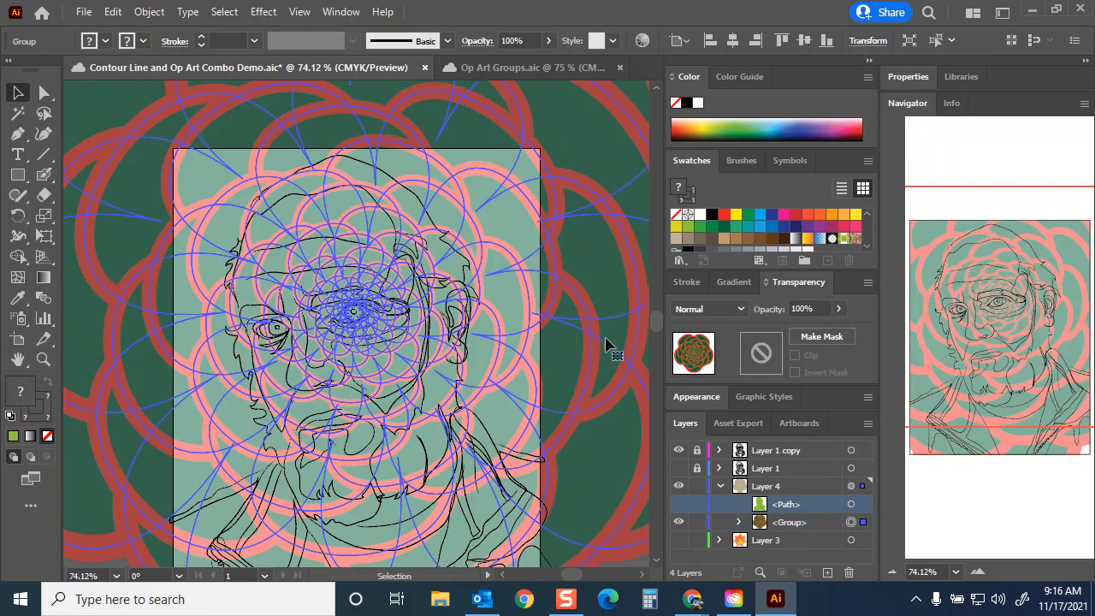
click(223, 12)
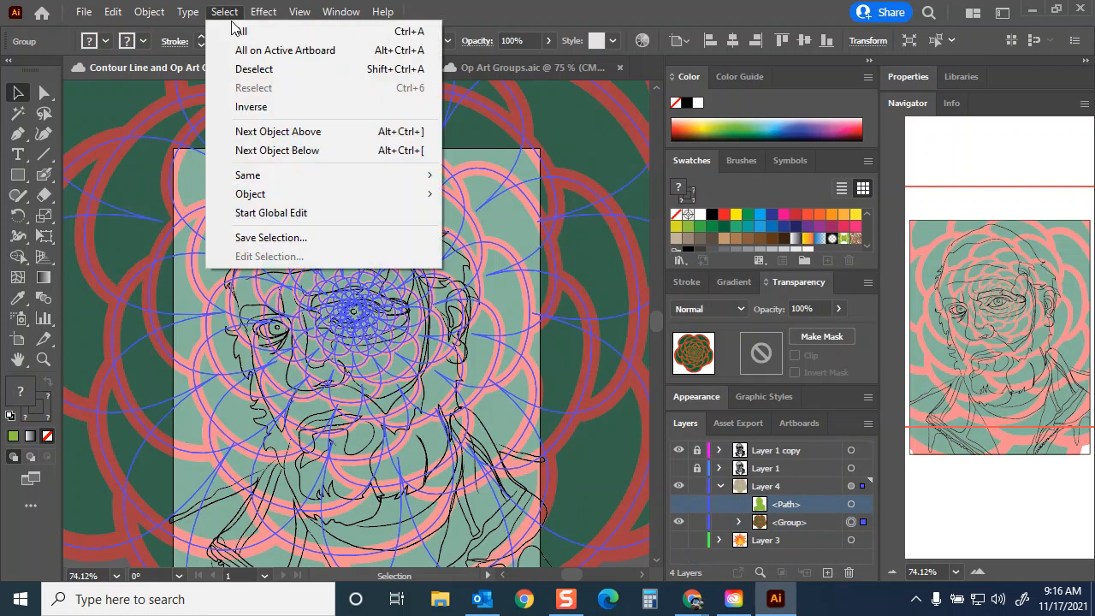
click(245, 69)
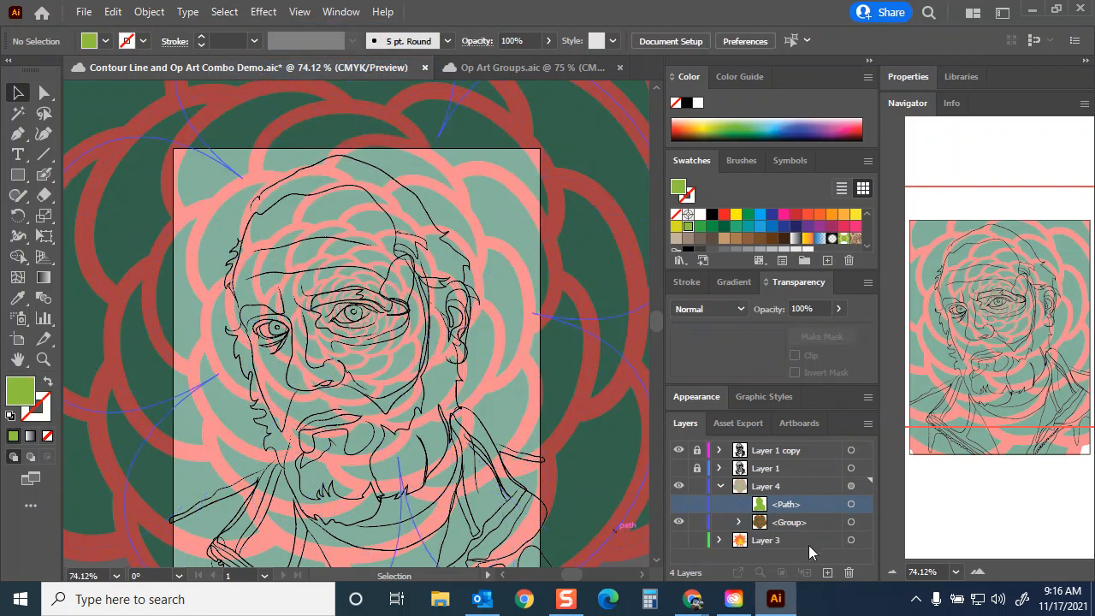
click(760, 486)
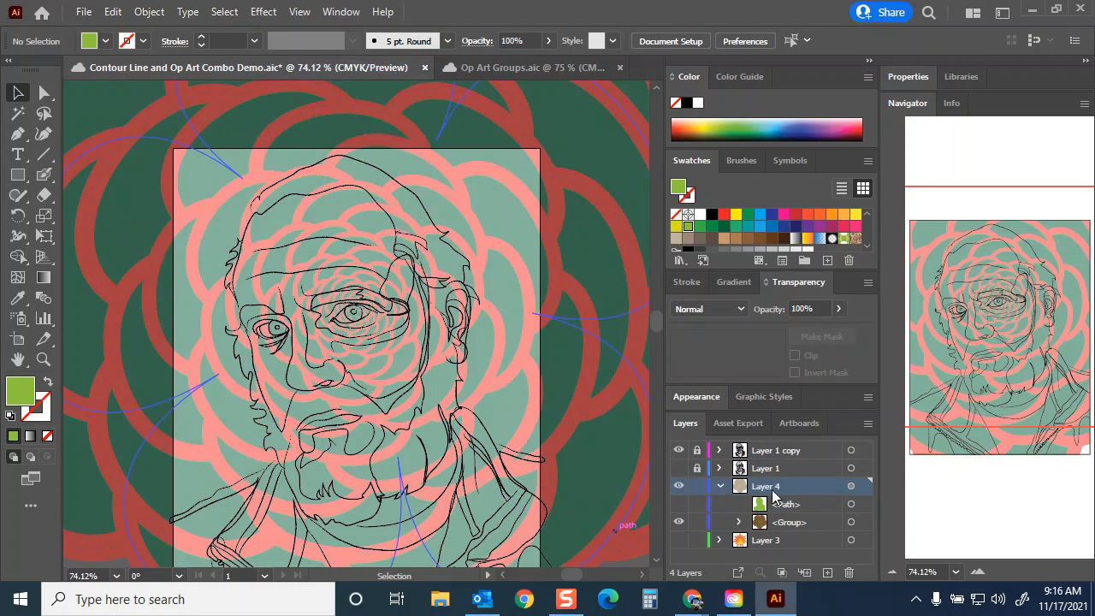
click(851, 486)
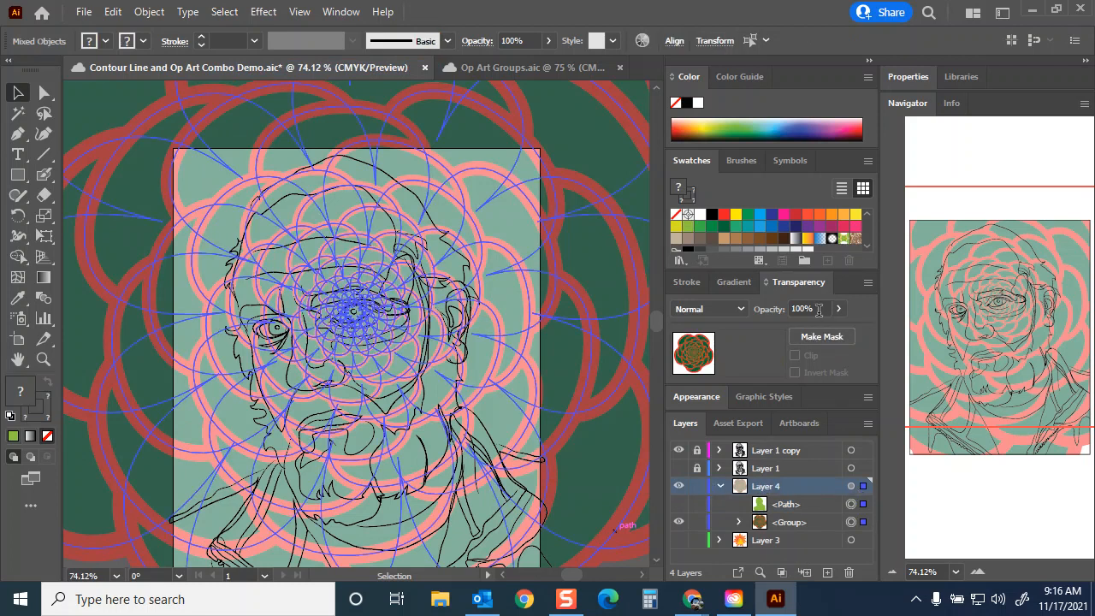
key(ctrl+shift+a)
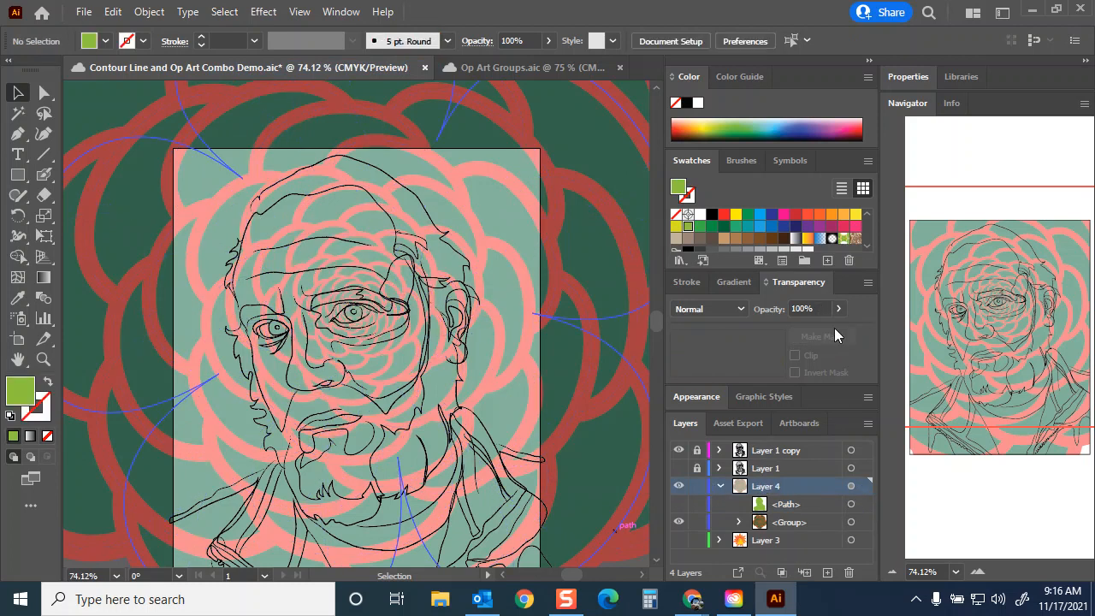
Try the Darken blending mode on the op art group, and set it back to Normal
click(851, 522)
click(711, 309)
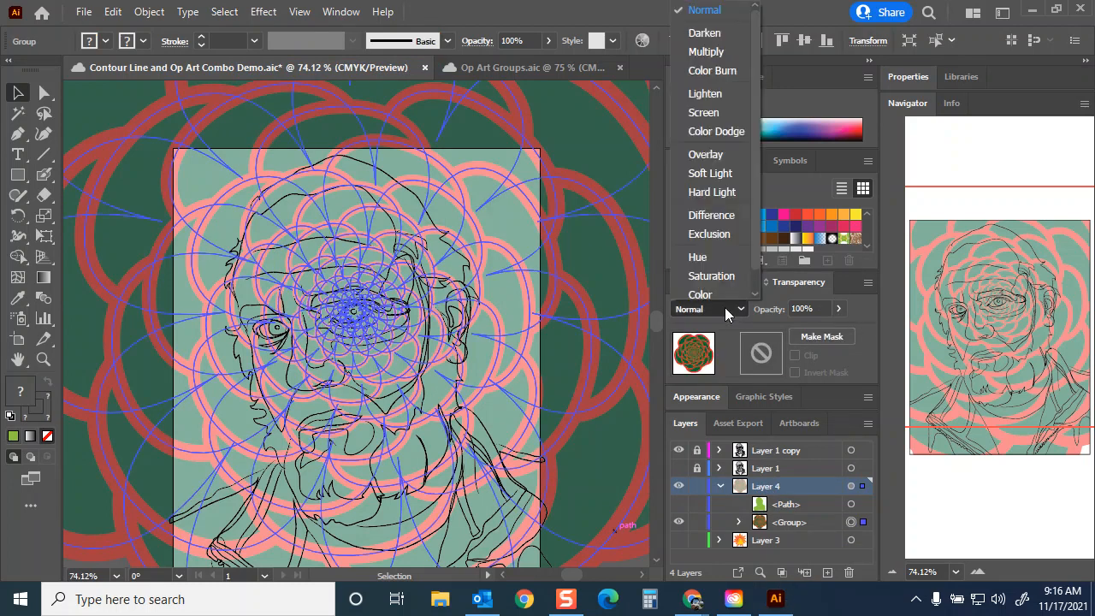
click(703, 158)
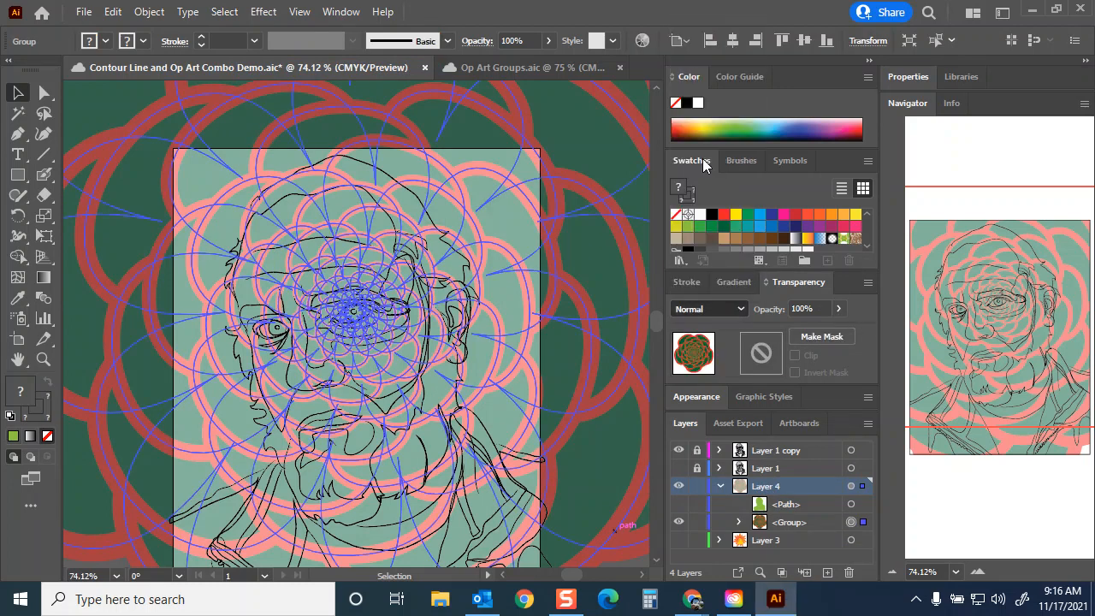
click(717, 308)
click(696, 29)
scroll(723, 360, up, 1)
click(733, 310)
scroll(723, 172, up, 1)
click(703, 11)
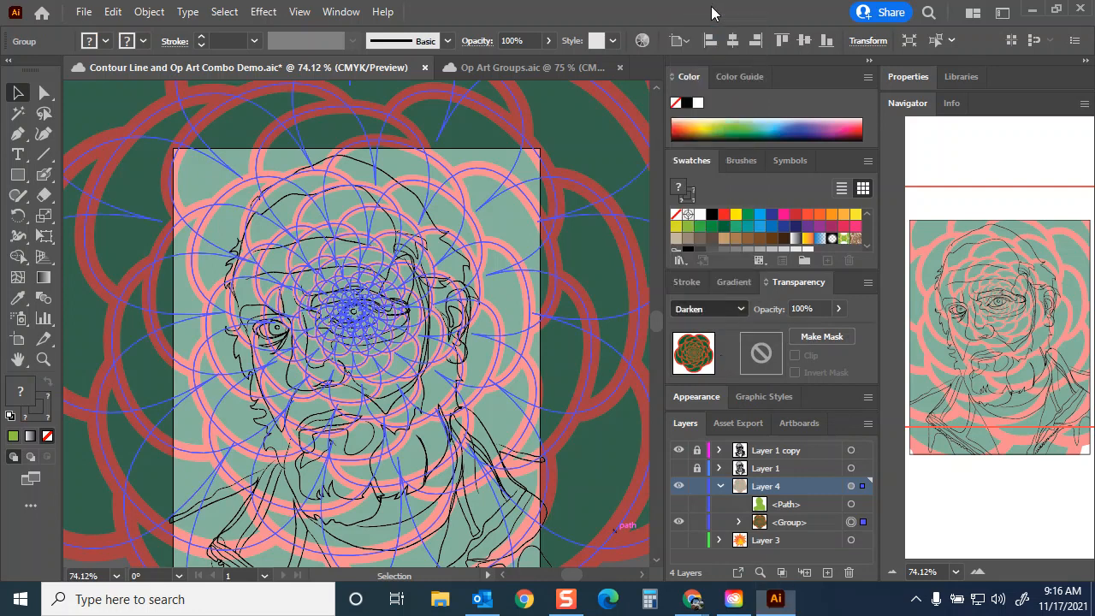
click(719, 487)
click(719, 486)
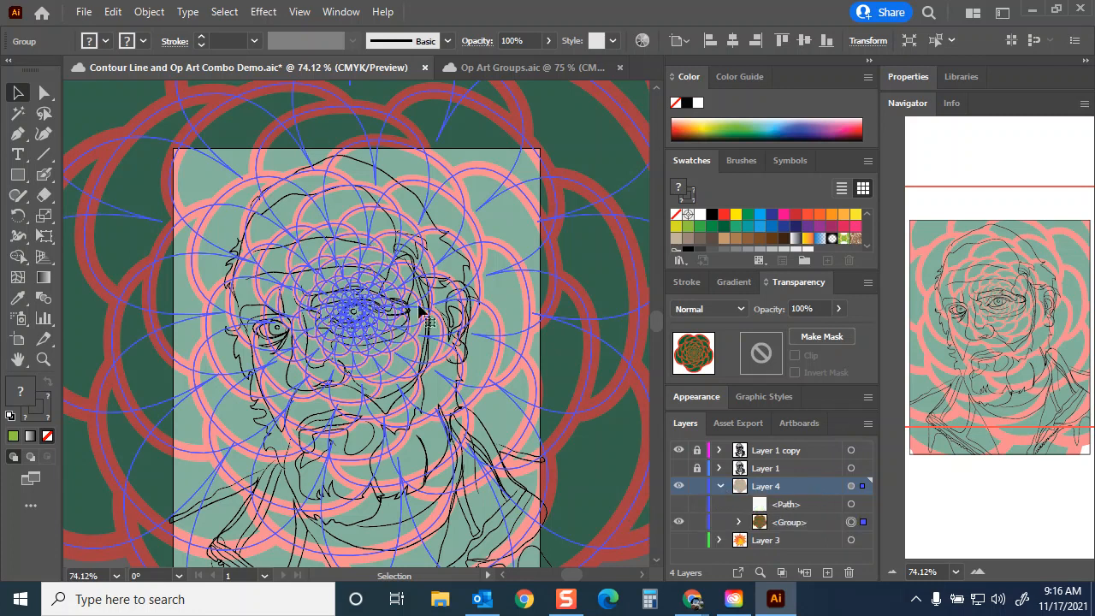
Show the green silhouette again and clip the op art group to it with a clipping mask
click(679, 504)
click(554, 492)
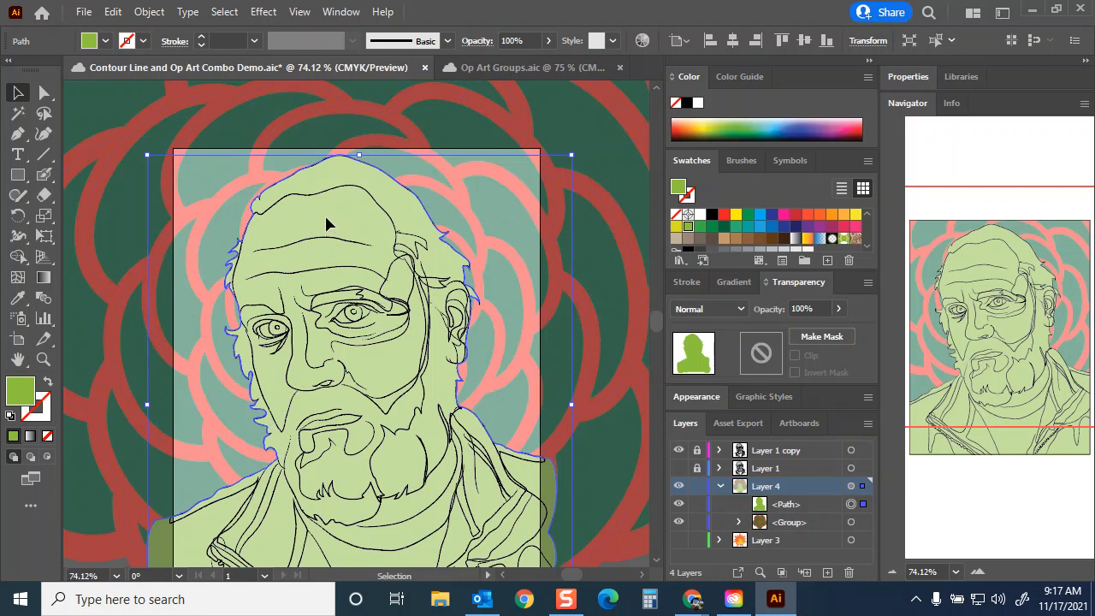
shift+click(505, 202)
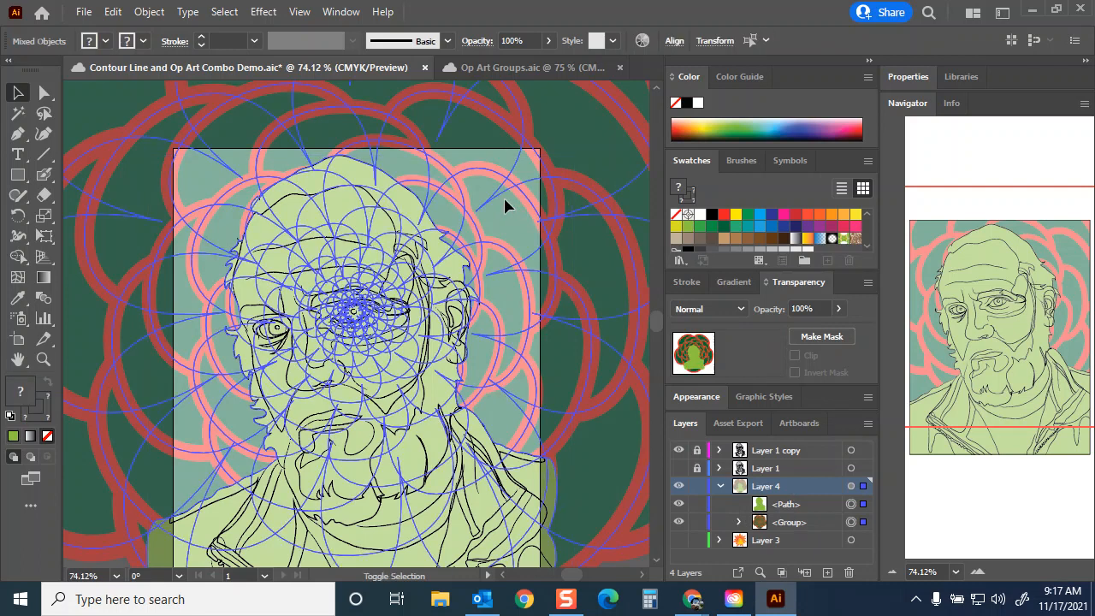
right_click(381, 254)
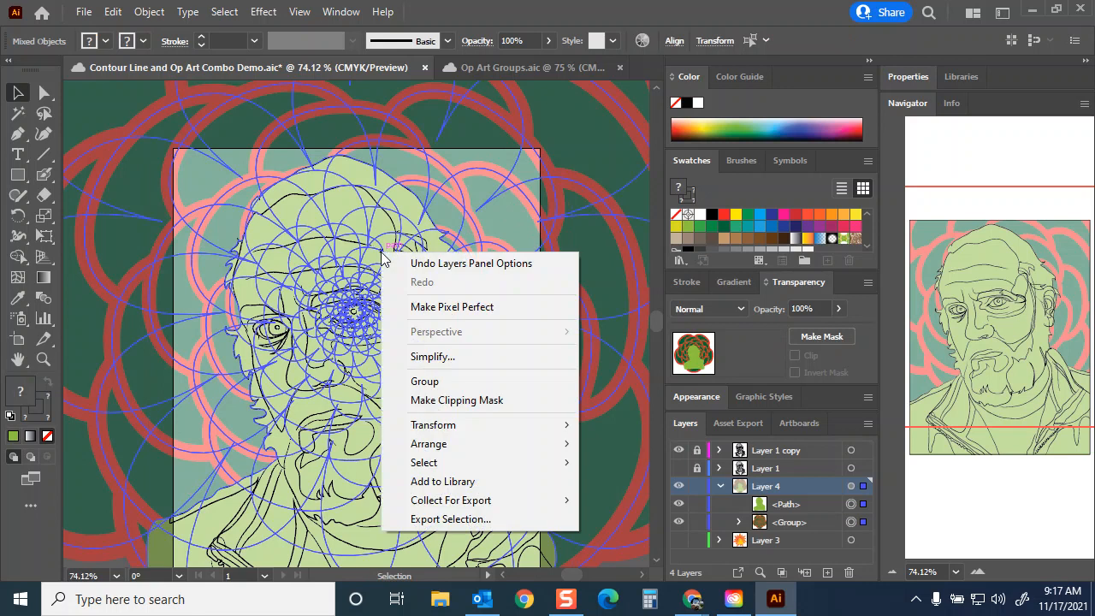
click(446, 401)
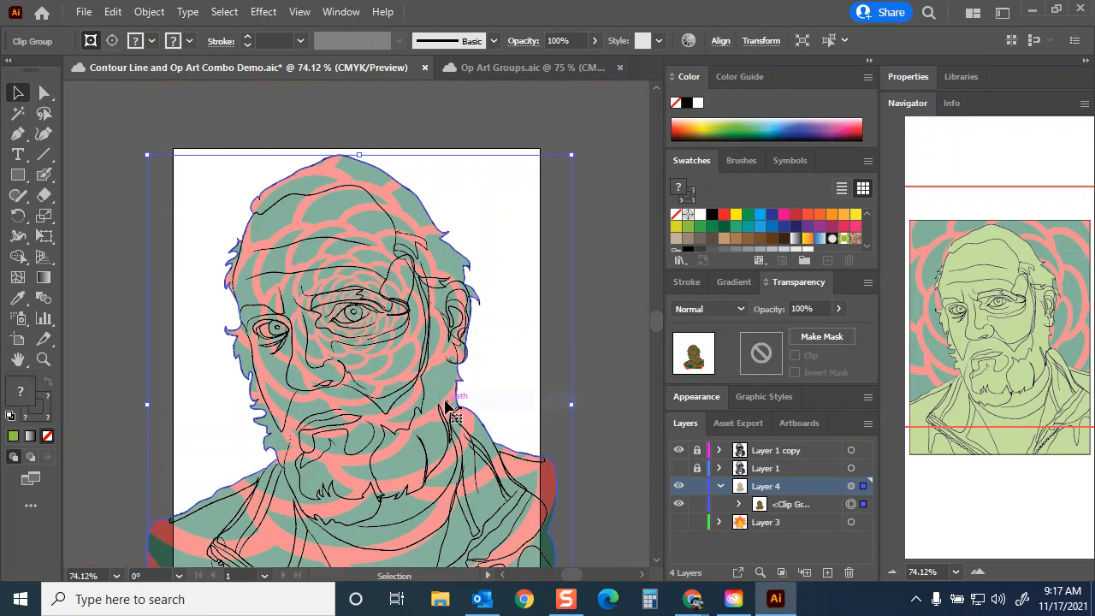
click(576, 197)
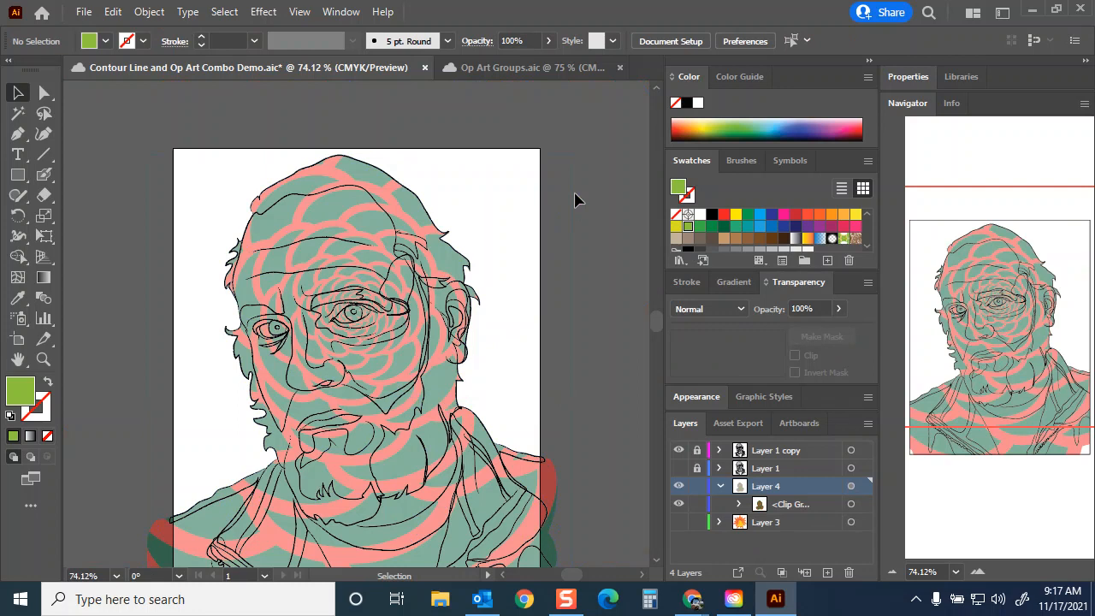
Inspect the clipped portrait up close and release its clipping mask
key(ctrl+equal)
key(ctrl+equal)
key(ctrl+equal)
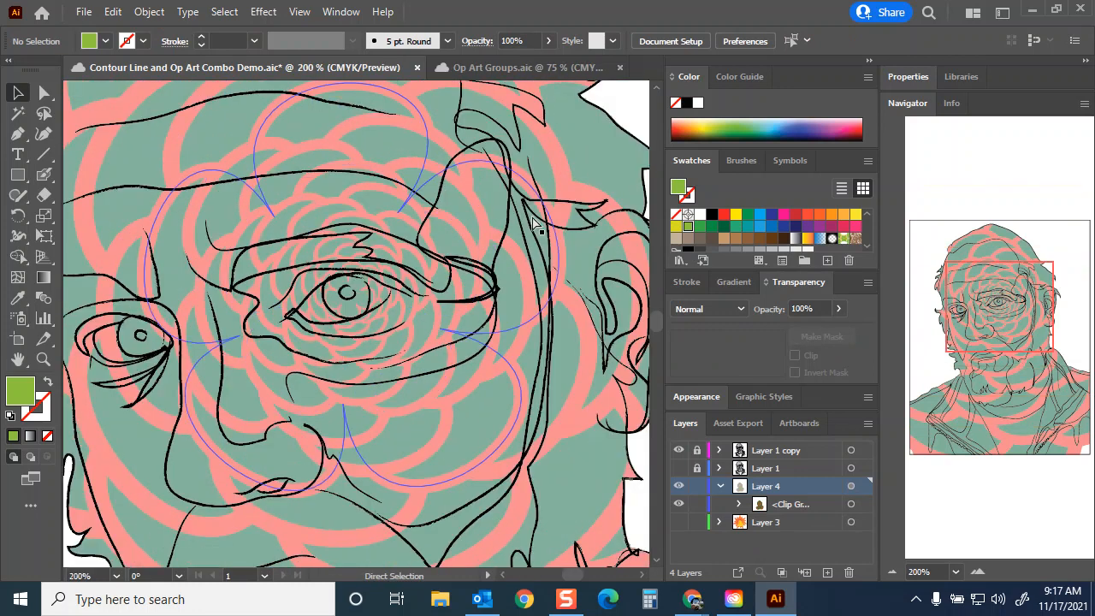
key(ctrl+minus)
key(ctrl+minus)
key(ctrl+minus)
key(ctrl+minus)
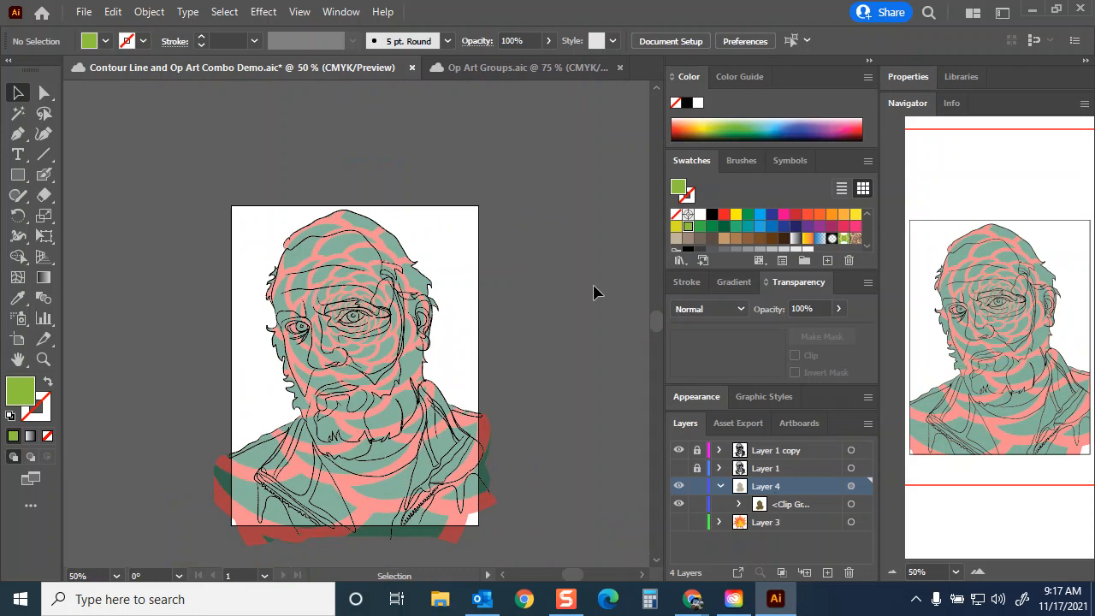
key(ctrl+a)
key(ctrl+alt+7)
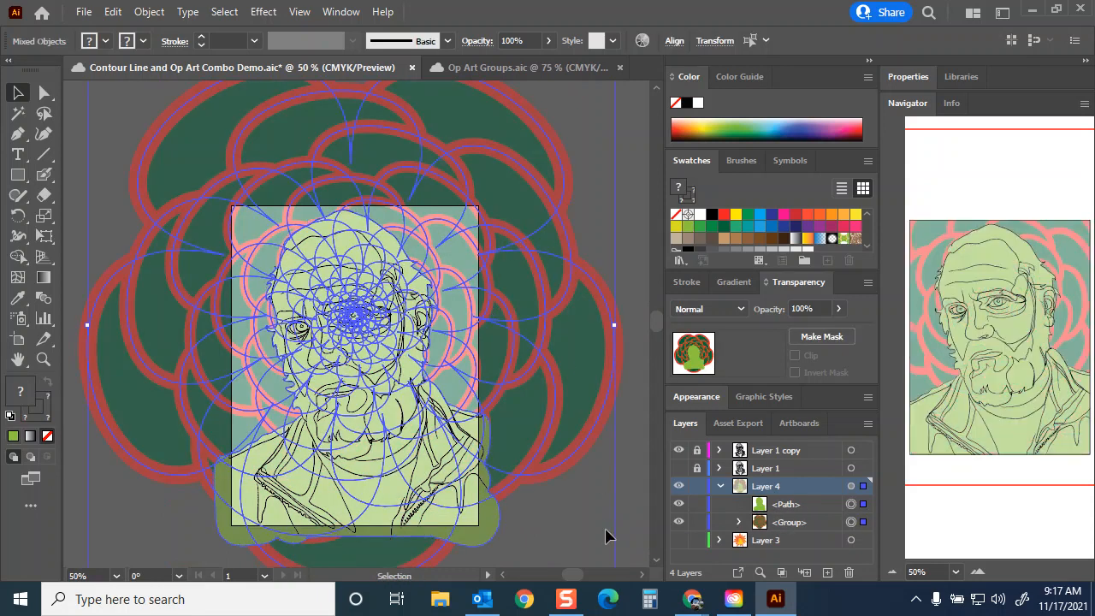
Set the green silhouette's opacity to 50% and deselect it
click(599, 479)
click(356, 246)
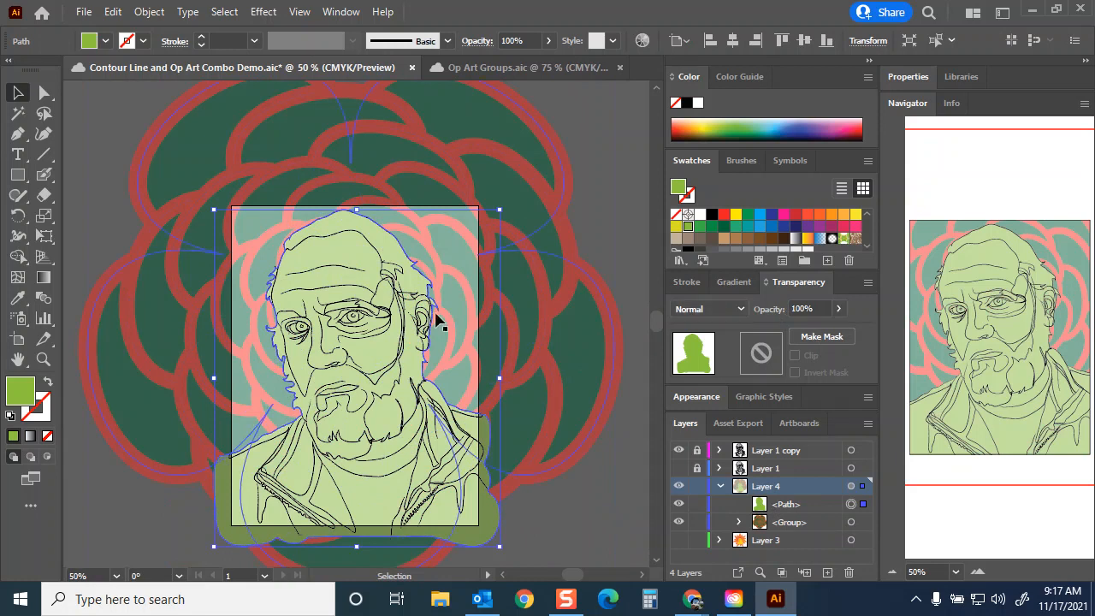
click(838, 309)
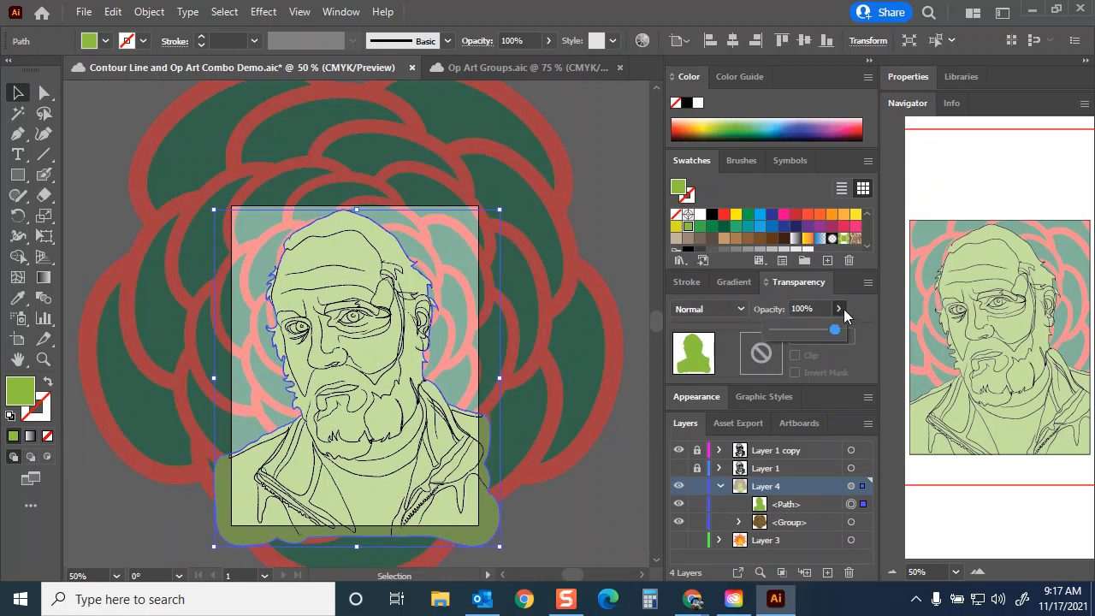
drag(841, 332, 807, 335)
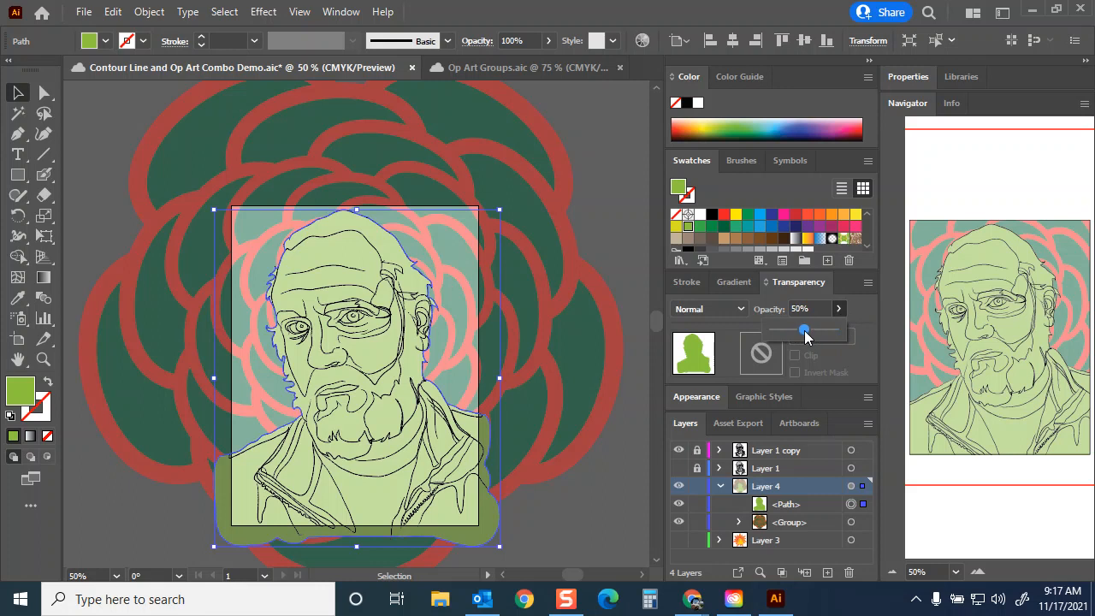
click(624, 222)
click(633, 211)
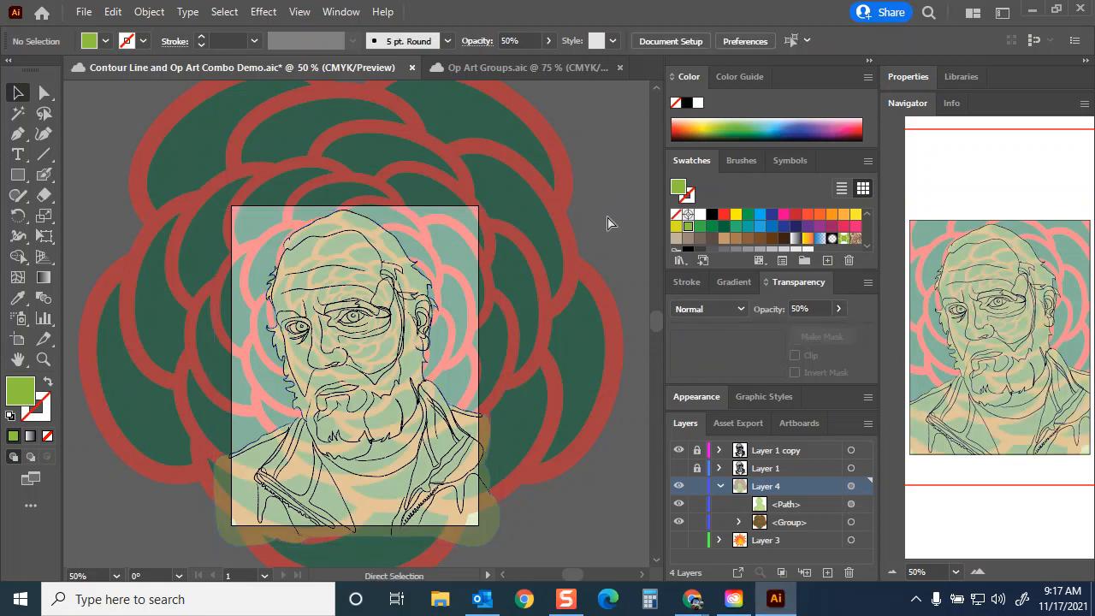
Examine up close how the op art pattern shows through the semi-transparent silhouette
key(ctrl+=)
key(ctrl+=)
key(ctrl+=)
key(ctrl+=)
key(ctrl+=)
key(ctrl+-)
key(ctrl+-)
key(ctrl+-)
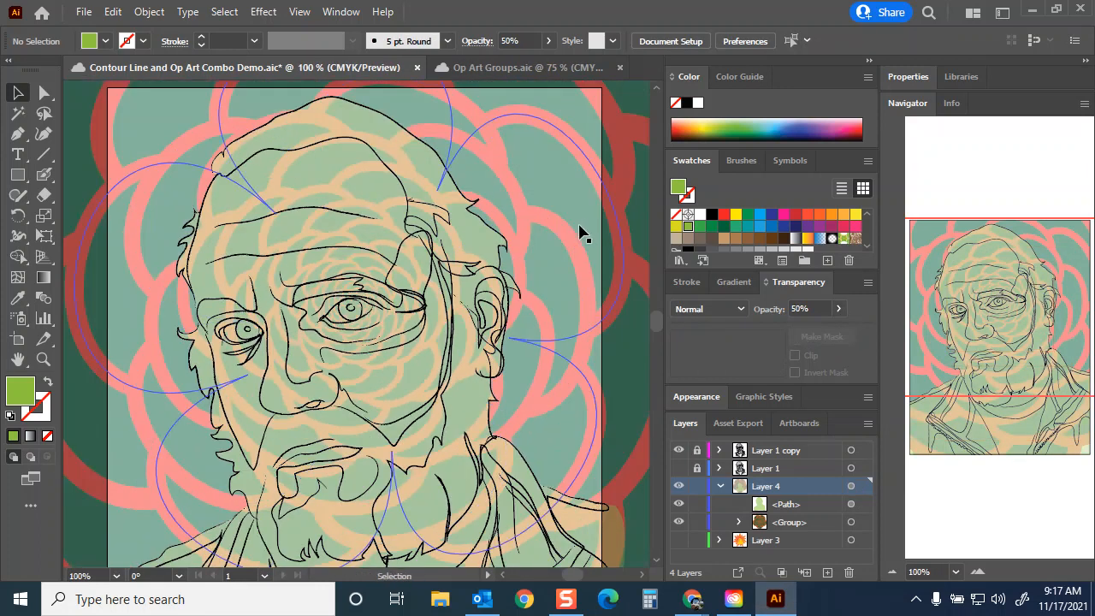
Select the green silhouette and try yellow, orange, magenta and blue fills on it
click(373, 238)
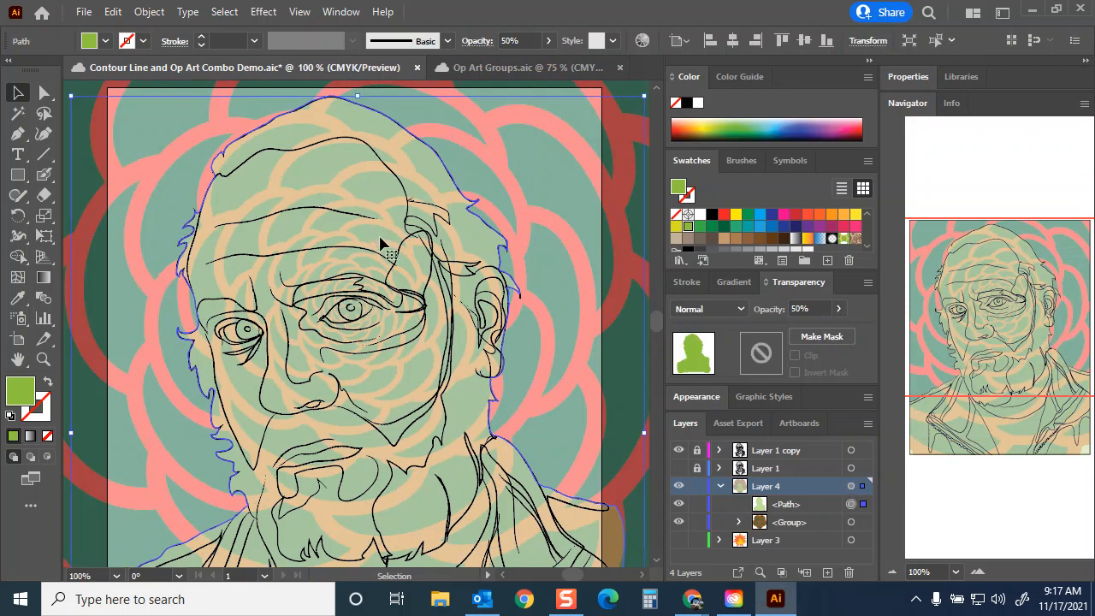
click(735, 214)
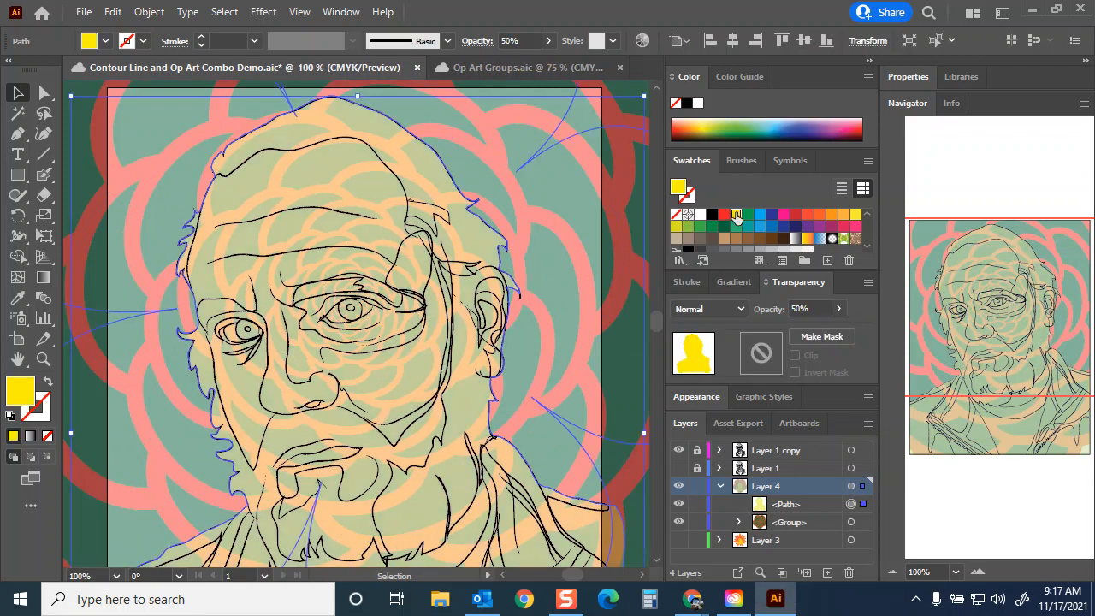
click(808, 215)
click(855, 227)
click(808, 227)
click(784, 226)
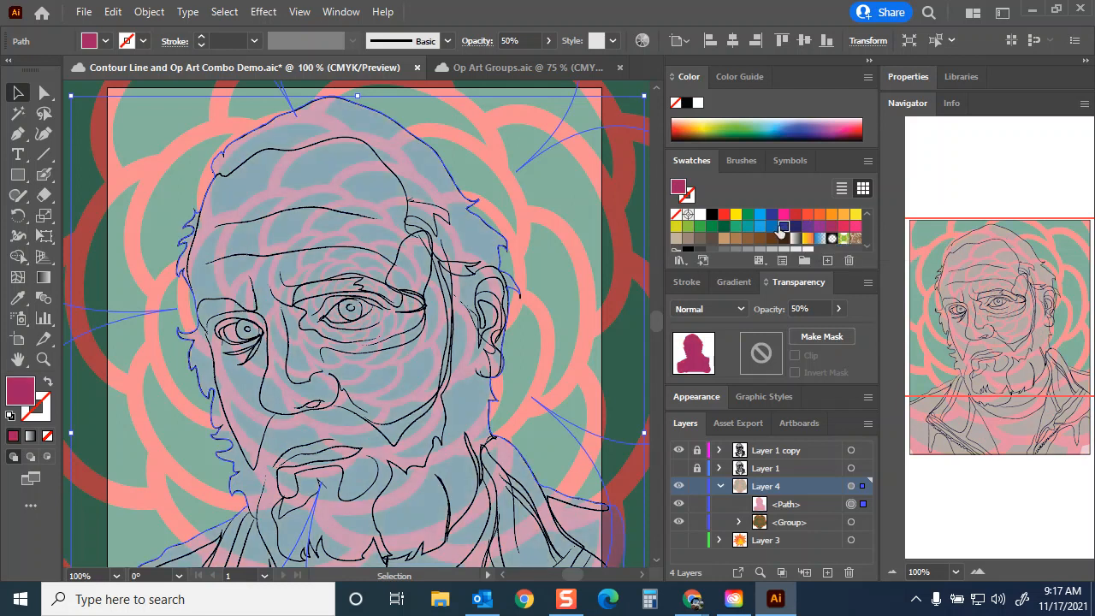
click(748, 226)
click(772, 227)
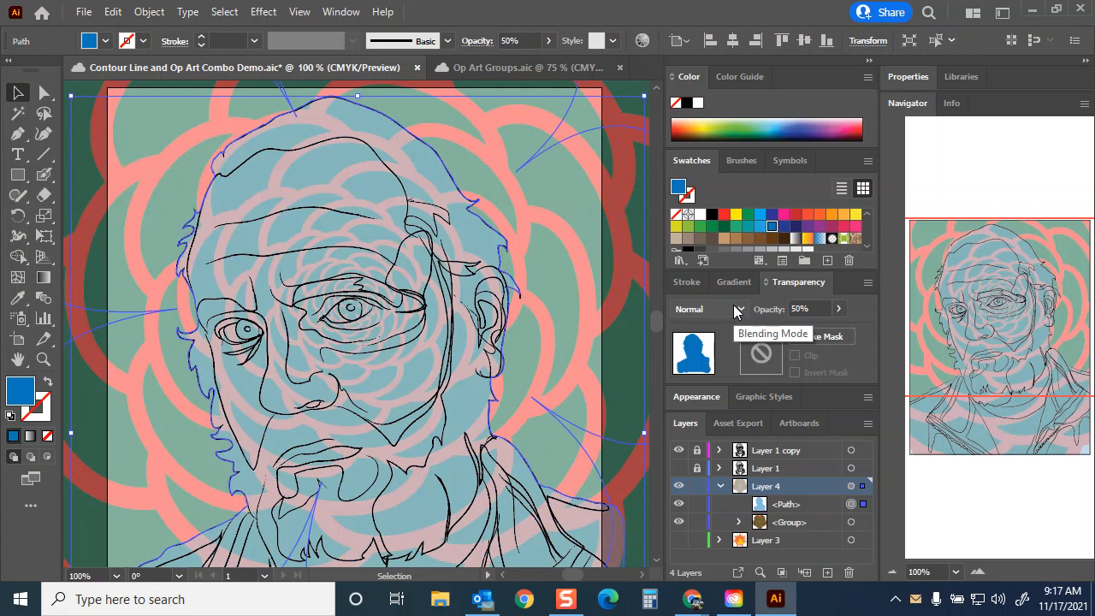
Try Multiply on the silhouette, set its blending mode to Screen, fill it with yellow and deselect it
click(734, 312)
click(706, 52)
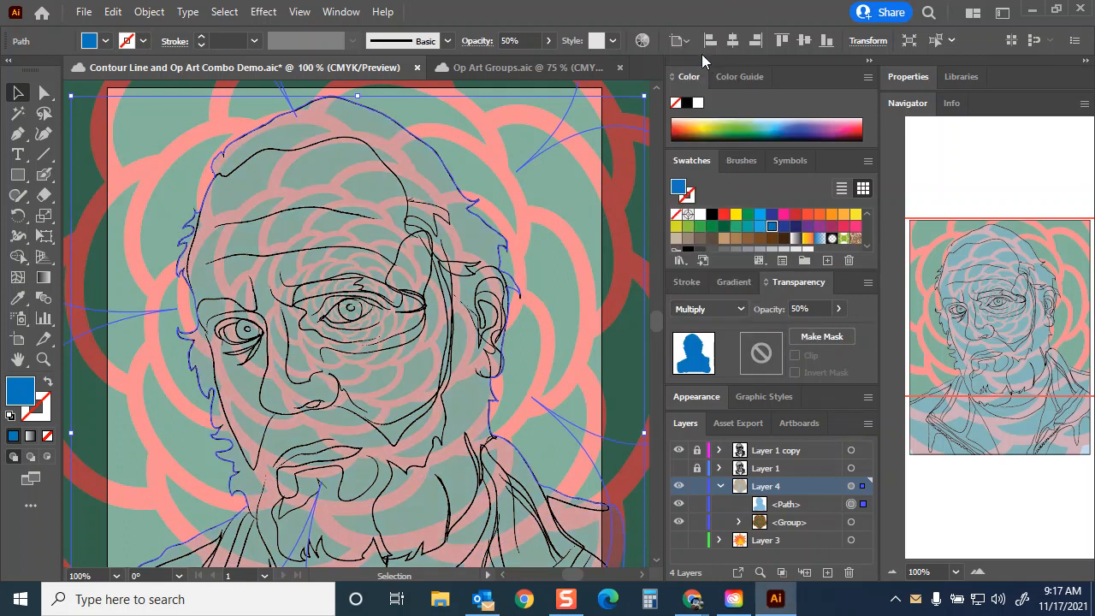
click(746, 308)
click(705, 89)
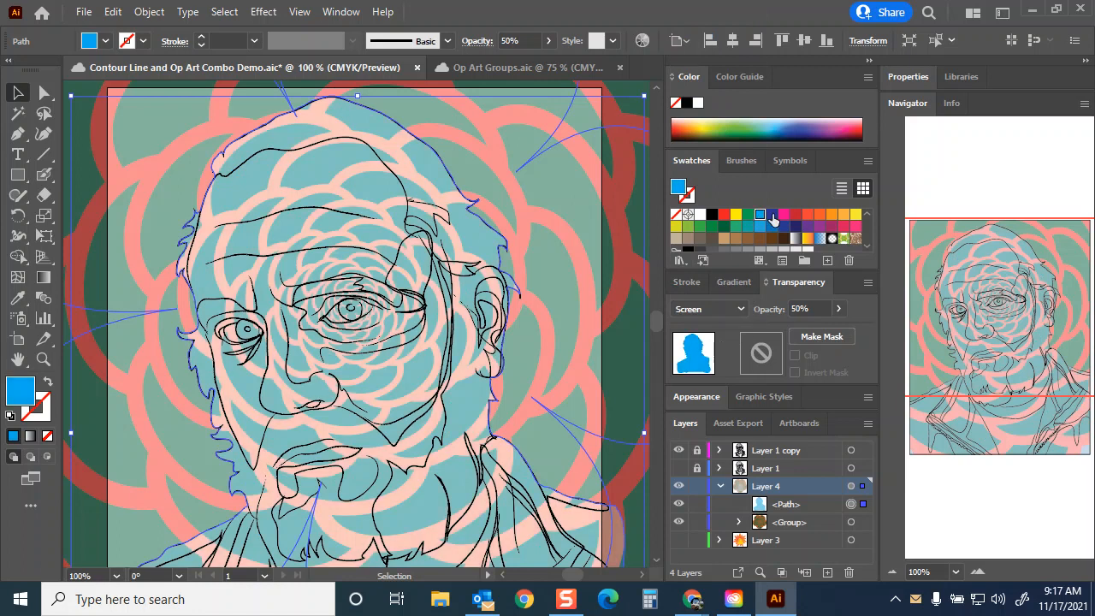
click(771, 215)
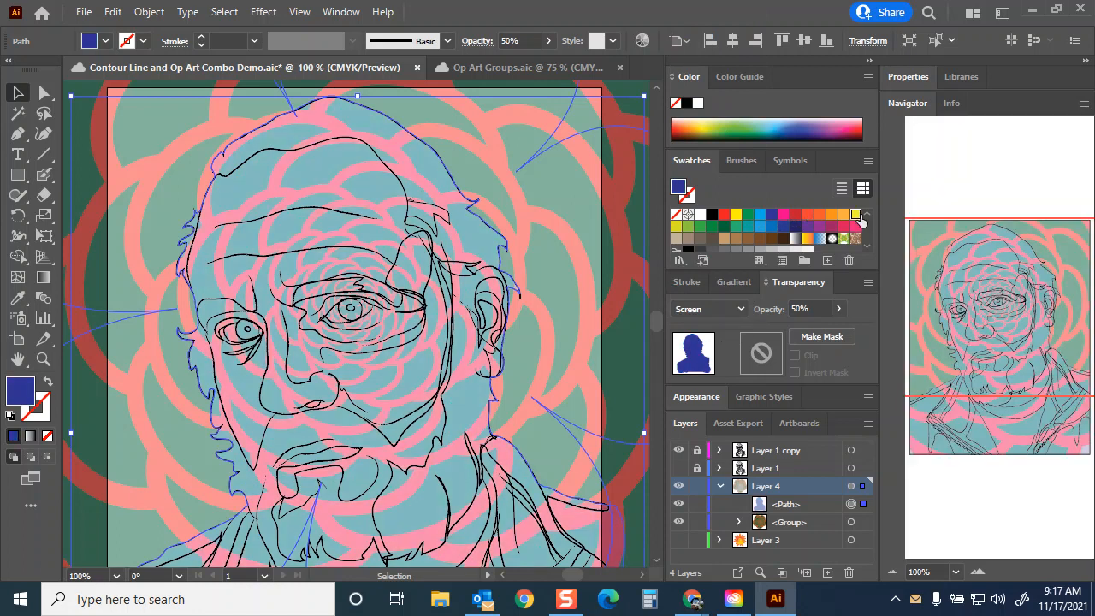
click(857, 215)
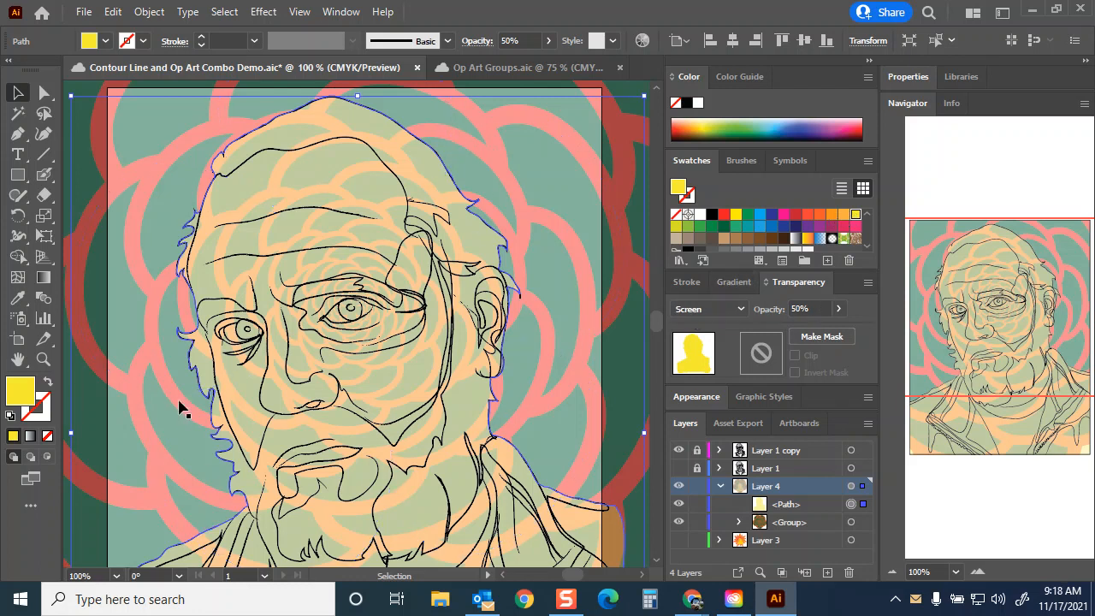
double_click(18, 360)
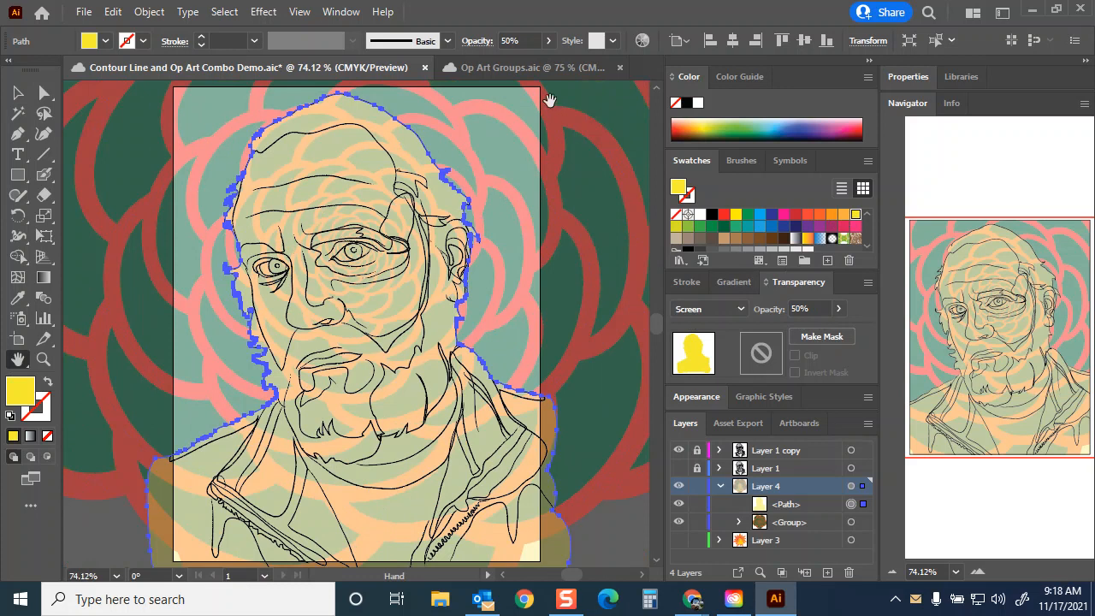
click(225, 12)
click(257, 70)
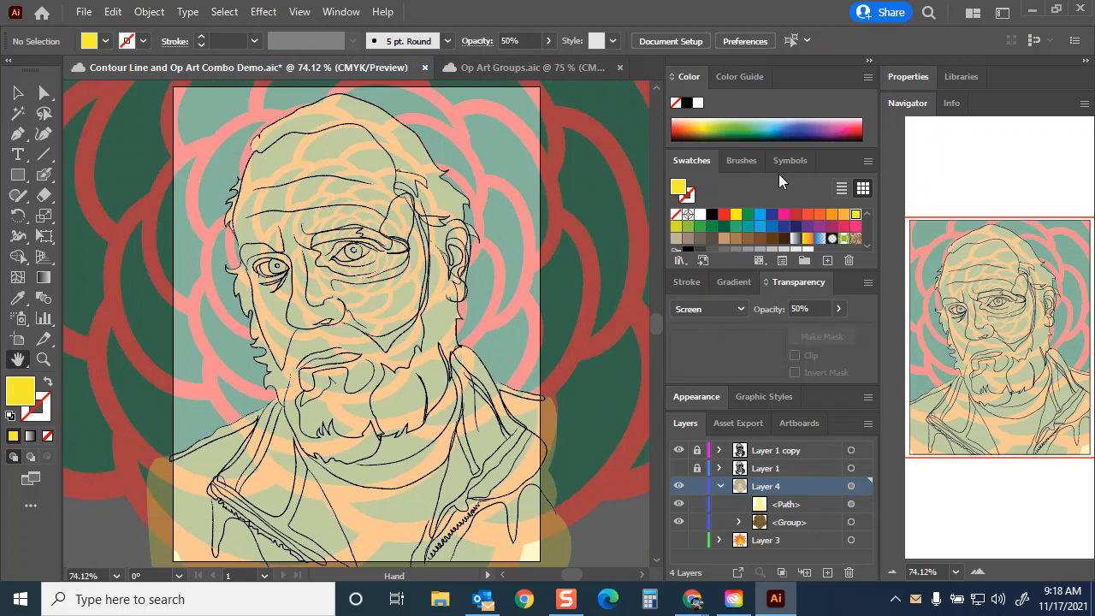
Start a JPEG export named Contour Line and Op Art Combo Demo.jpg, using all artboards, into the desktop's digital art demo folder
click(86, 13)
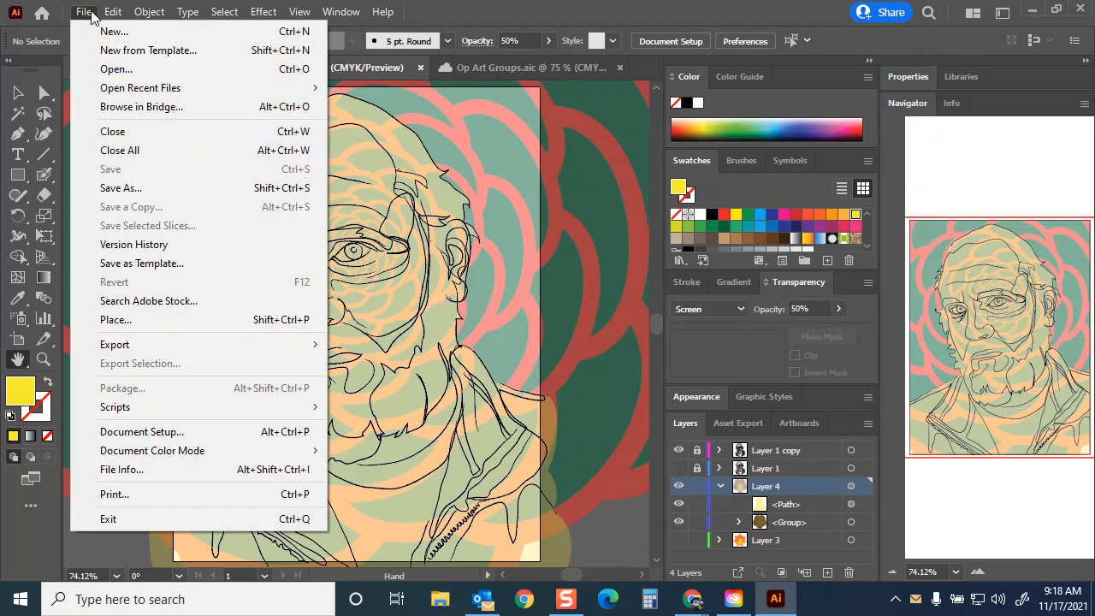
mouse_move(139, 346)
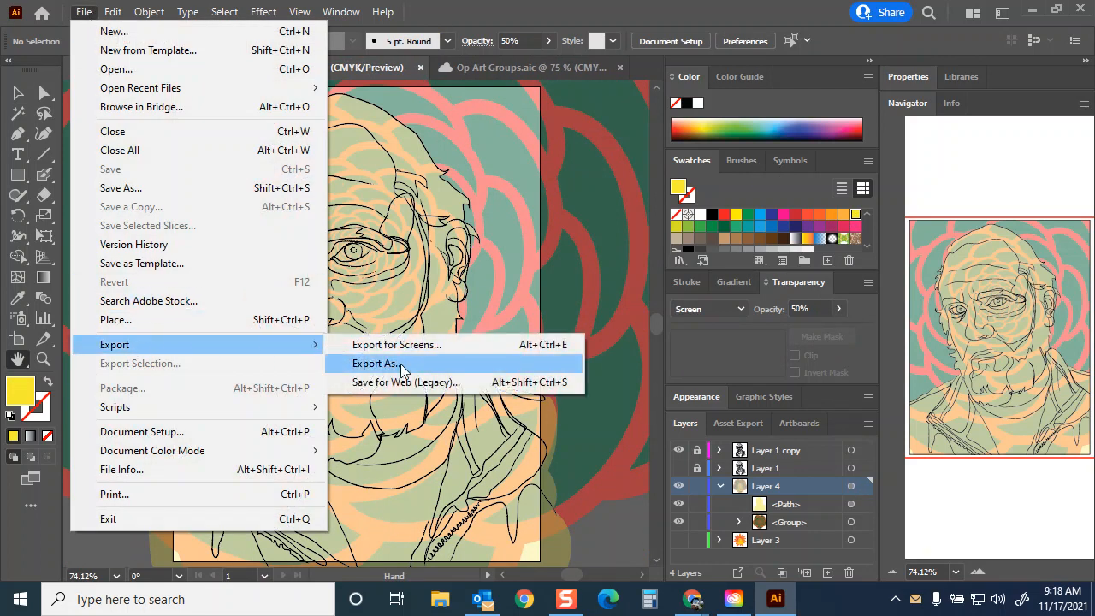
click(402, 366)
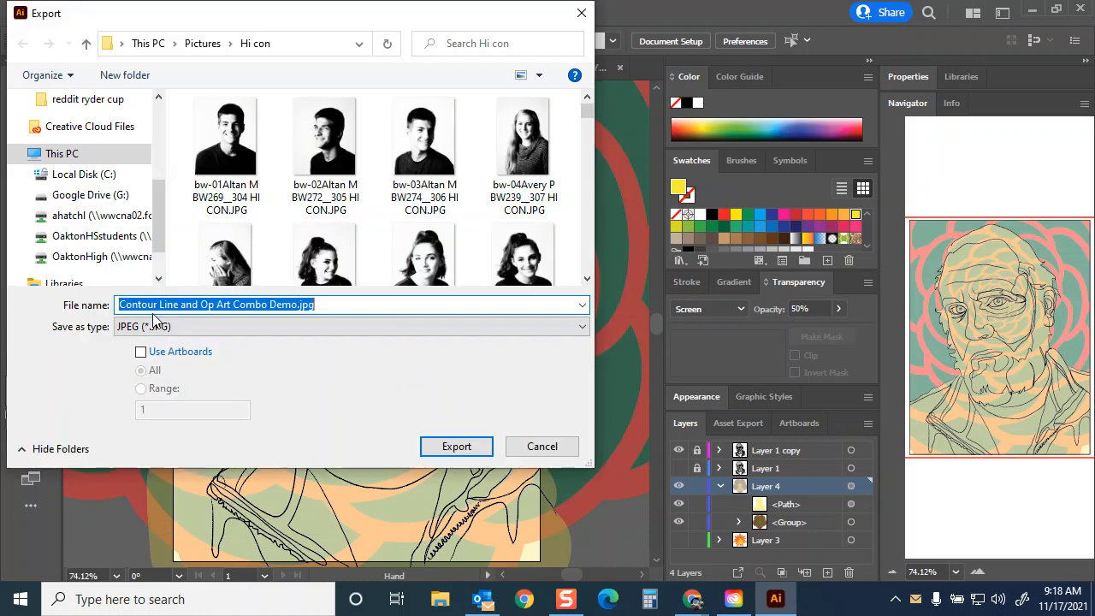
click(143, 351)
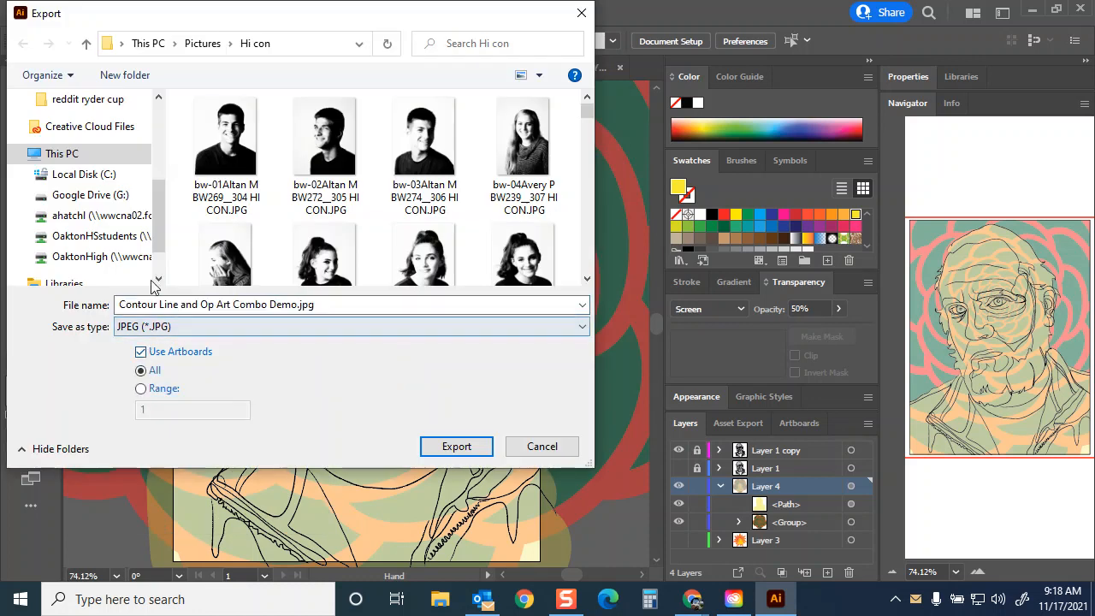
drag(161, 240, 167, 161)
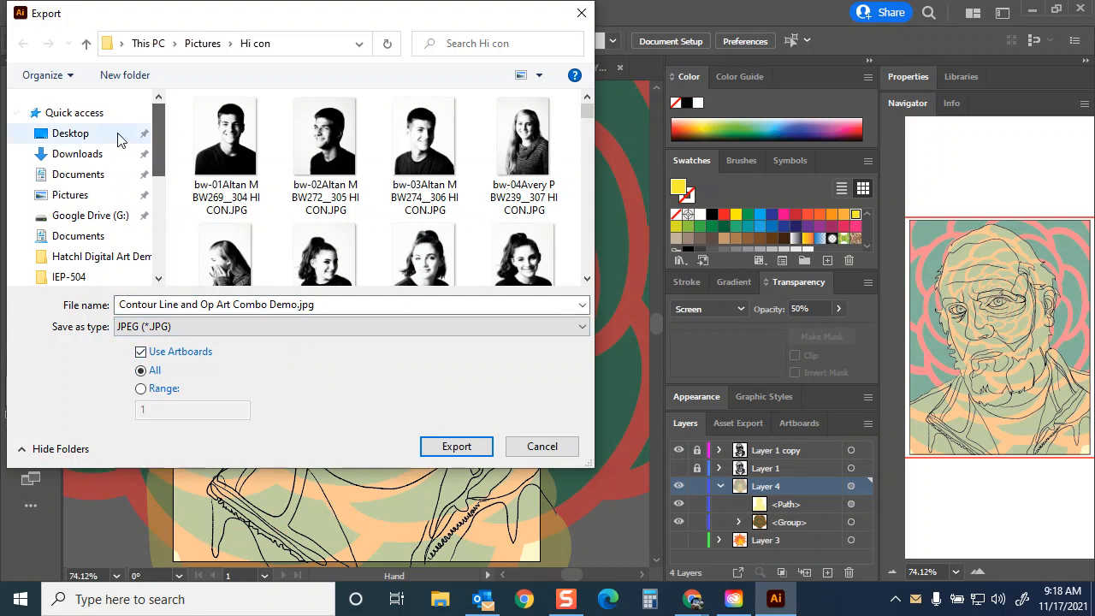
click(70, 133)
double_click(333, 149)
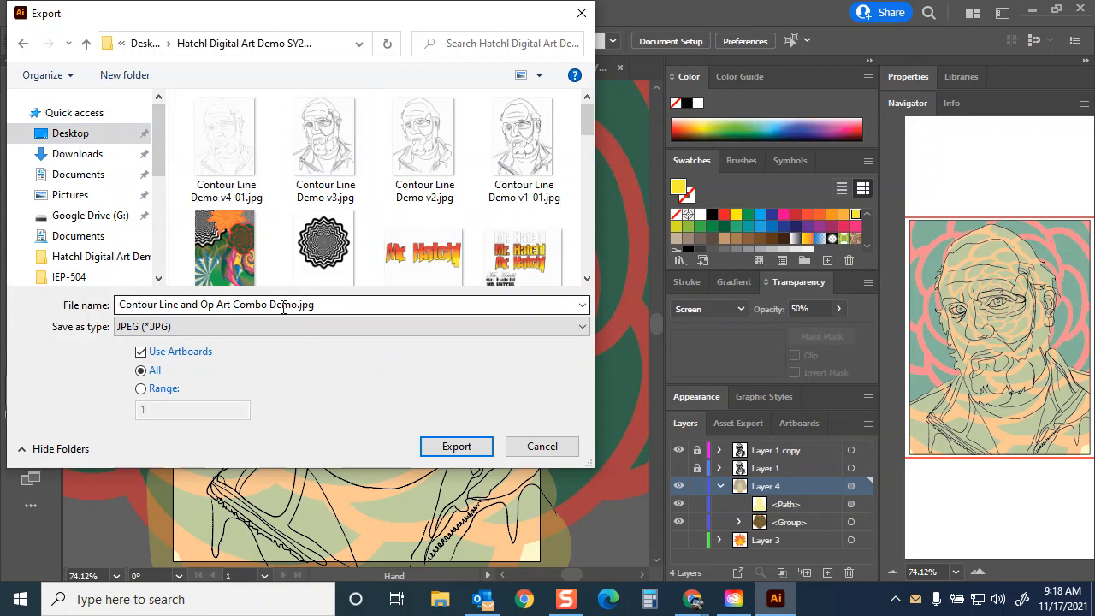
click(465, 452)
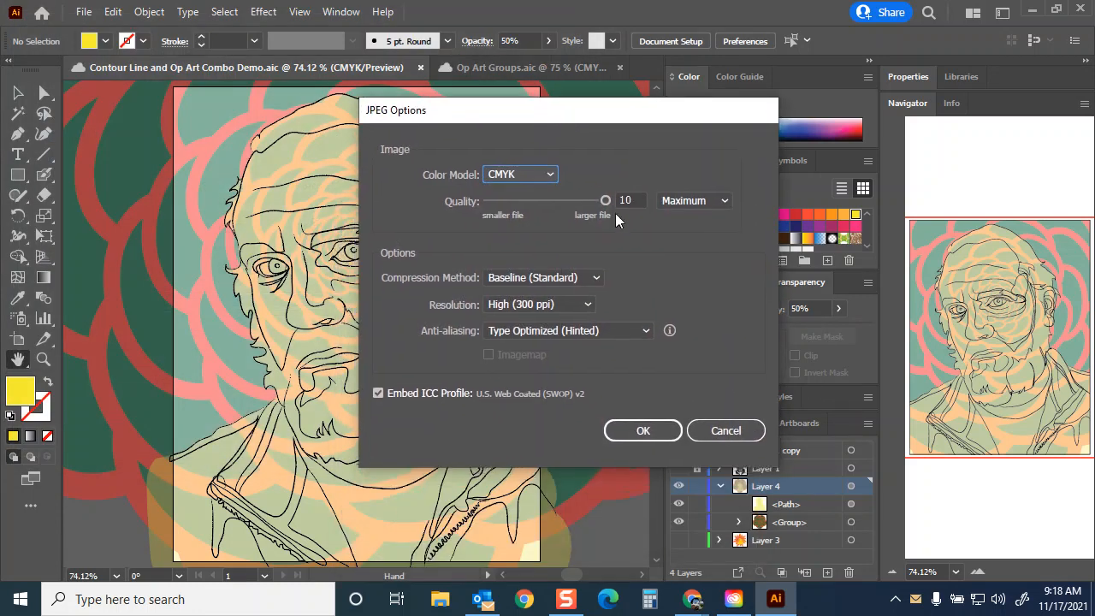
Choose Maximum quality and the RGB color model in the JPEG options and finish the export
click(691, 203)
click(727, 282)
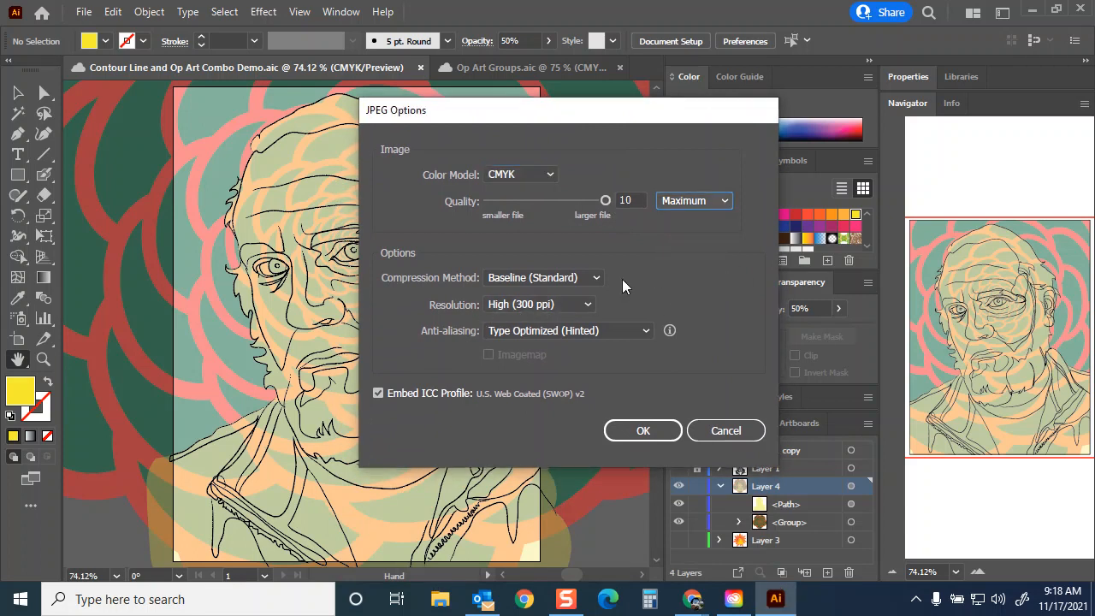
click(534, 170)
click(528, 192)
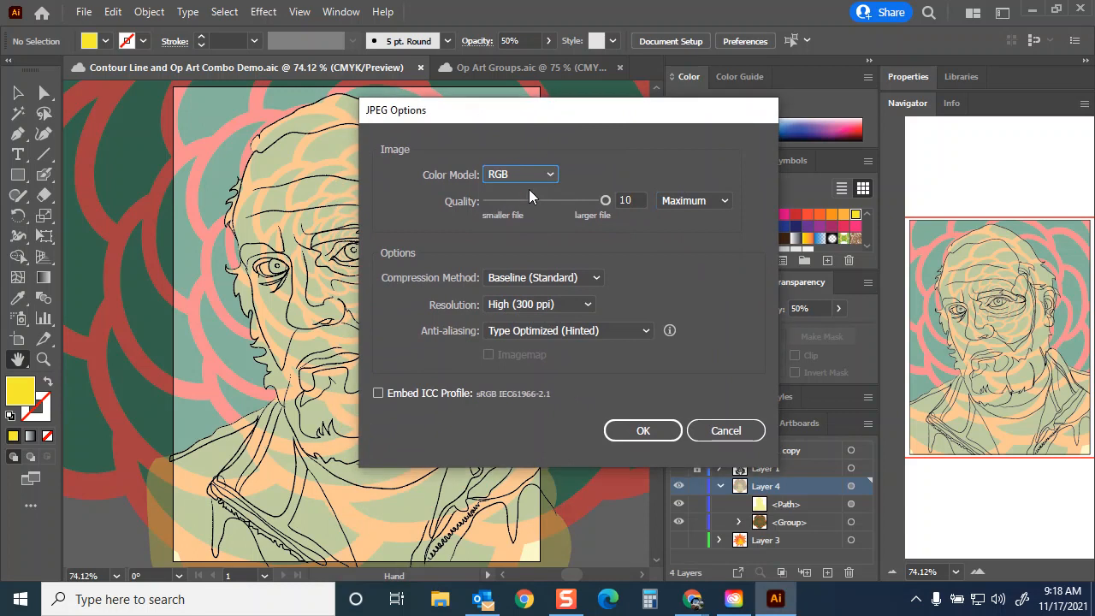
click(530, 178)
click(533, 192)
click(648, 437)
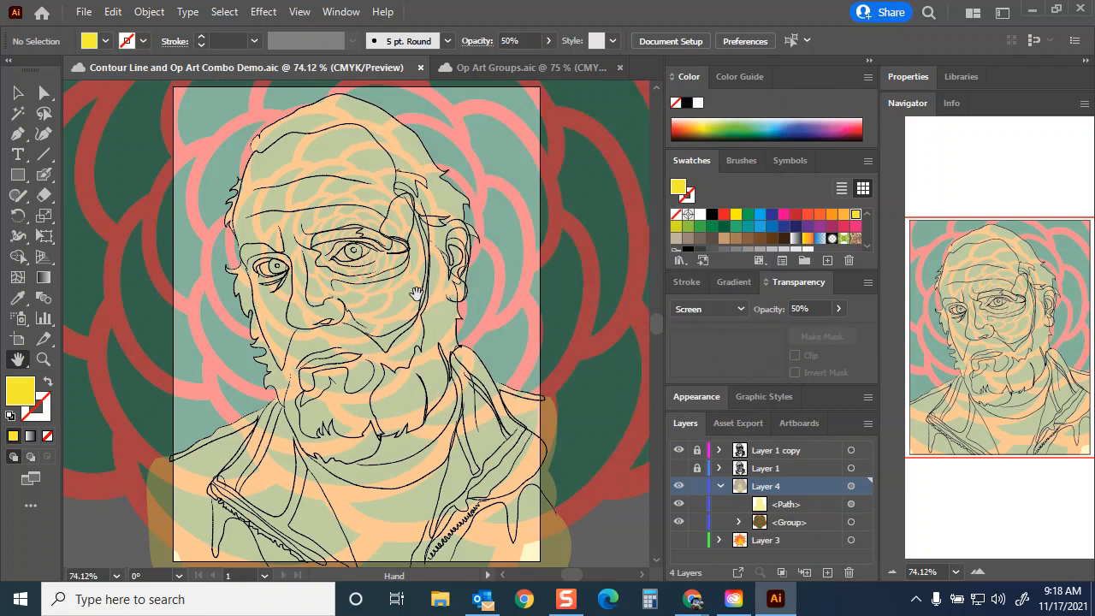
Set the yellow silhouette's opacity to 100% and its blending mode to Normal, and deselect it
key(v)
click(332, 164)
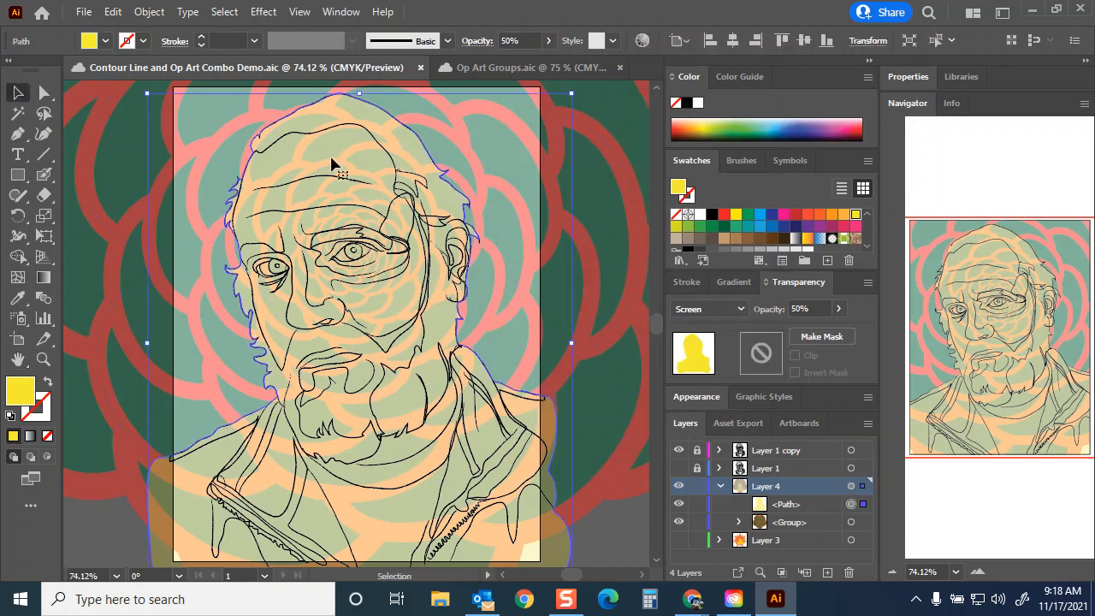
drag(839, 312, 878, 325)
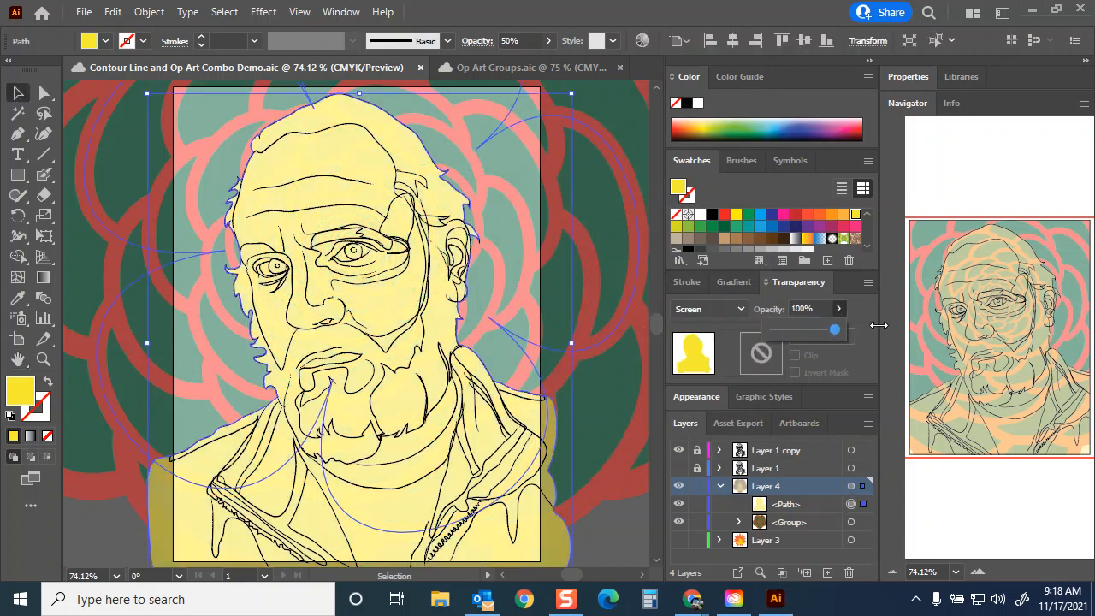
click(737, 310)
scroll(729, 29, up, 1)
click(709, 15)
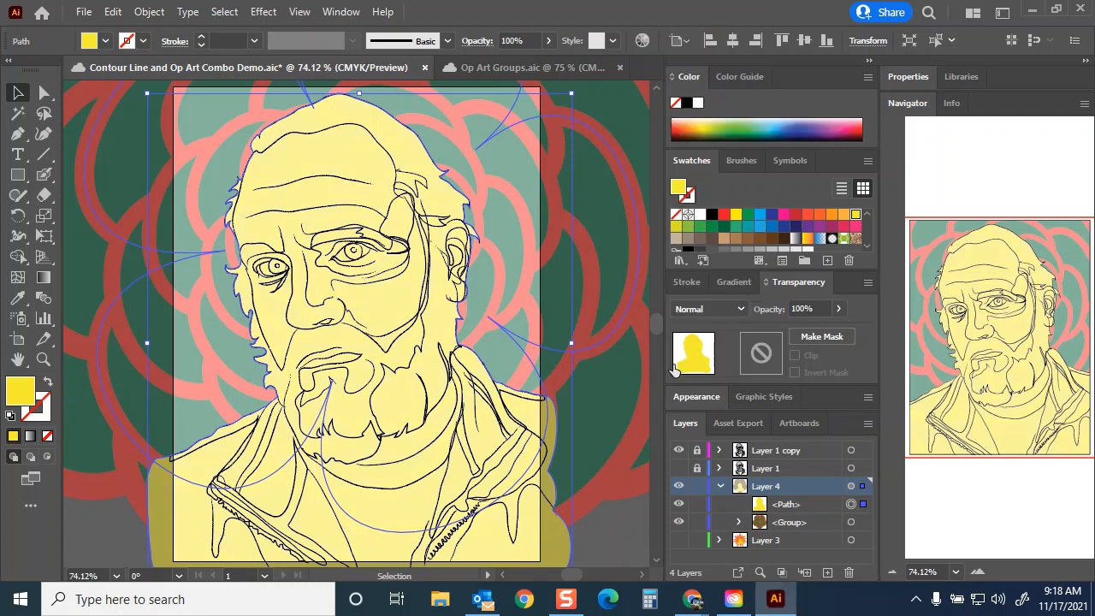
click(630, 538)
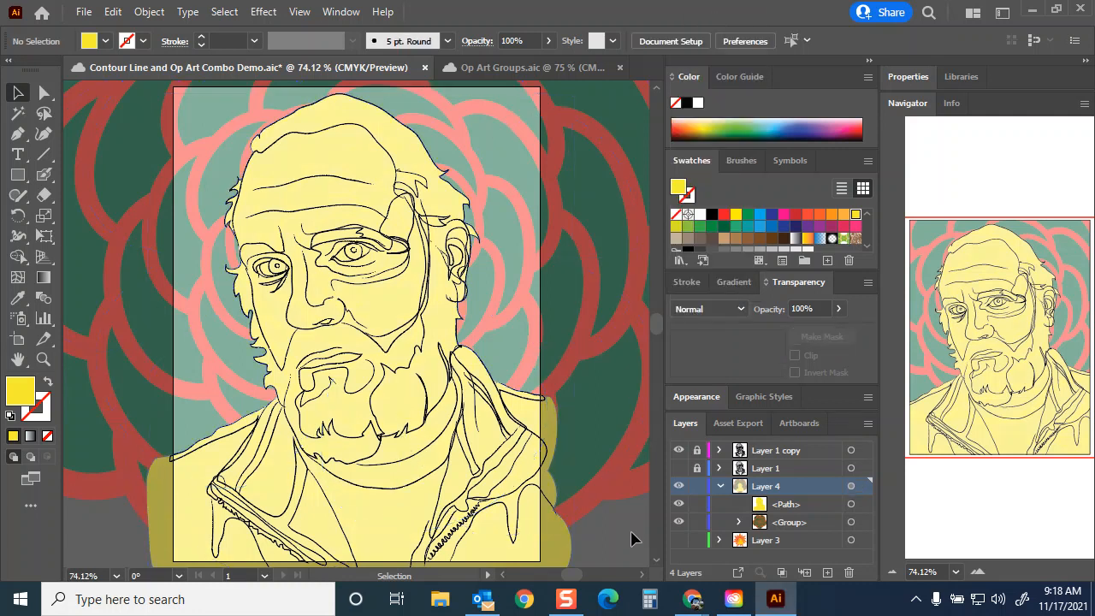
Export the solid yellow silhouette version as another JPEG, using all artboards, altering the end of the file name and accepting the JPEG options
click(84, 11)
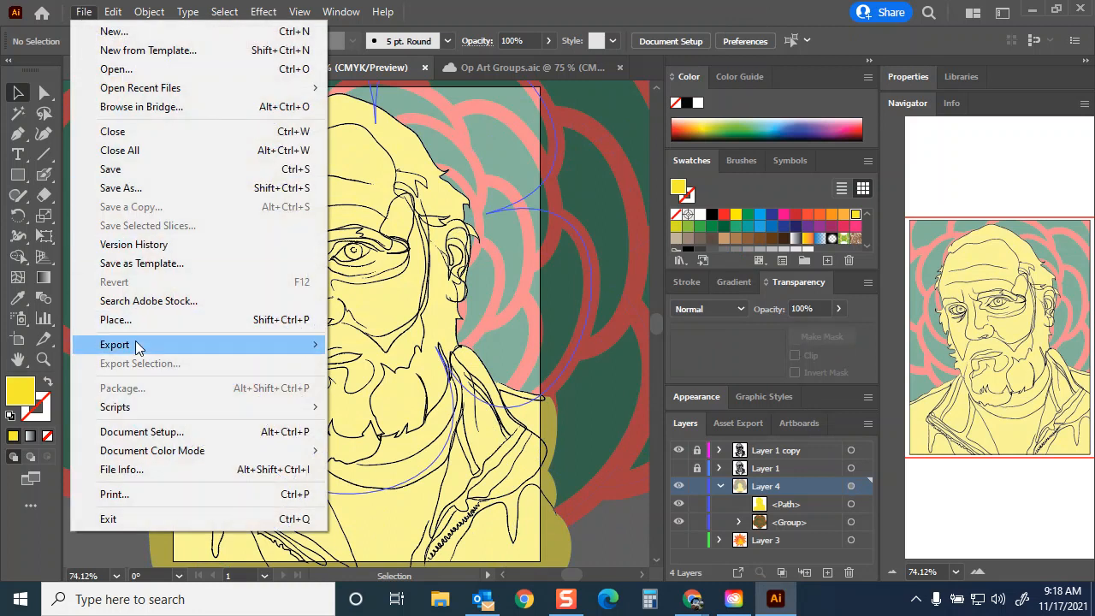
mouse_move(137, 345)
click(428, 366)
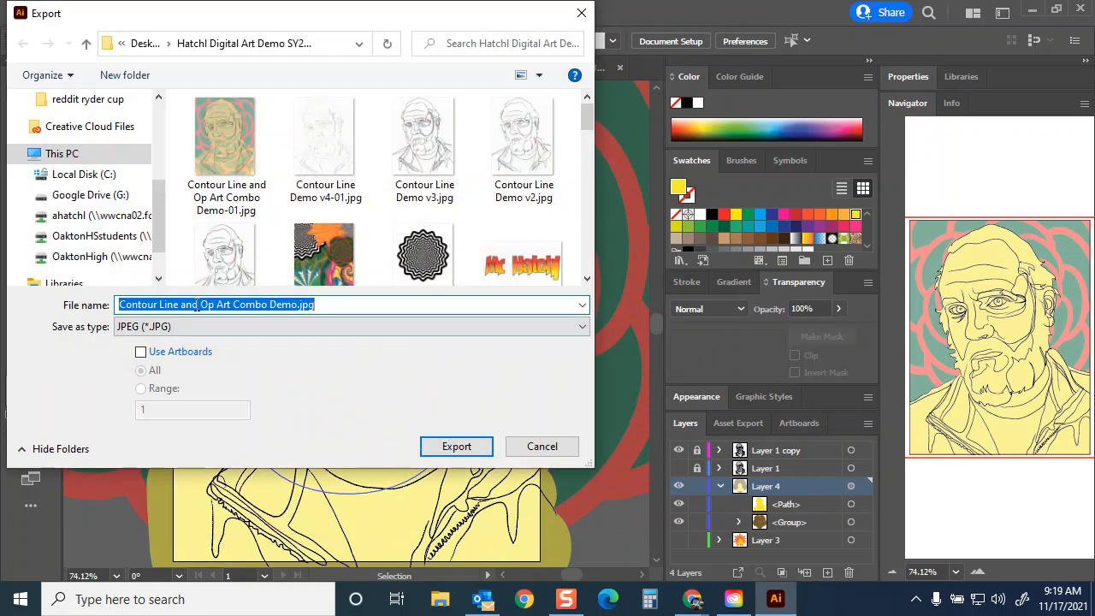
click(141, 352)
click(297, 306)
click(297, 305)
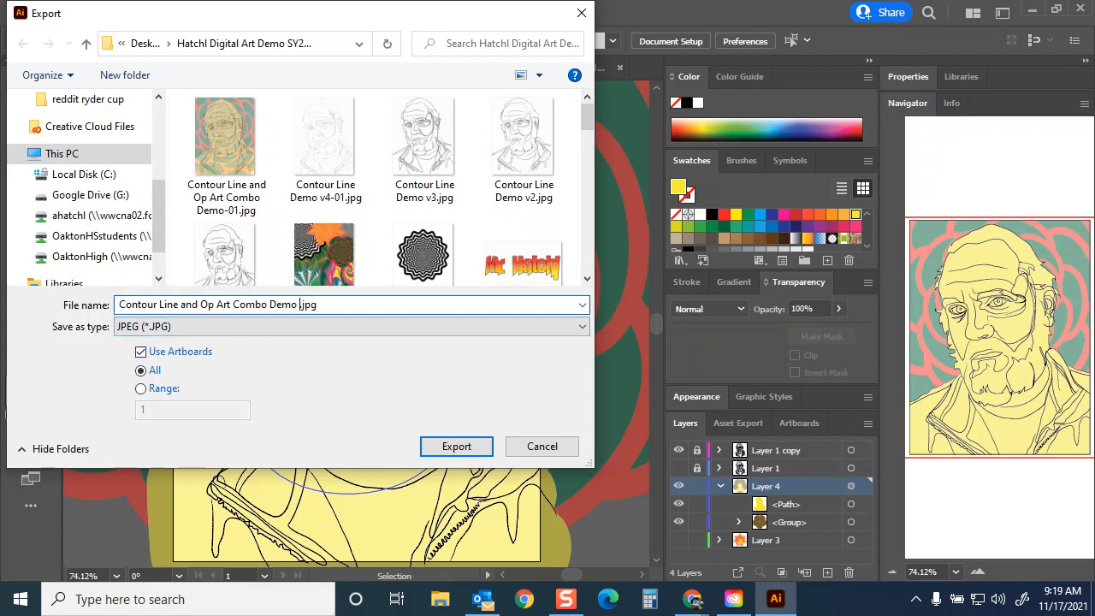
key(Return)
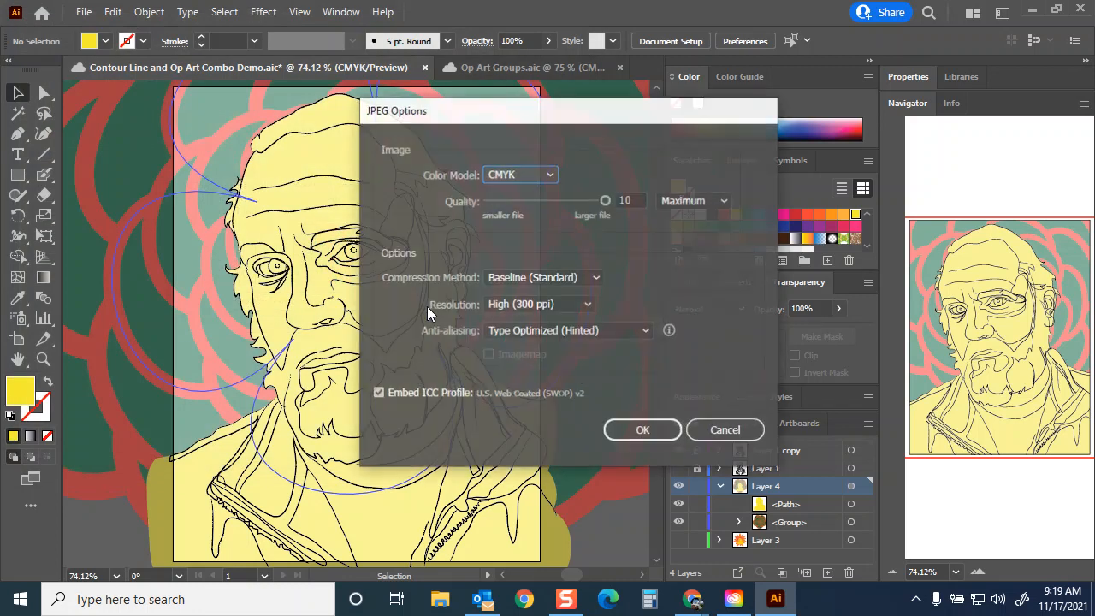
click(621, 433)
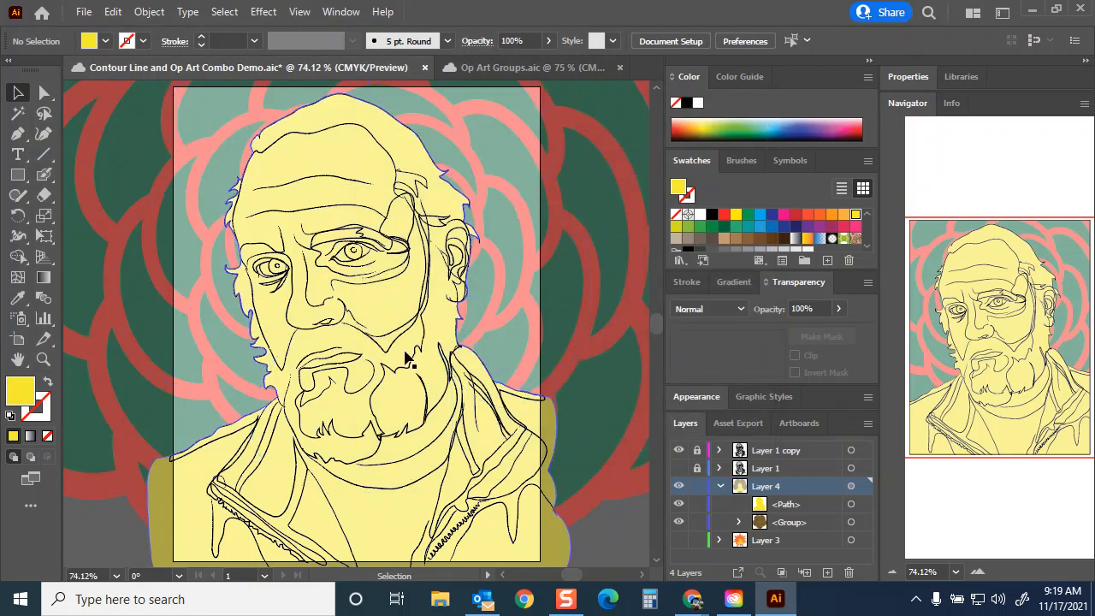
Try to make a clipping mask from all selectable artwork
key(ctrl+a)
right_click(414, 217)
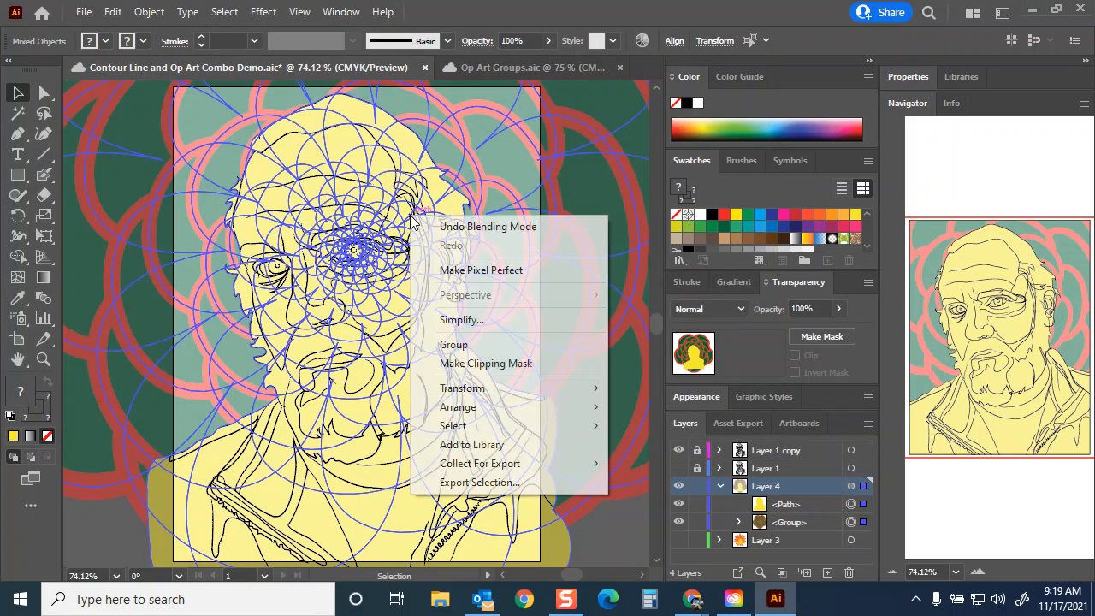
click(546, 362)
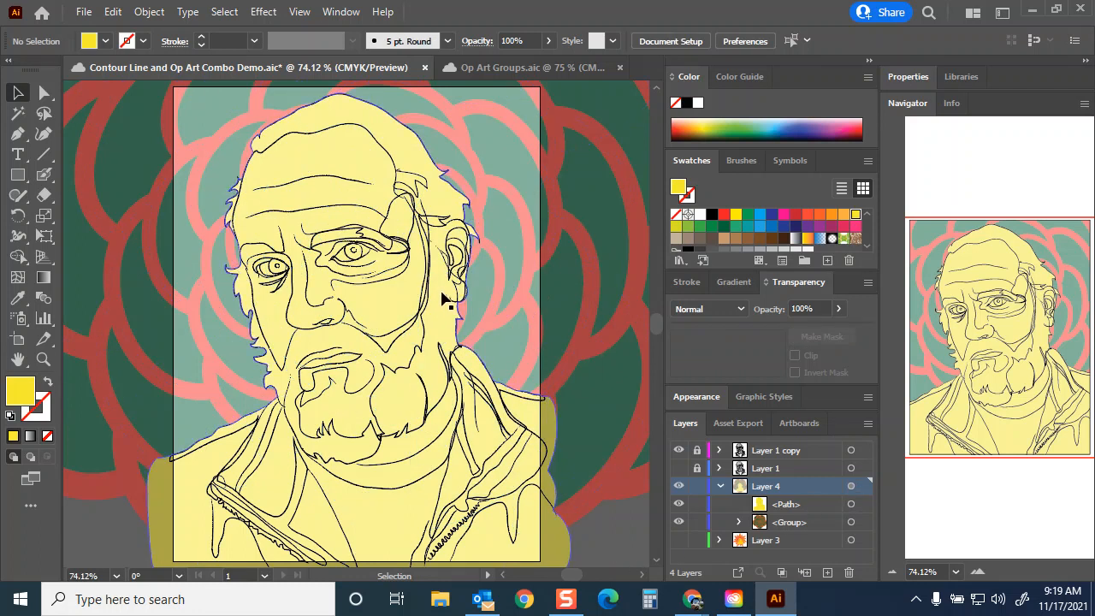
Select the yellow silhouette together with the op art group, clip the pattern to the silhouette with a clipping mask and deselect it
click(351, 164)
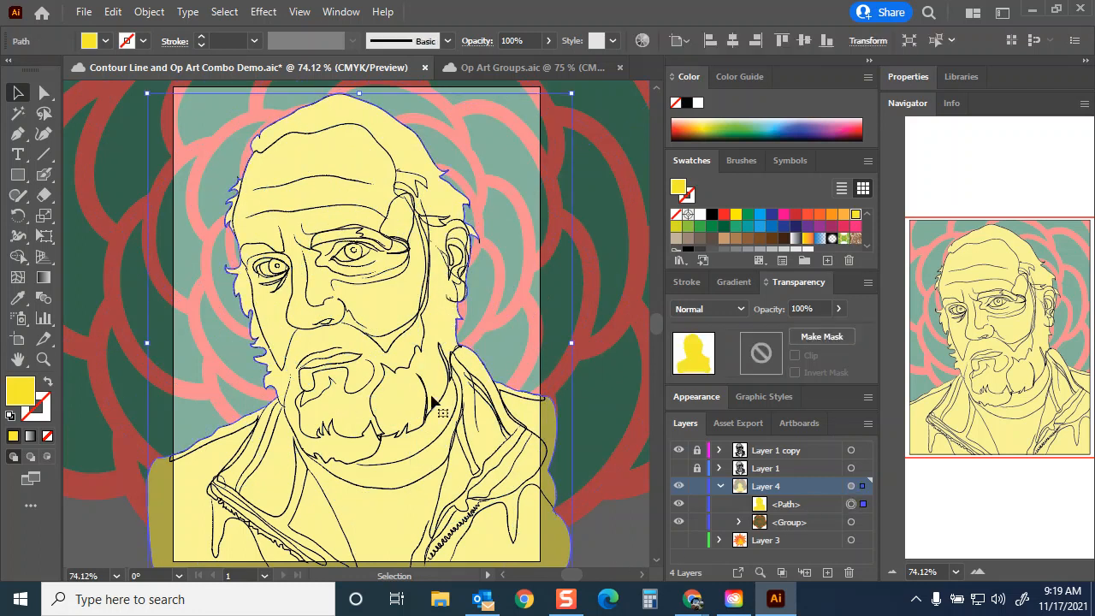
shift+click(513, 135)
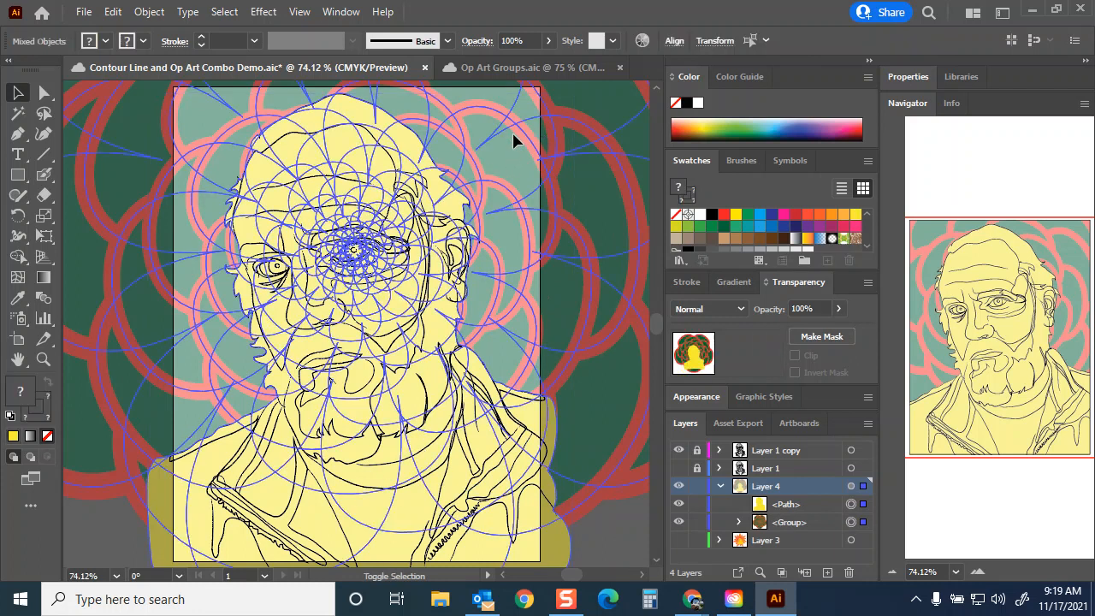
right_click(374, 165)
click(440, 319)
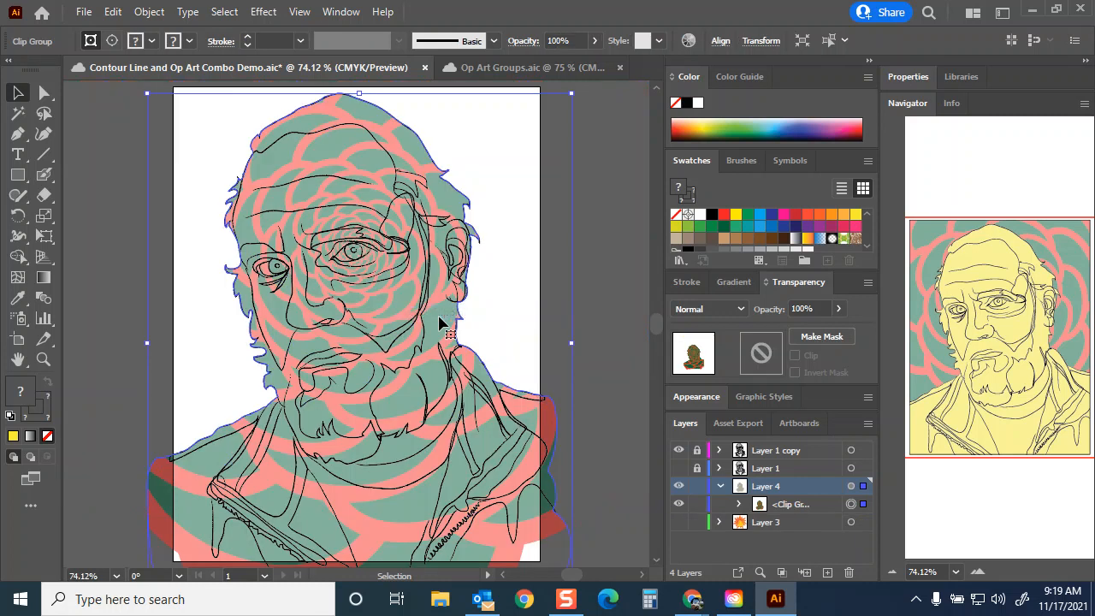
click(605, 267)
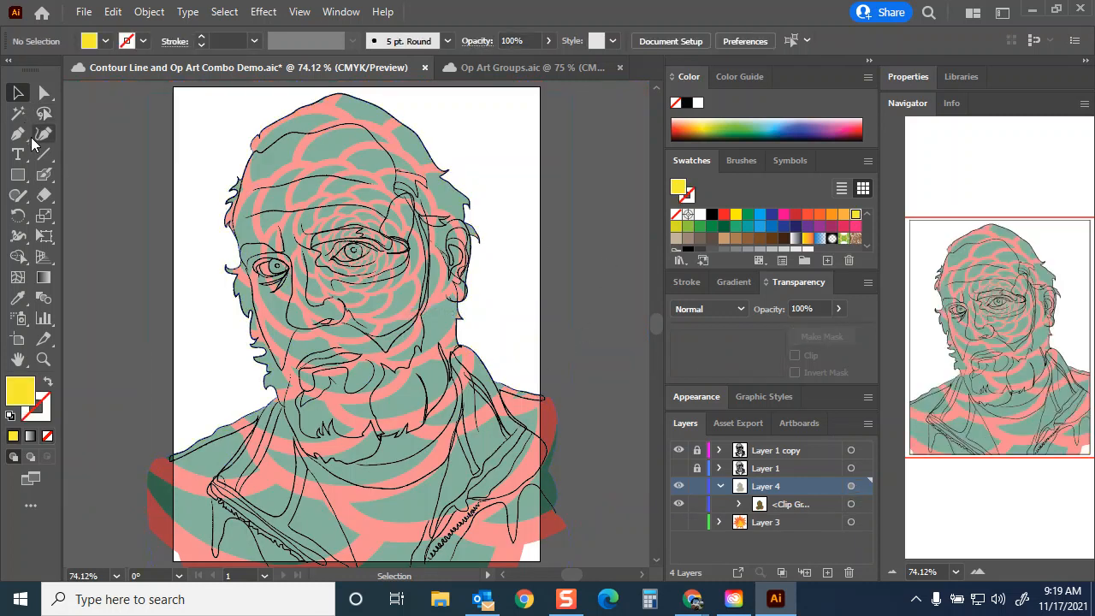
Draw a yellow background rectangle covering the artboard, send it behind the clipped op art group in Layer 4 and deselect it
click(17, 175)
drag(171, 85, 539, 503)
drag(821, 504, 791, 532)
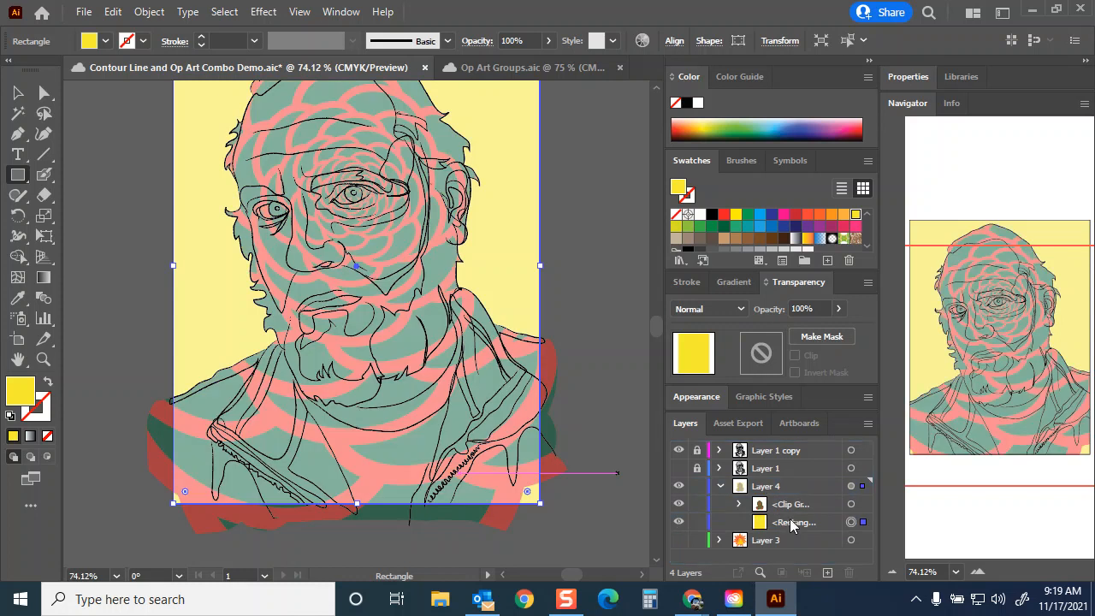
right_click(523, 215)
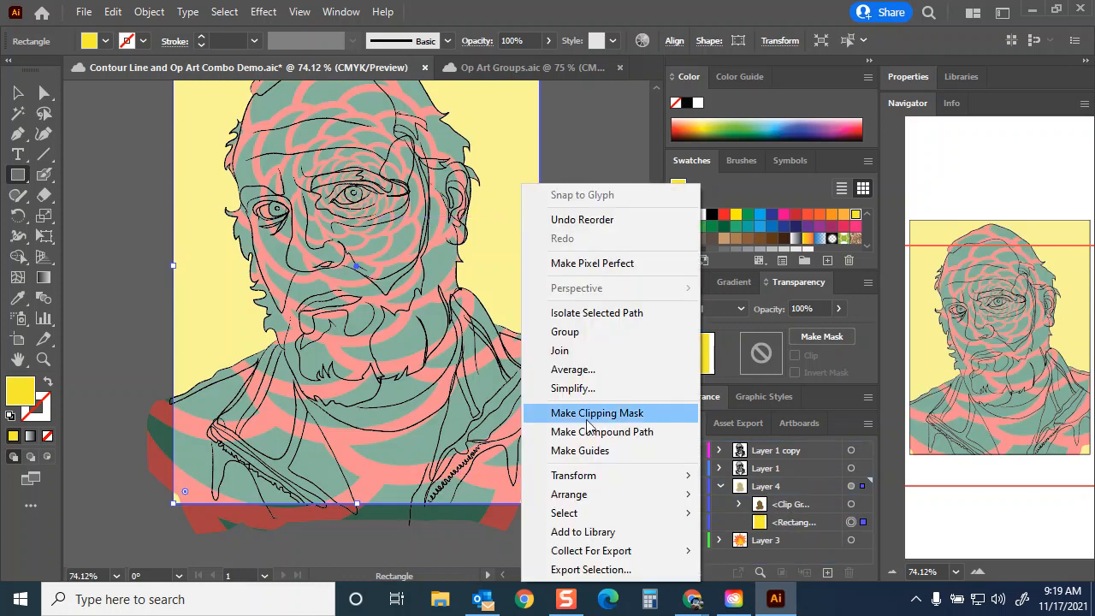
mouse_move(585, 498)
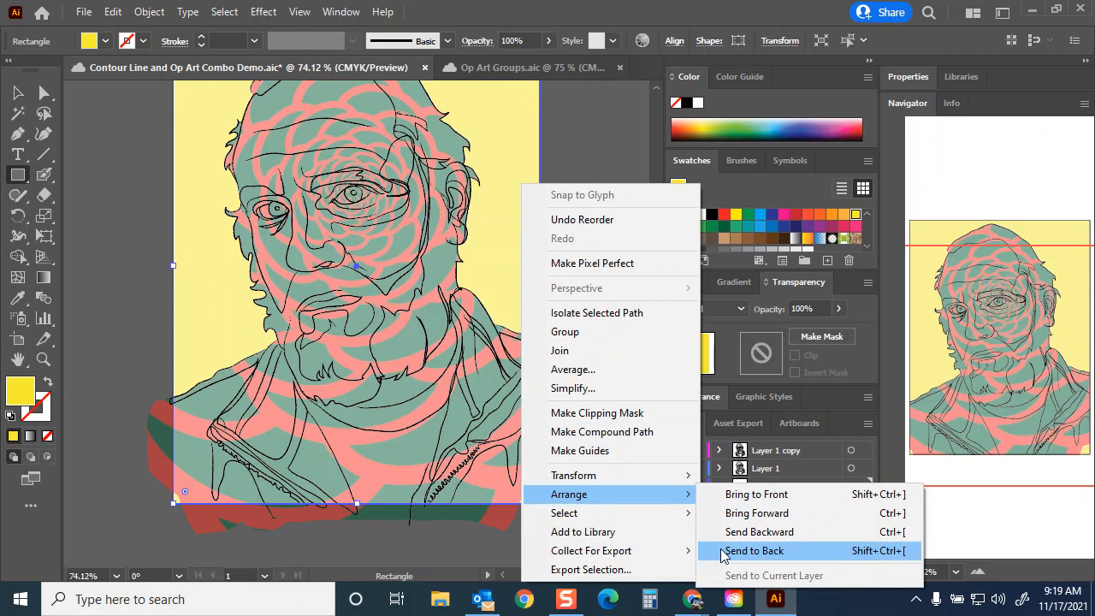
click(753, 551)
key(v)
scroll(558, 212, up, 2)
scroll(560, 212, up, 1)
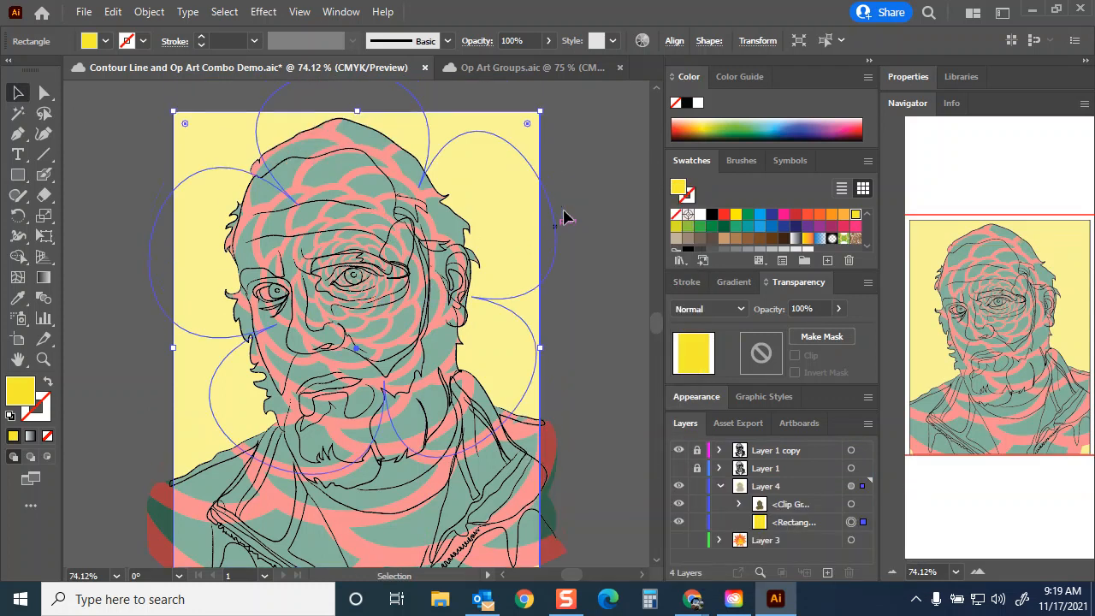
click(609, 301)
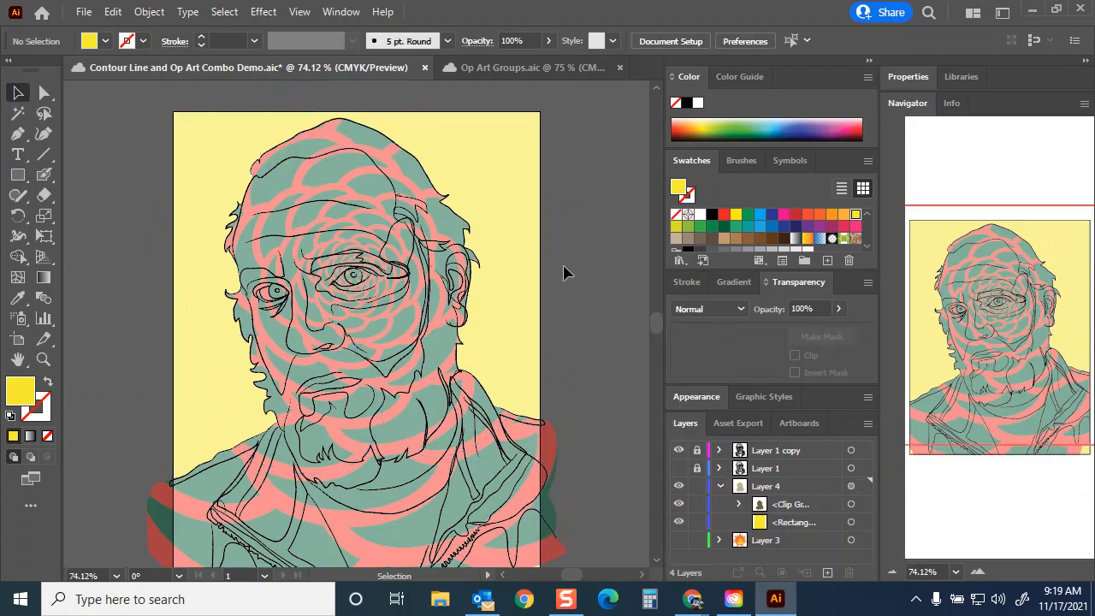
Fill the background rectangle with the yellow-to-orange gradient swatch and set the gradient angle to -90°
click(517, 123)
click(807, 238)
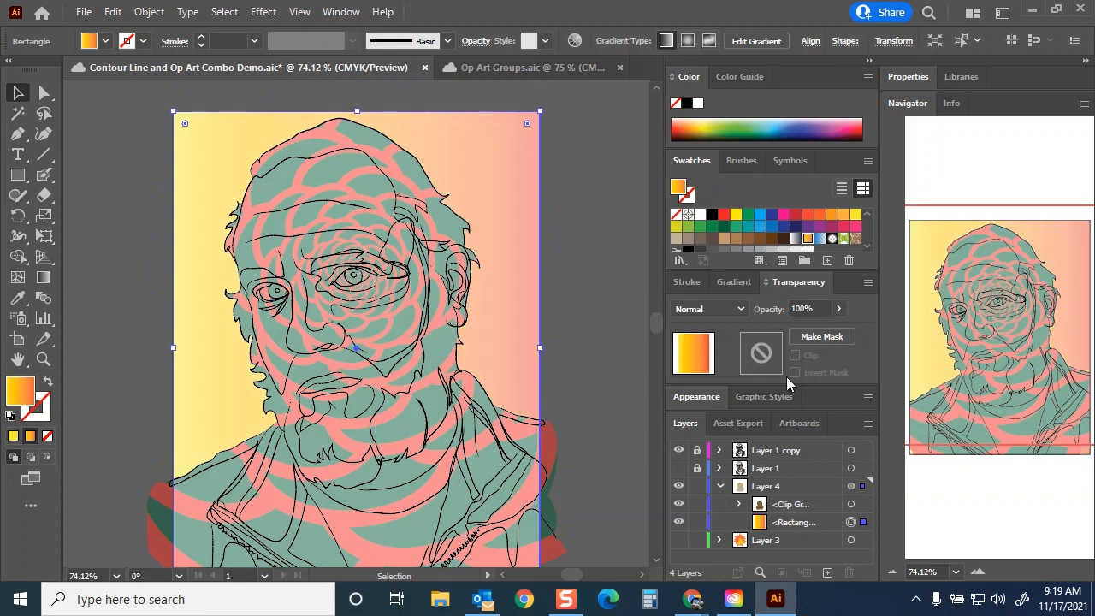
click(735, 282)
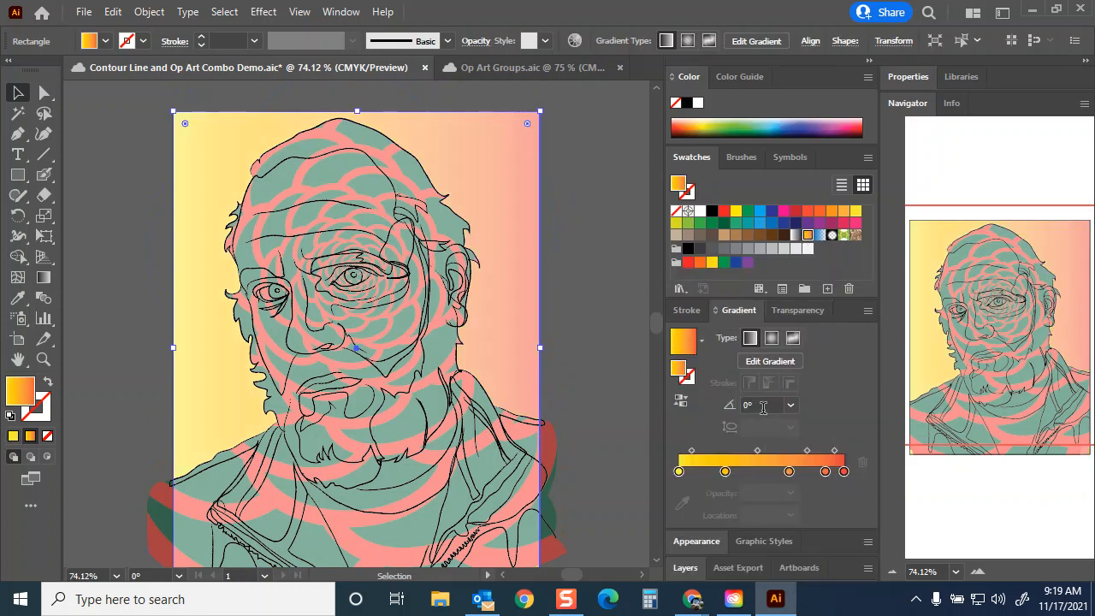
click(790, 405)
click(811, 296)
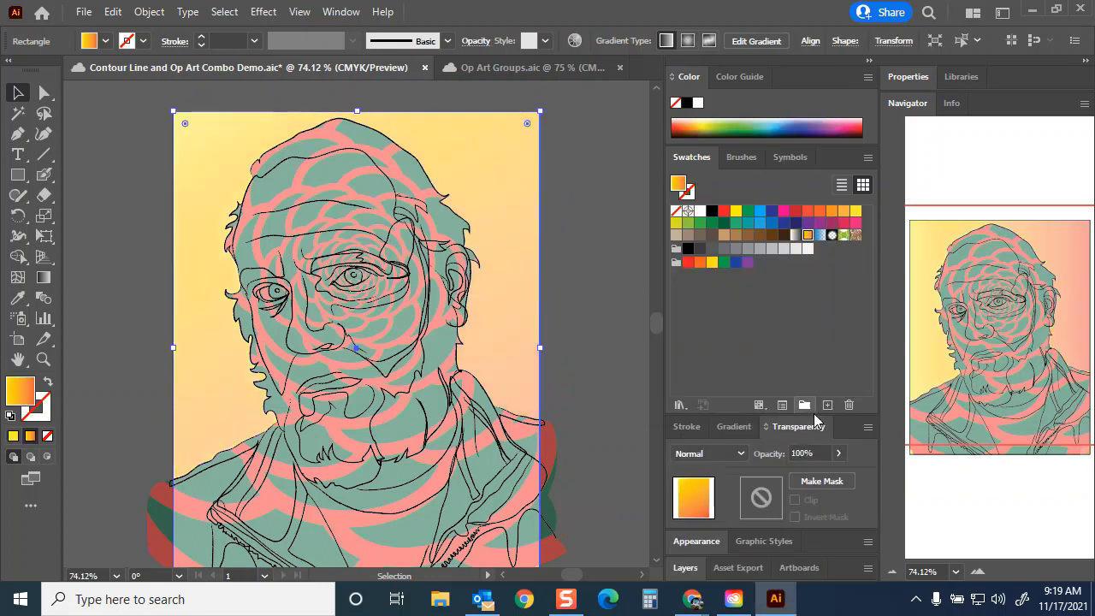
click(791, 406)
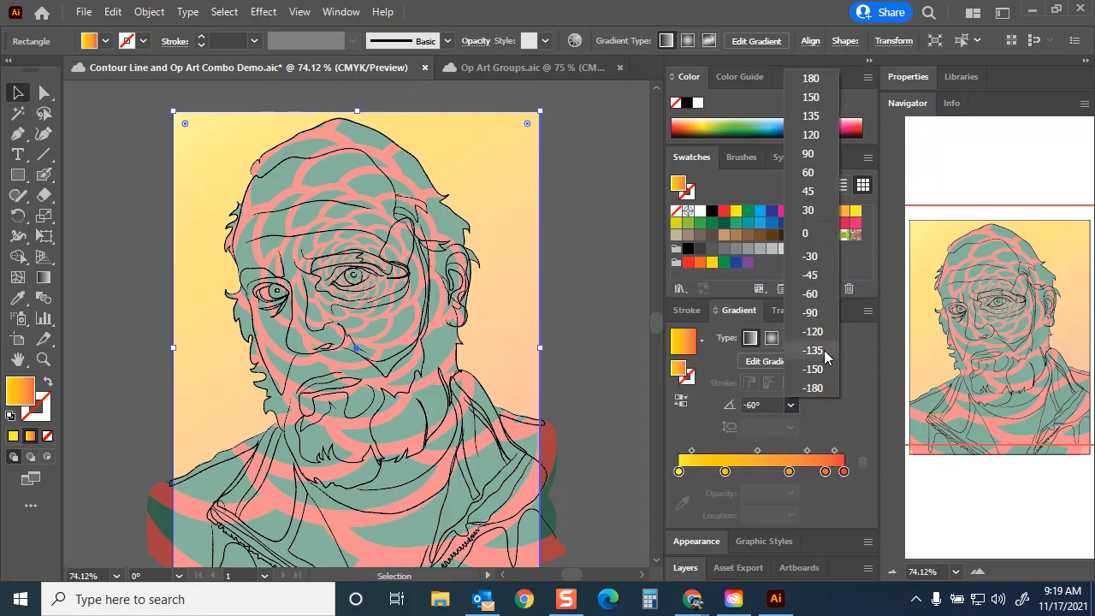
click(821, 306)
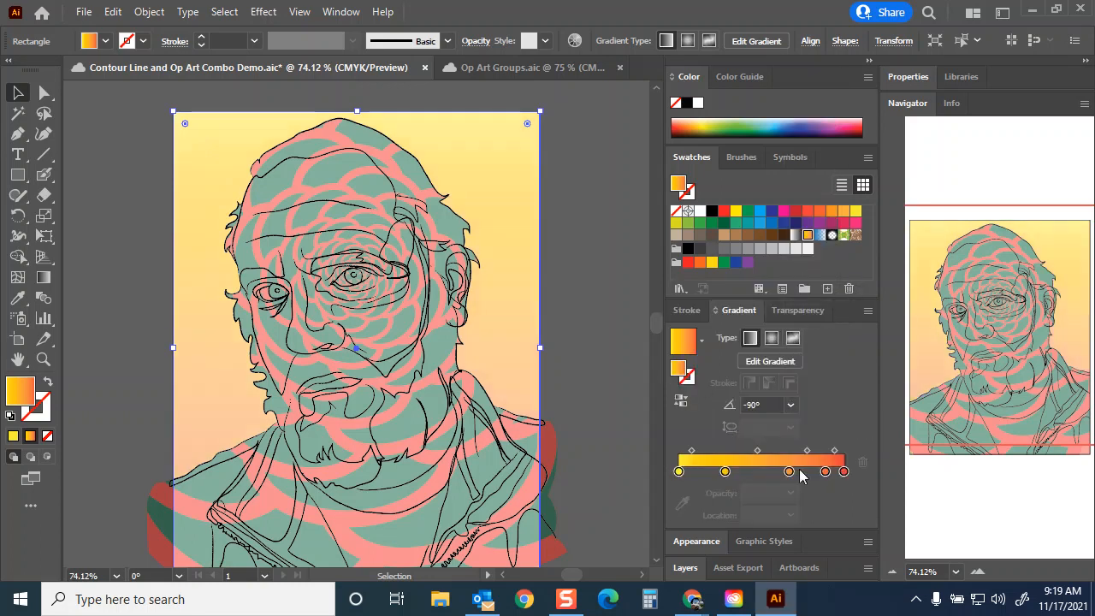
Reduce the background gradient to a yellow and a dark green stop, and move their midpoint to about 42%
drag(843, 471, 795, 320)
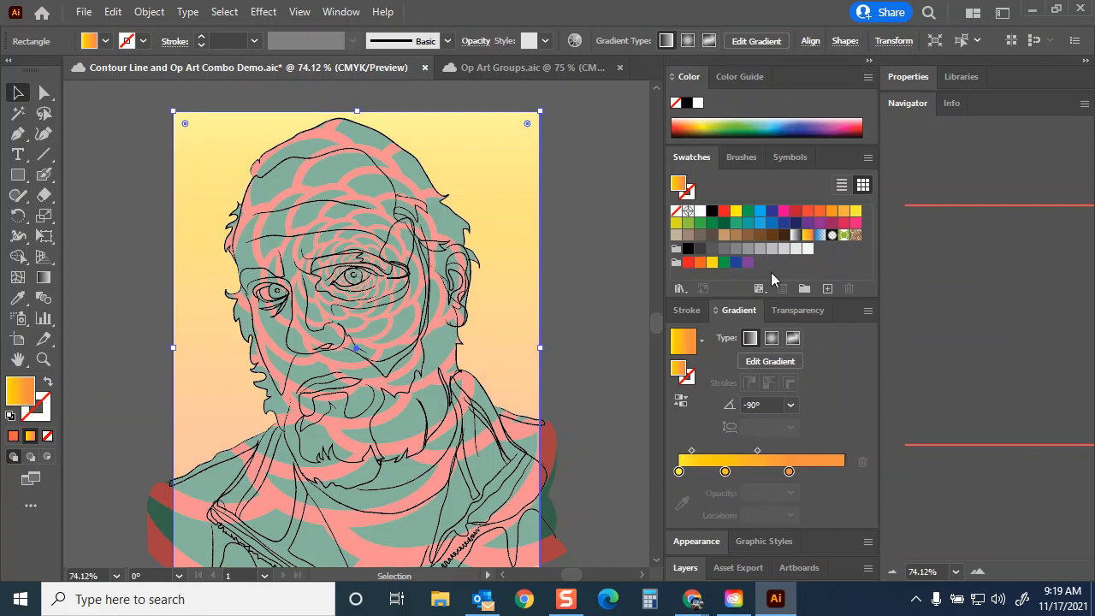
click(844, 471)
drag(789, 471, 729, 540)
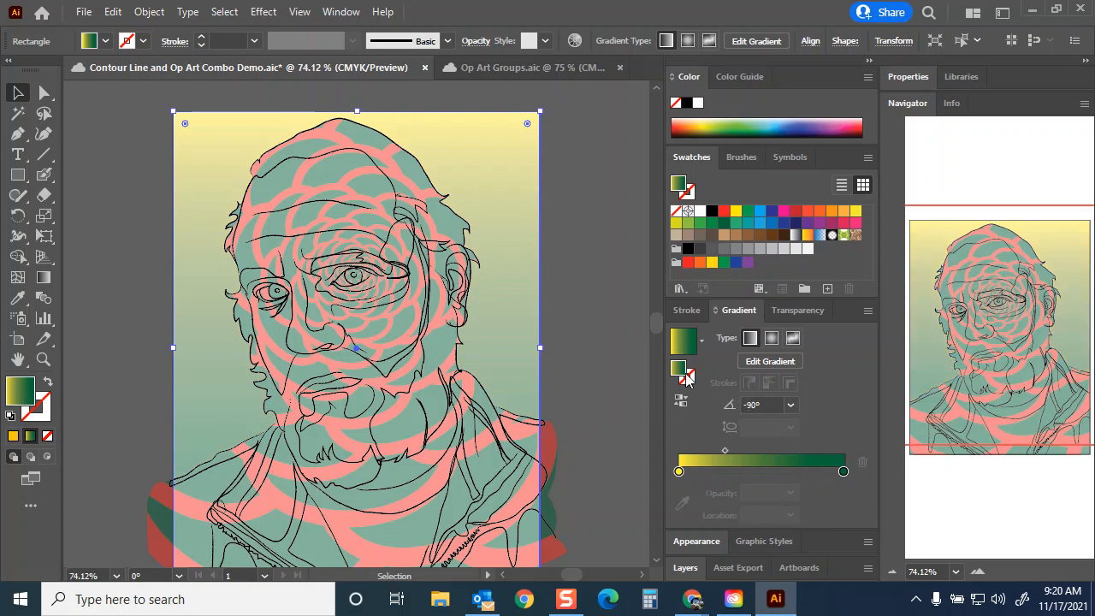
click(680, 402)
click(680, 403)
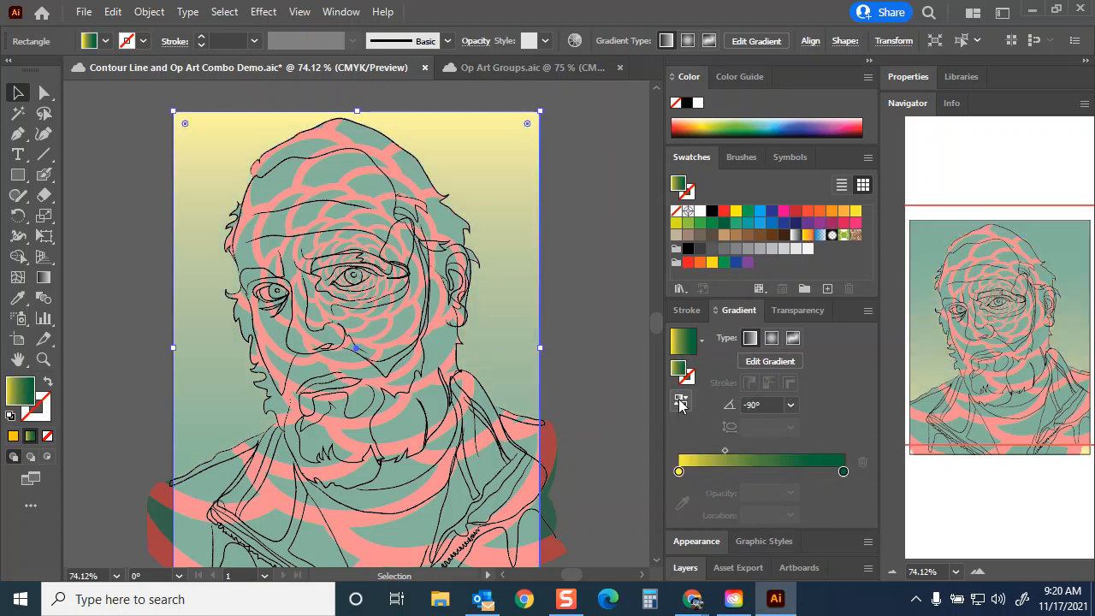
drag(725, 451, 748, 451)
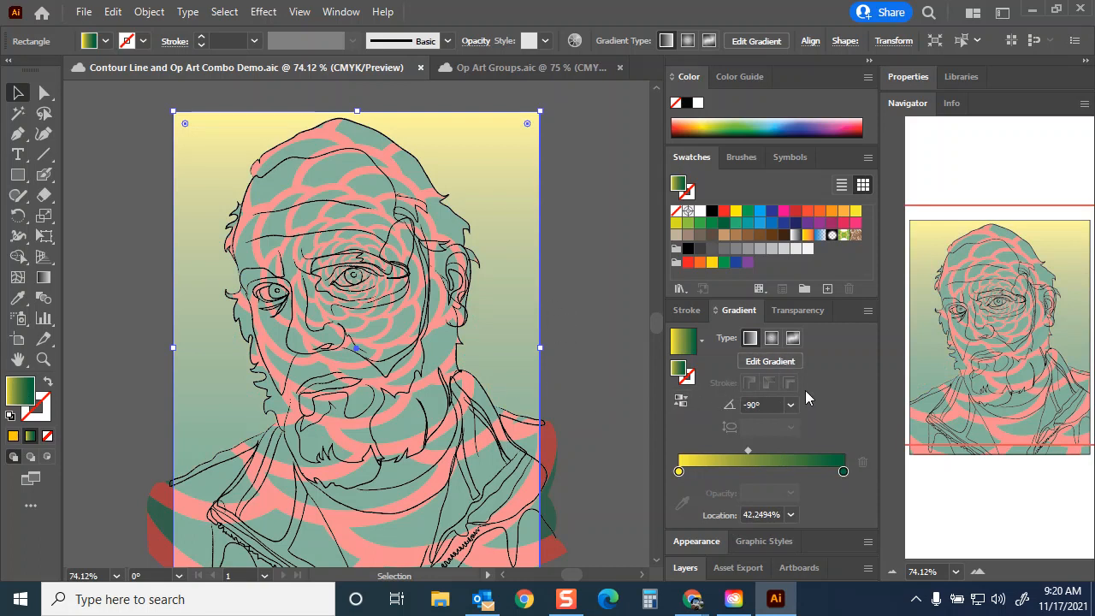
Redirect the background gradient diagonally with the Gradient tool, from yellow at the upper left to green at the lower right, and deselect it
key(g)
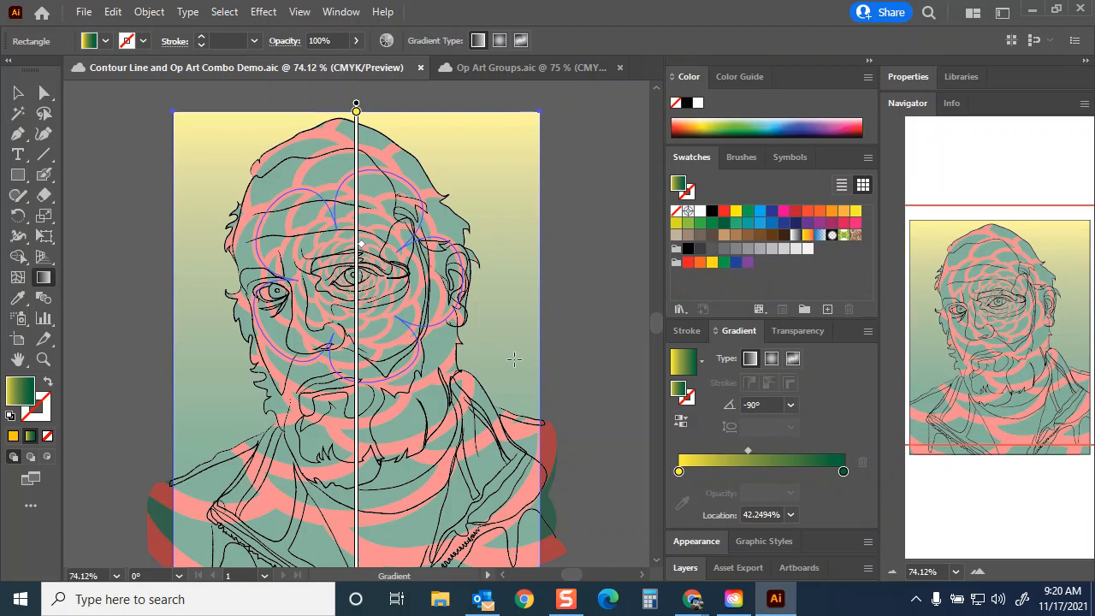
drag(513, 365, 513, 251)
drag(496, 202, 561, 214)
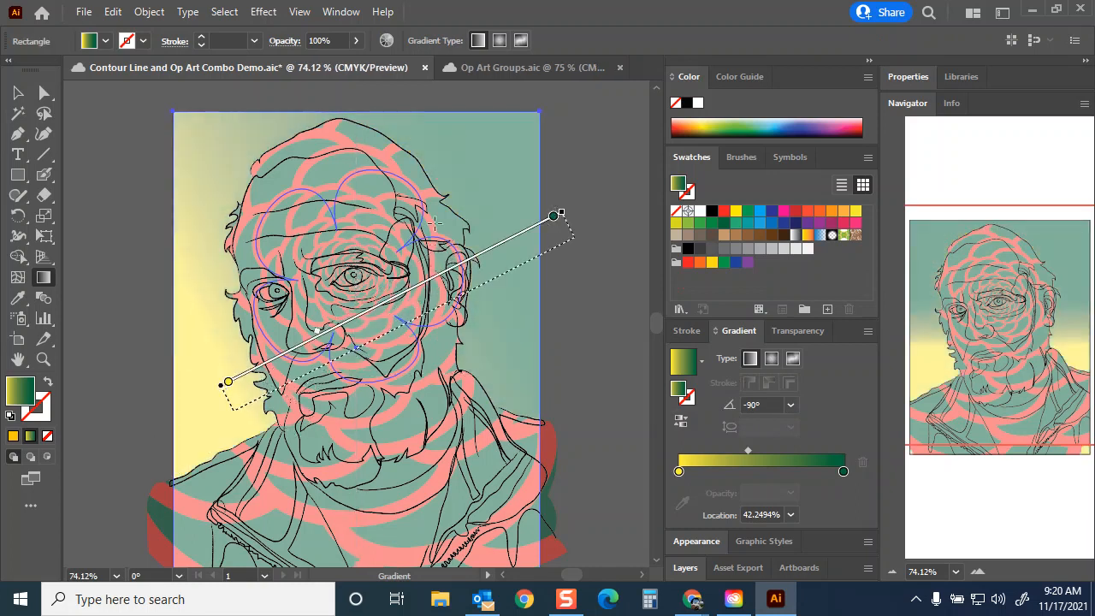
mouse_move(209, 165)
mouse_down()
mouse_move(457, 409)
mouse_move(585, 440)
mouse_move(567, 427)
mouse_up()
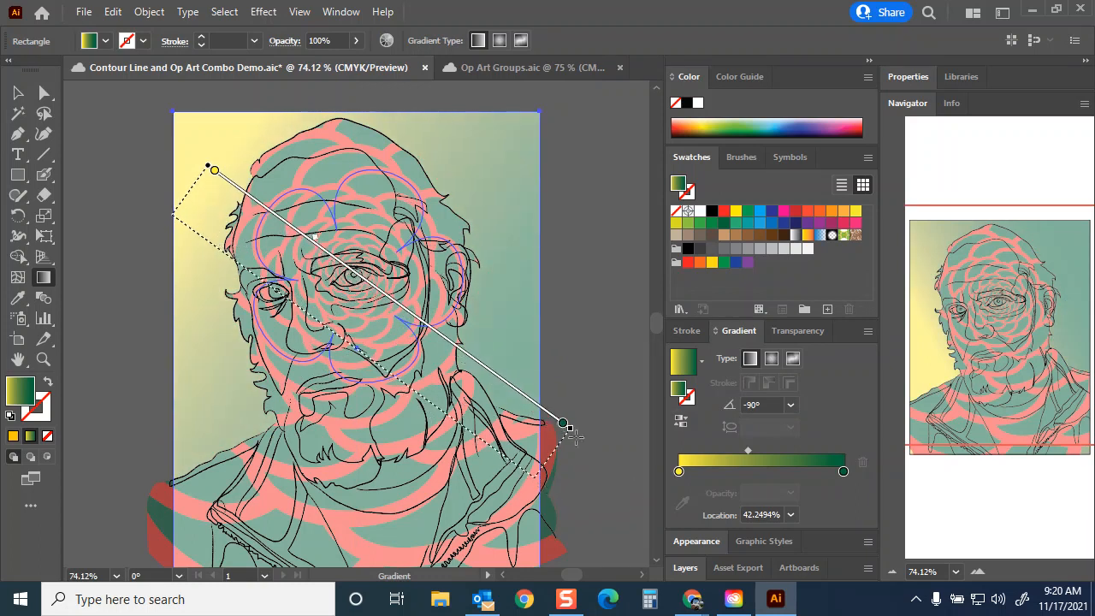
key(v)
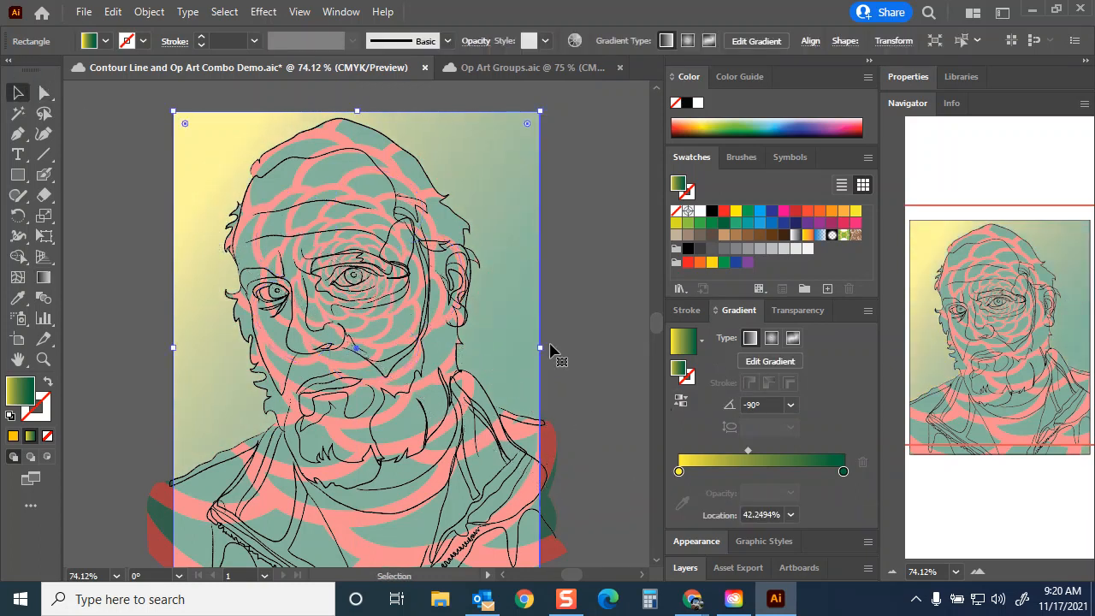
click(614, 311)
Export the clipped portrait with the gradient background using Export As
click(84, 12)
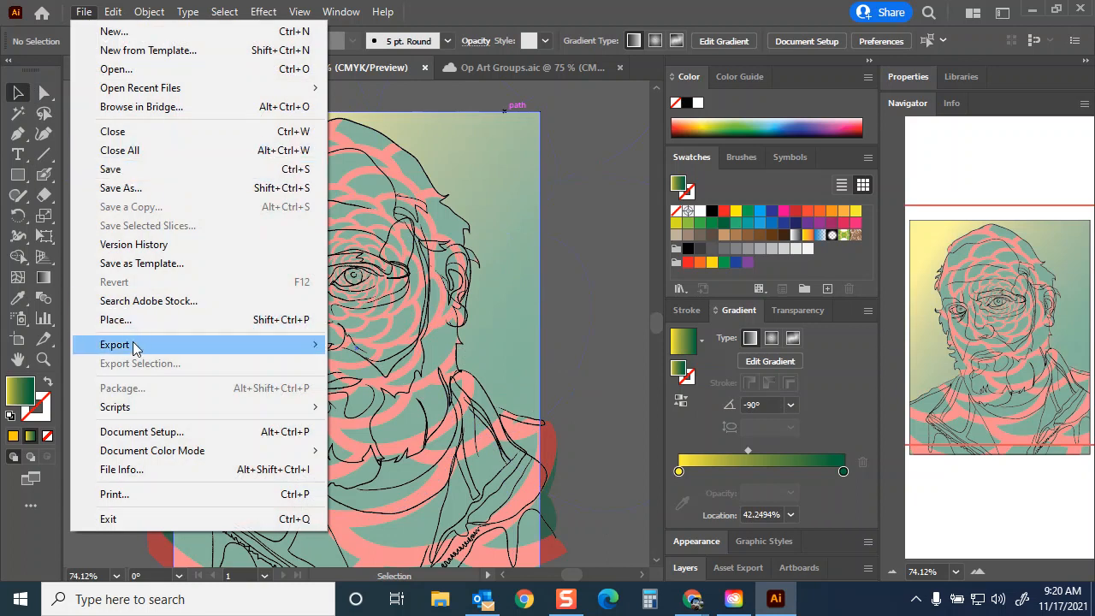
mouse_move(137, 345)
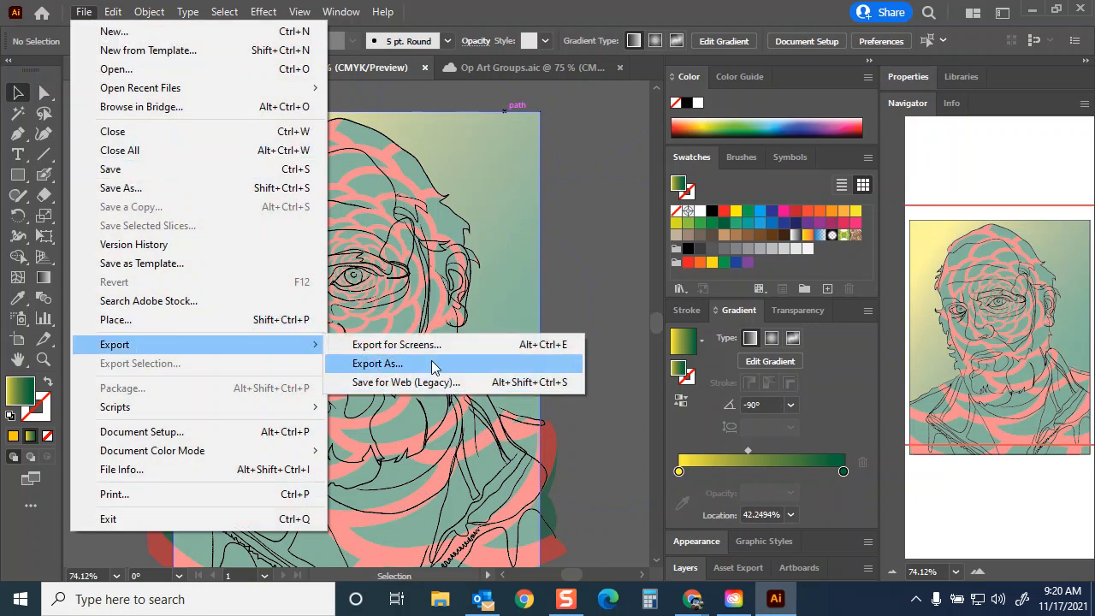